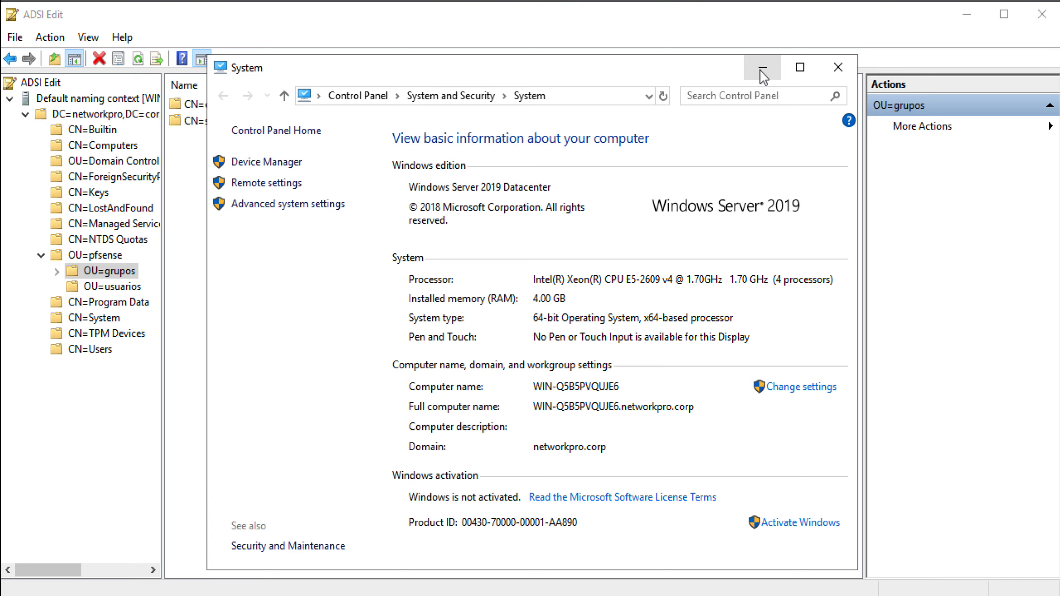
Dismiss the system information window, return to the pfSense dashboard in Chrome, and launch PuTTY
{"action": "left_click", "coordinate": [760, 69]}
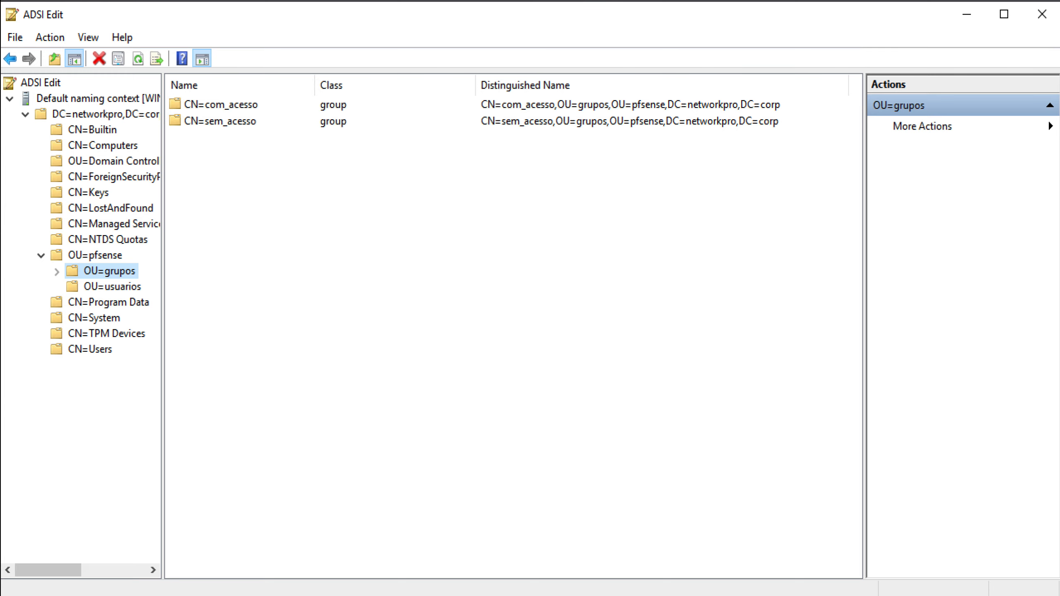
{"action": "key", "text": "alt+Tab"}
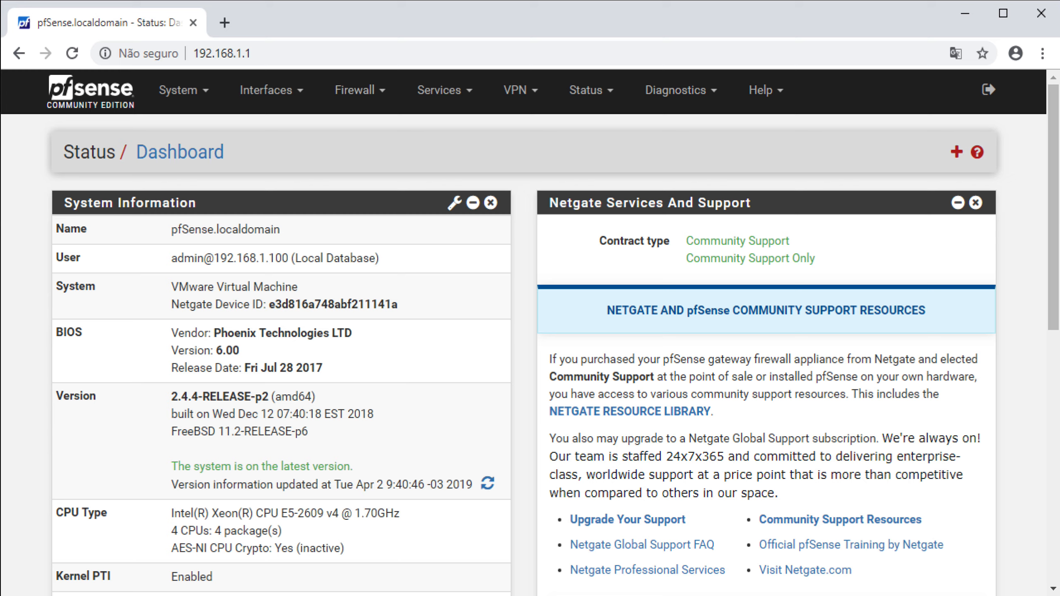
{"action": "left_click", "coordinate": [478, 595]}
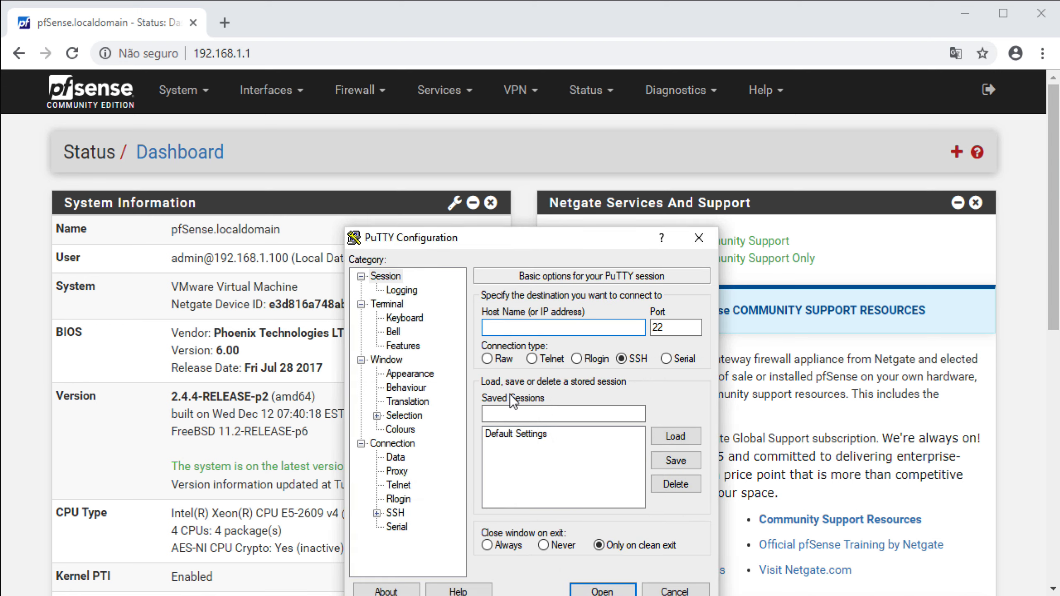
Open an SSH session to 192.168.1.1 and log in as admin
{"action": "type", "text": "192.168.1.1"}
{"action": "left_click", "coordinate": [621, 591]}
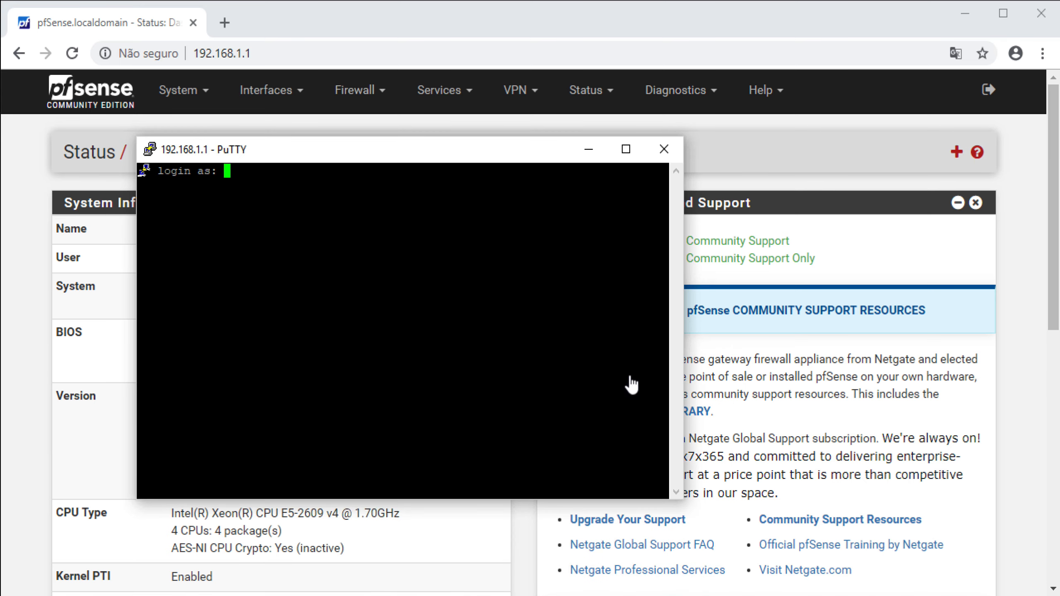
{"action": "left_click_drag", "start_coordinate": [512, 158], "coordinate": [545, 113]}
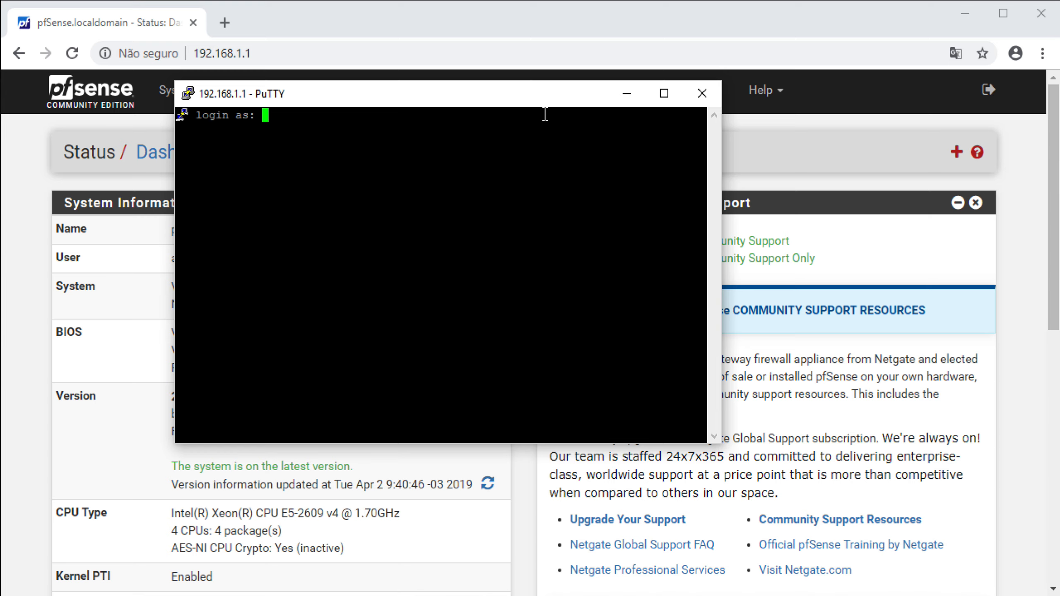
{"action": "type", "text": "admin"}
{"action": "key", "text": "Return"}
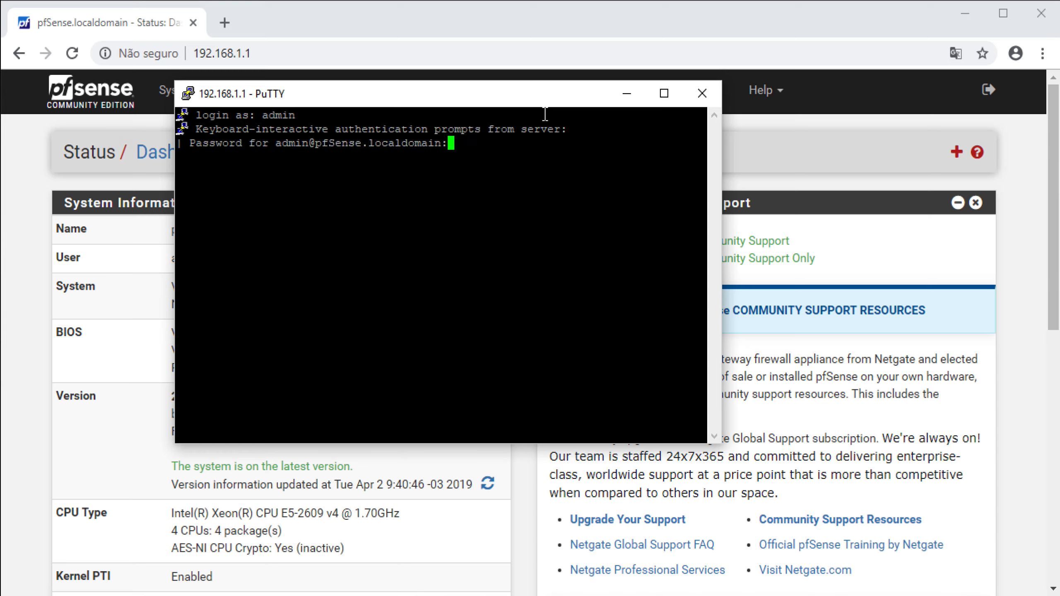
{"action": "key", "text": "Return"}
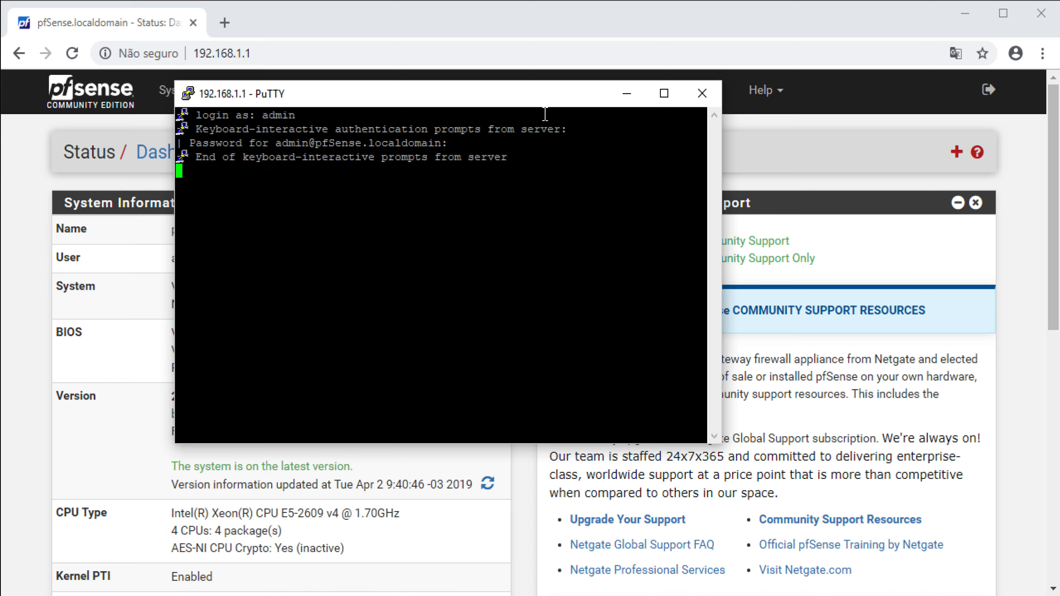
Choose console option 8 to reach the shell and maximize the terminal
{"action": "type", "text": "8"}
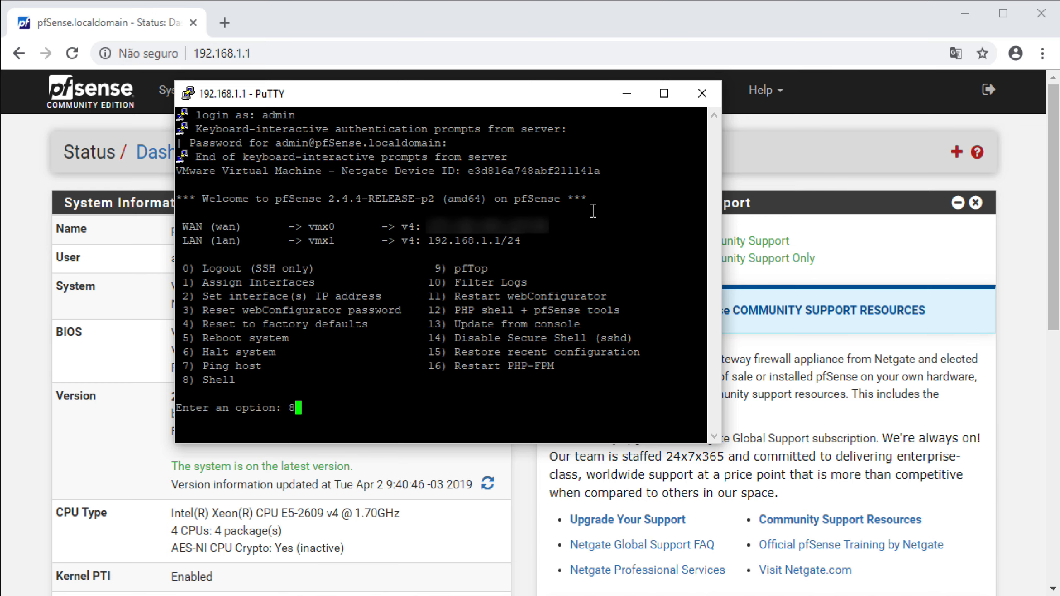
{"action": "key", "text": "Return"}
{"action": "key", "text": "super+Up"}
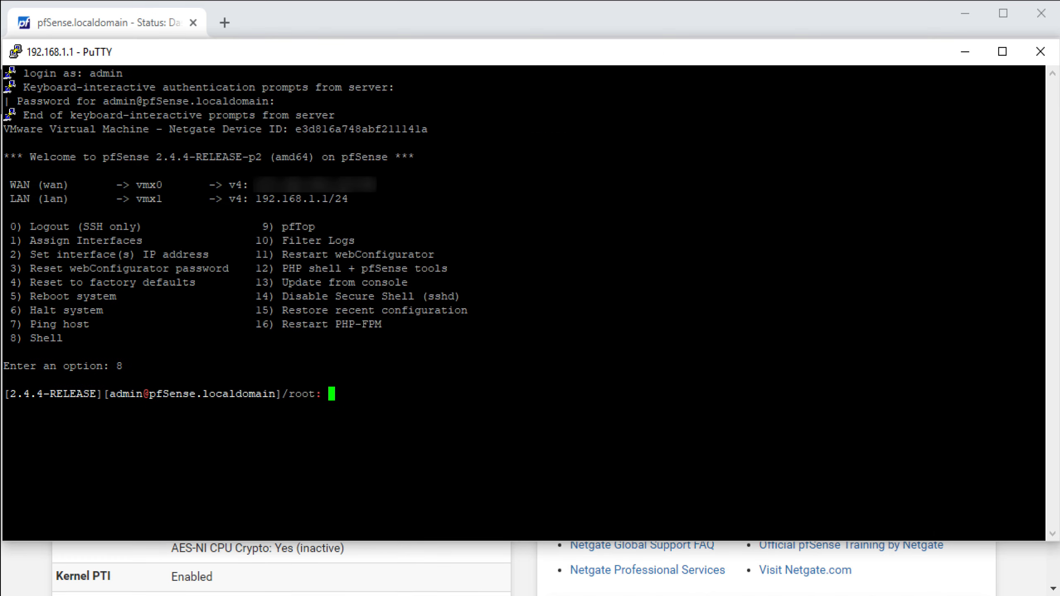
{"action": "left_click", "coordinate": [572, 595]}
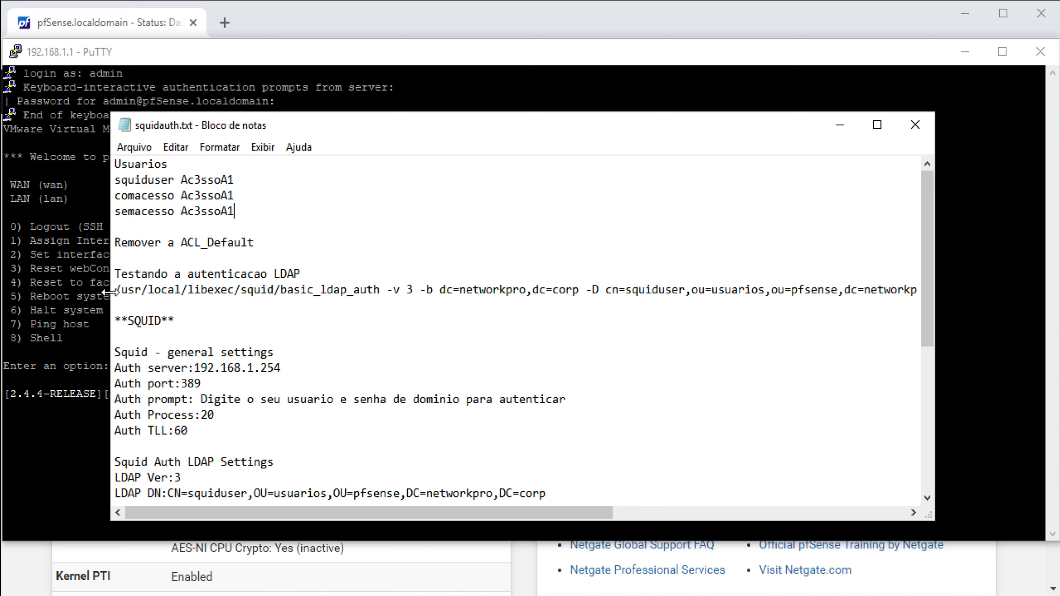
Run the basic_ldap_auth test against 192.168.1.254 with the no-access user's credentials, getting OK
{"action": "left_click_drag", "start_coordinate": [115, 291], "coordinate": [118, 307]}
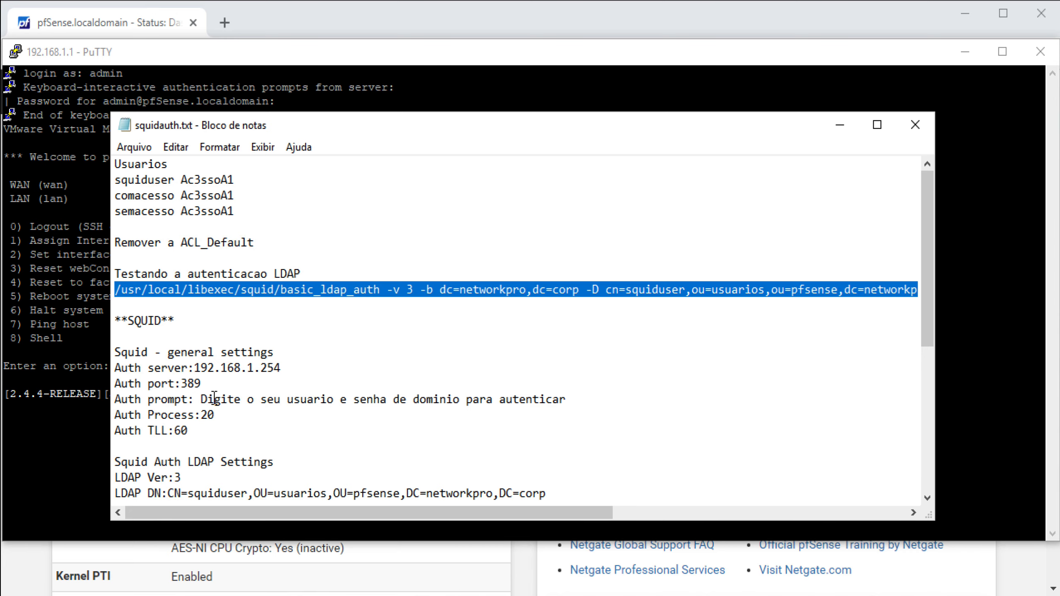
{"action": "left_click", "coordinate": [68, 428]}
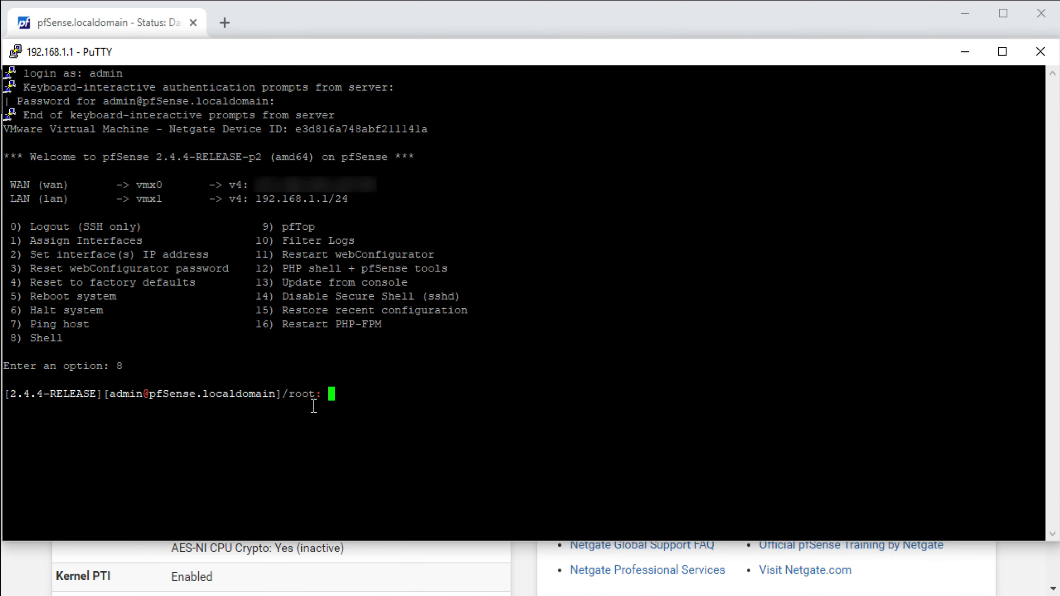
{"action": "right_click", "coordinate": [377, 394]}
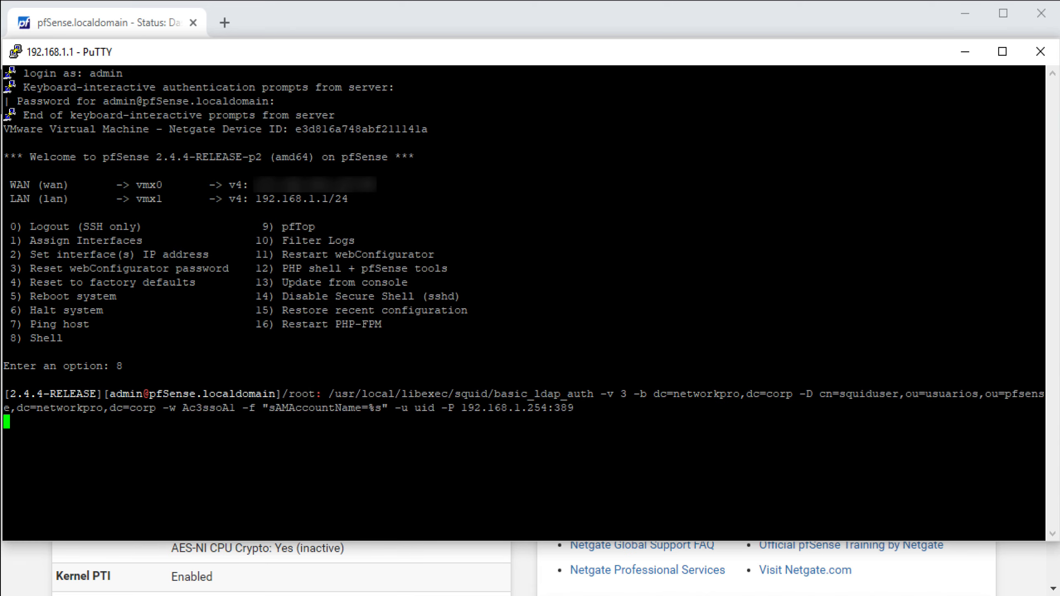
{"action": "key", "text": "alt+Tab"}
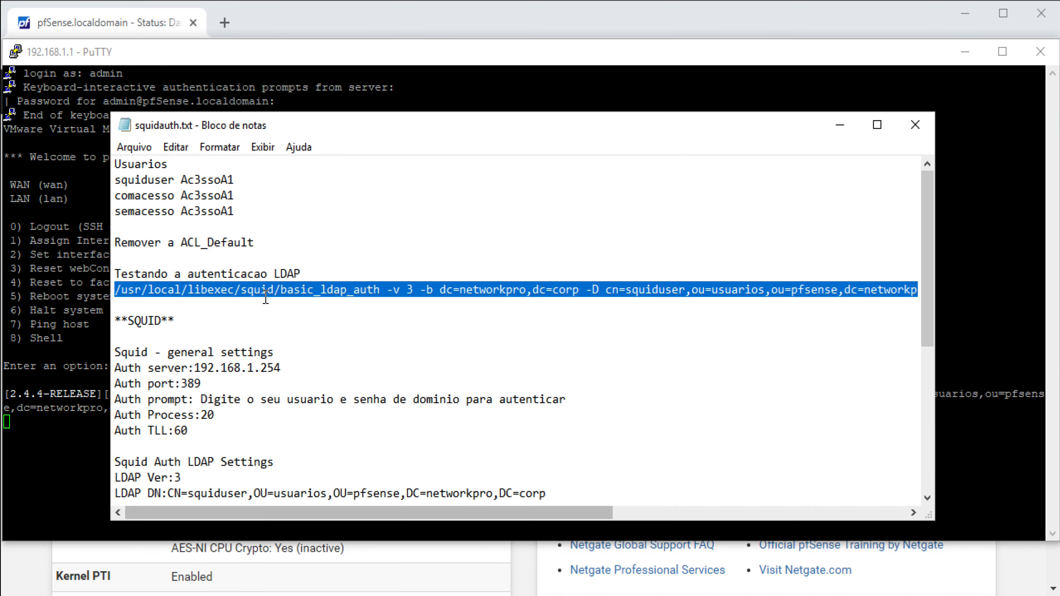
{"action": "left_click_drag", "start_coordinate": [235, 211], "coordinate": [113, 212]}
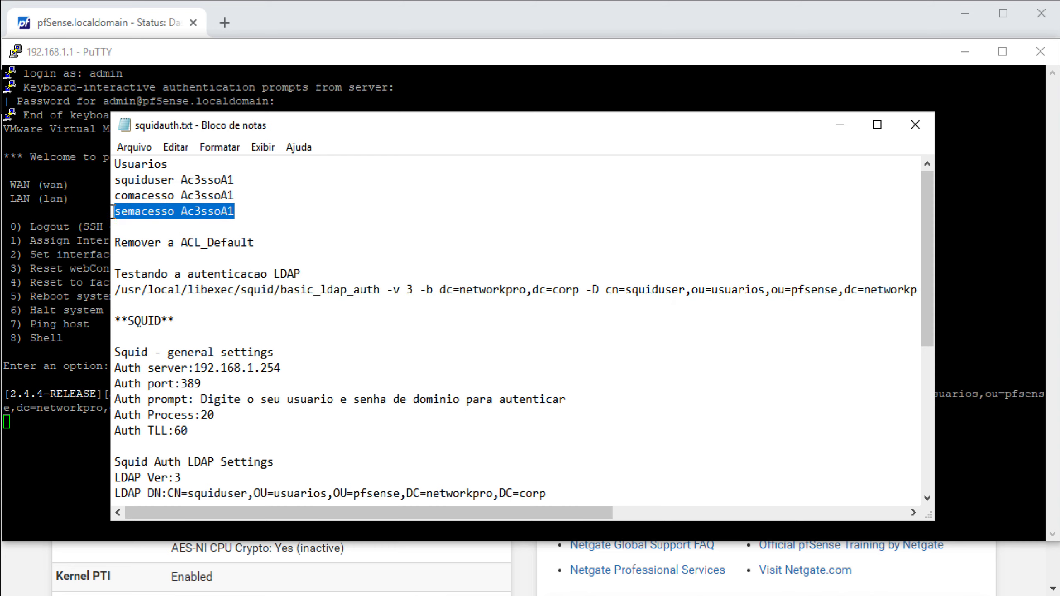
{"action": "right_click", "coordinate": [139, 209]}
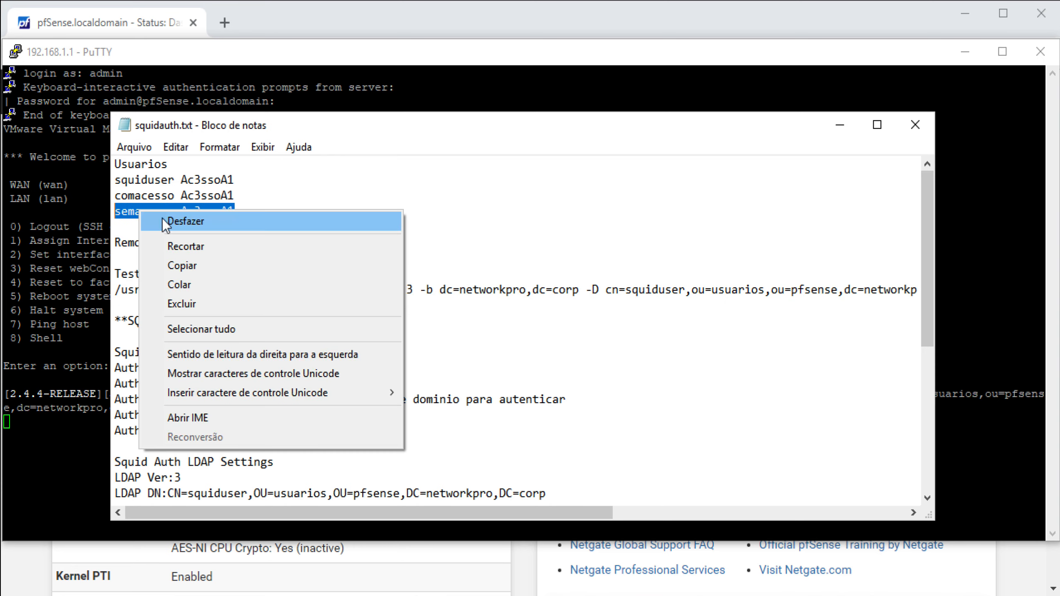
{"action": "left_click", "coordinate": [176, 269]}
{"action": "left_click", "coordinate": [47, 443]}
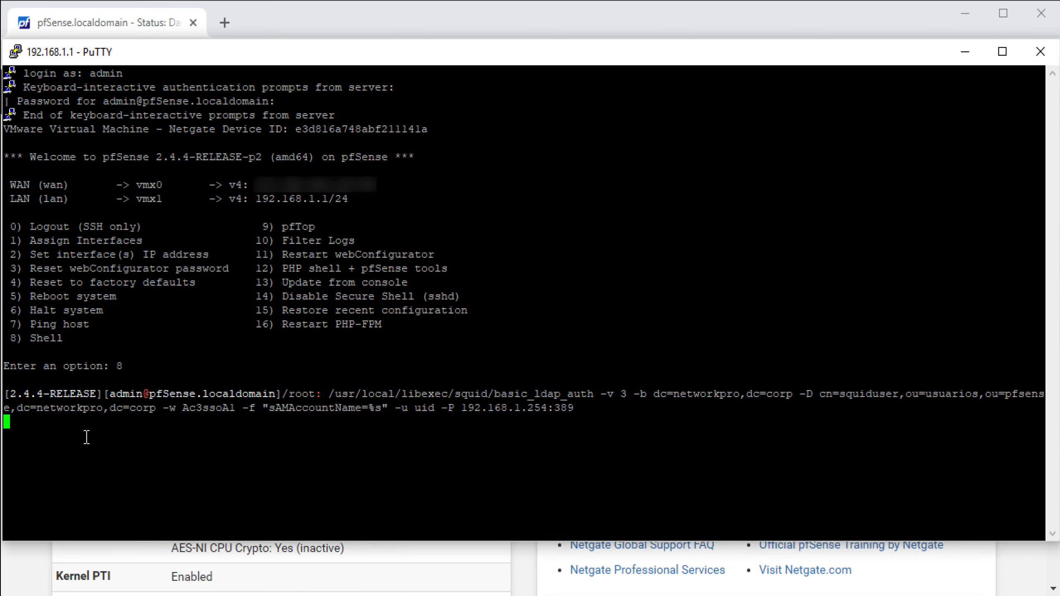
{"action": "right_click", "coordinate": [167, 420]}
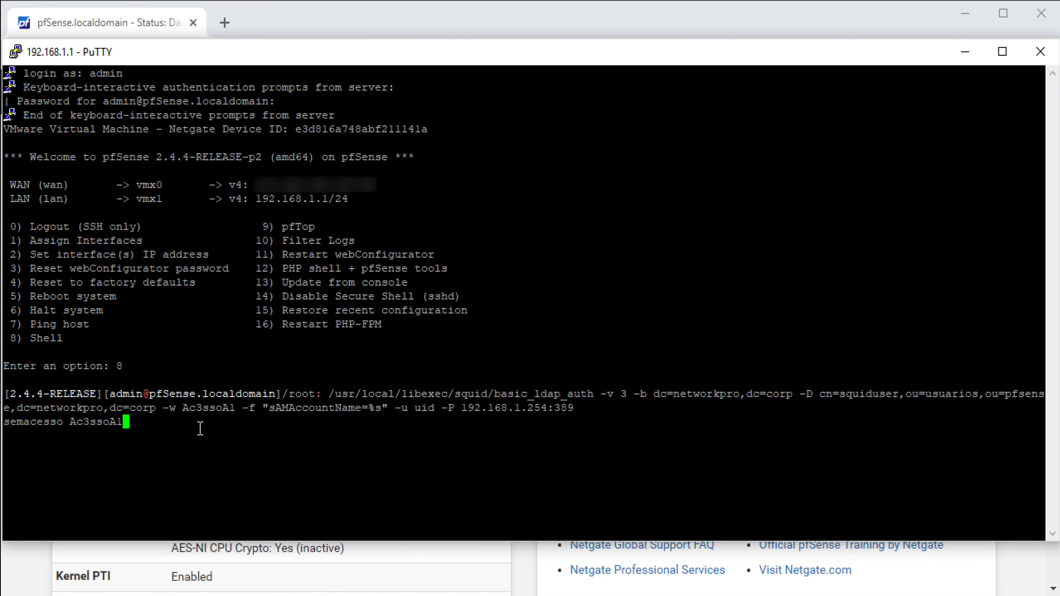
{"action": "key", "text": "Return"}
Stop the LDAP test and exit the shell back to the pfSense menu
{"action": "key", "text": "ctrl+c"}
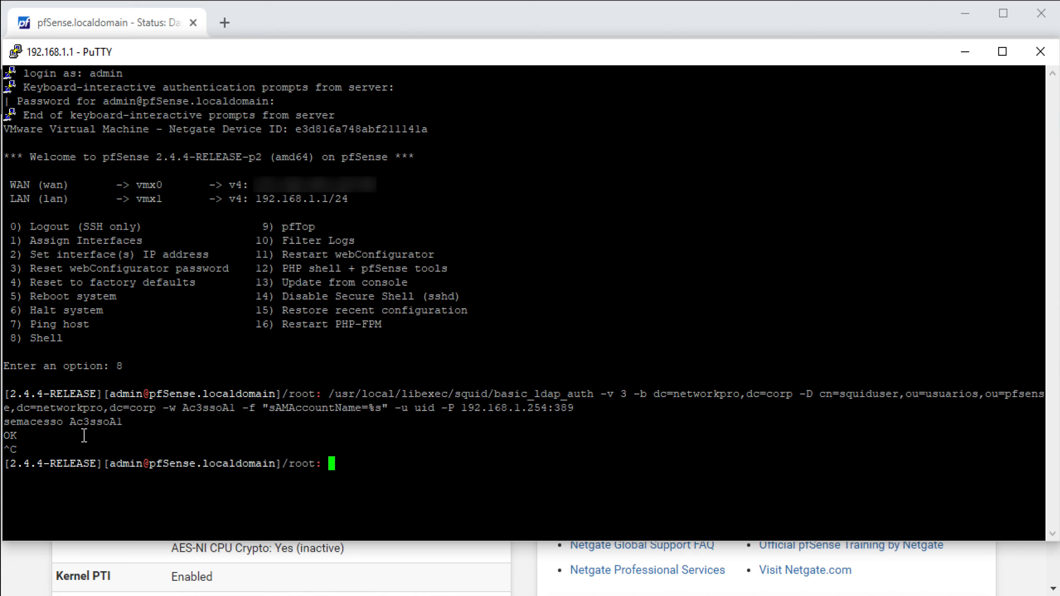
{"action": "type", "text": "exit"}
{"action": "key", "text": "Return"}
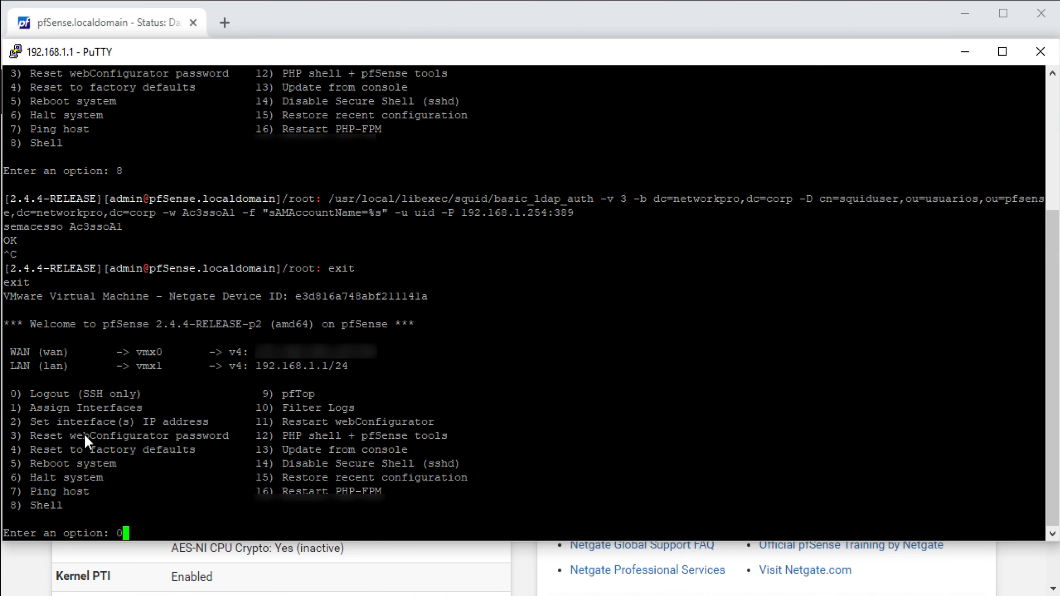
{"action": "key", "text": "alt+Tab"}
On the Squid Proxy Server Authentication tab, choose LDAP as the authentication method
{"action": "left_click", "coordinate": [445, 100]}
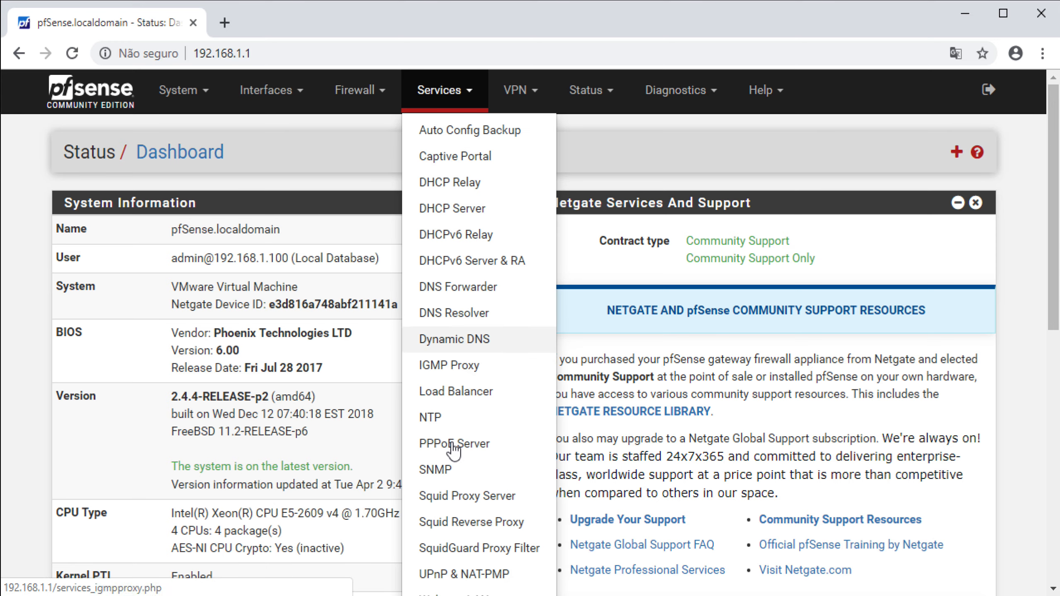
{"action": "left_click", "coordinate": [455, 496]}
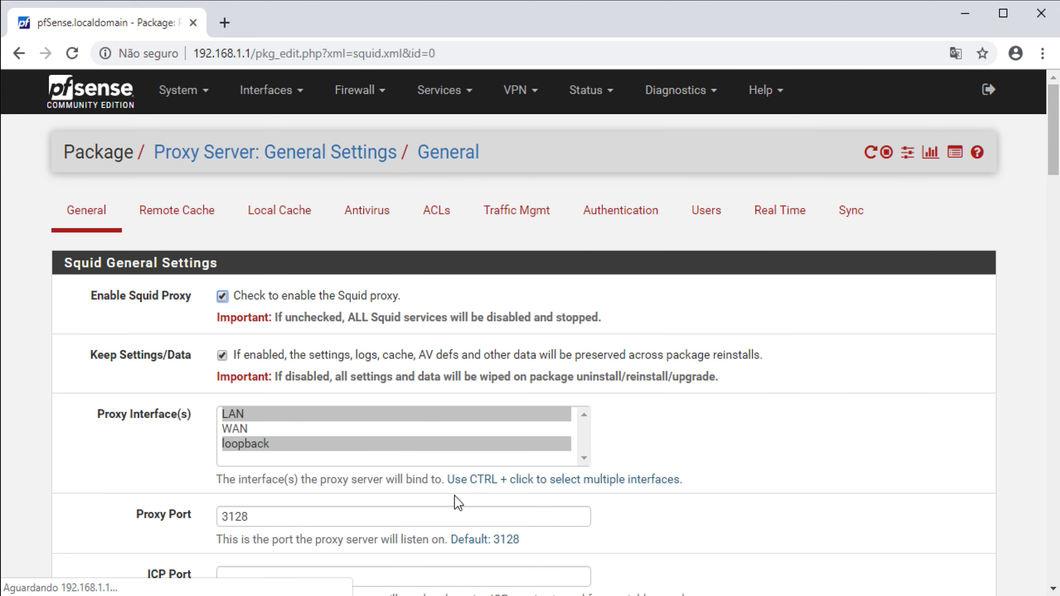
{"action": "left_click", "coordinate": [620, 210]}
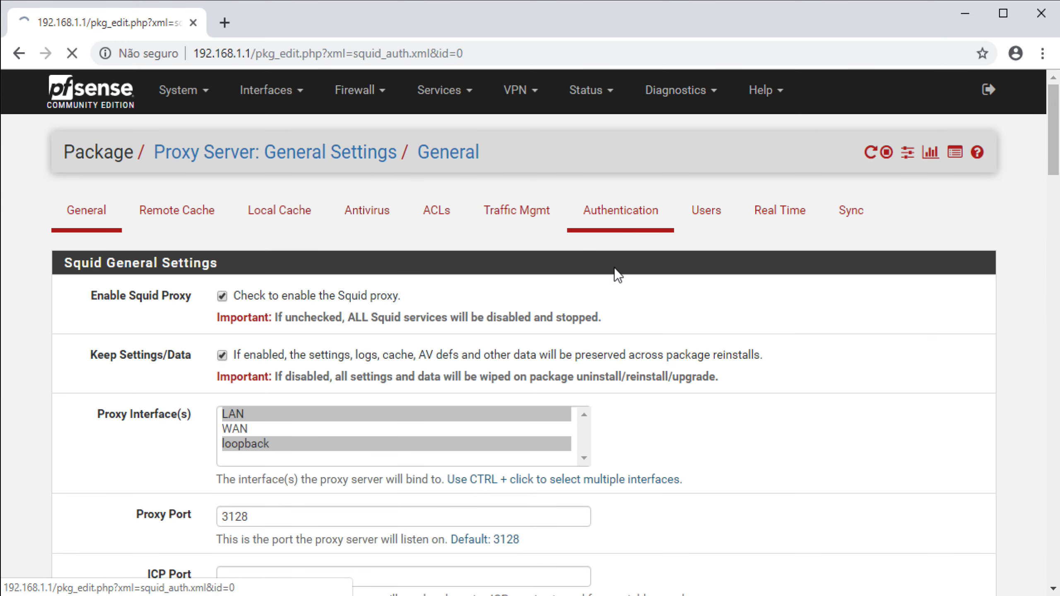
{"action": "left_click", "coordinate": [329, 299]}
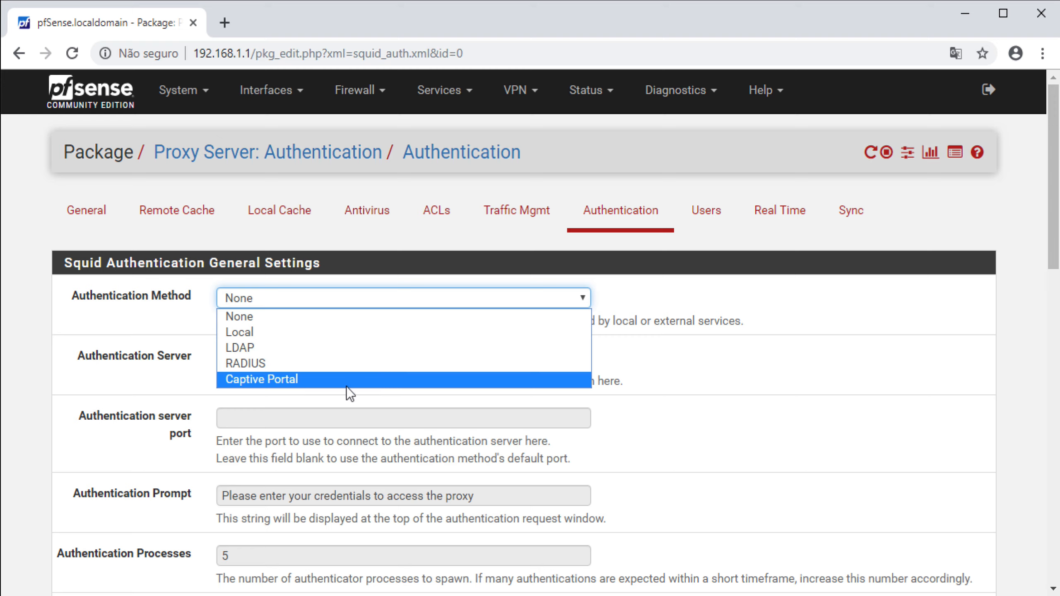
{"action": "left_click", "coordinate": [309, 349]}
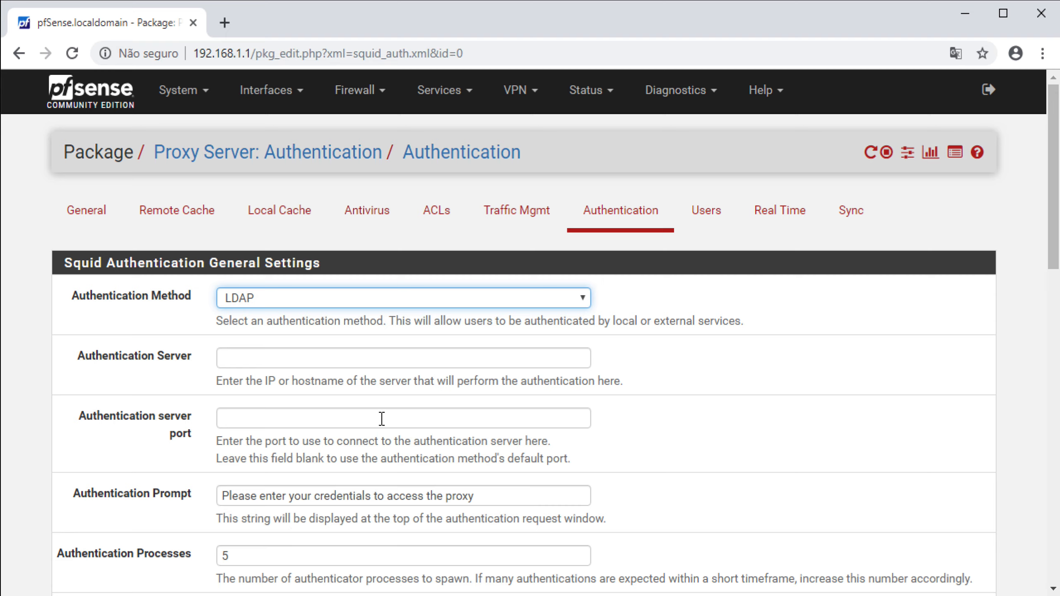
{"action": "left_click", "coordinate": [392, 358]}
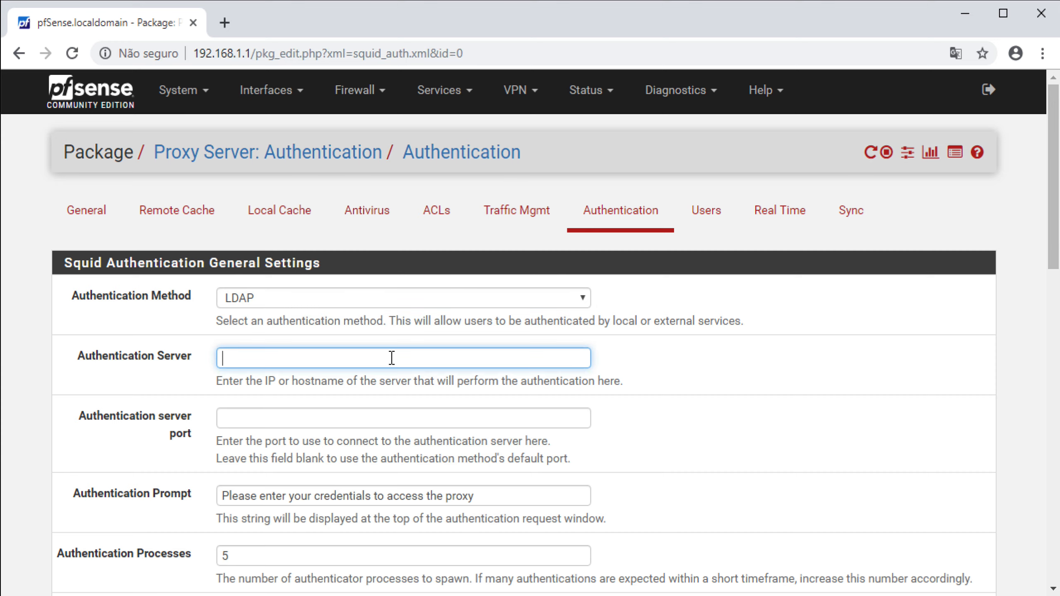
{"action": "key", "text": "alt+Tab"}
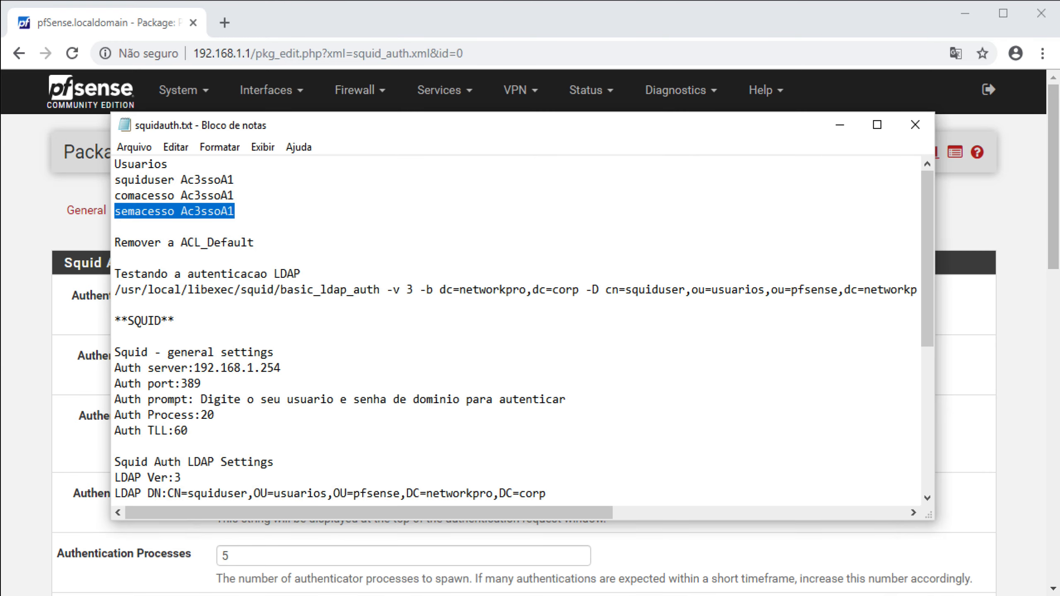
Set the authentication server to 192.168.1.254 on port 389
{"action": "left_click_drag", "start_coordinate": [295, 367], "coordinate": [195, 364]}
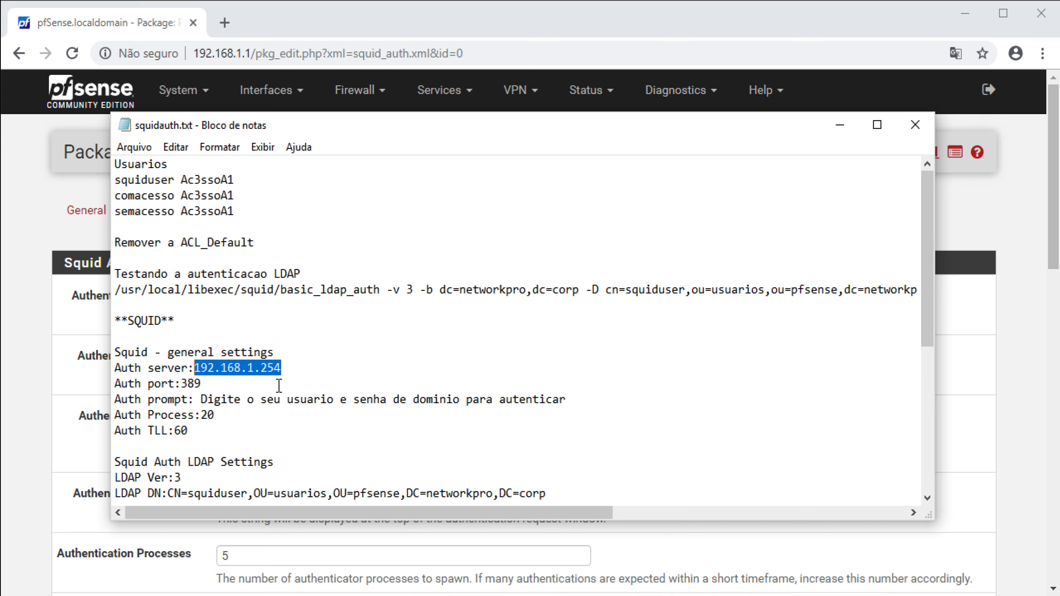
{"action": "left_click", "coordinate": [61, 435]}
{"action": "left_click", "coordinate": [245, 362]}
{"action": "key", "text": "ctrl+v"}
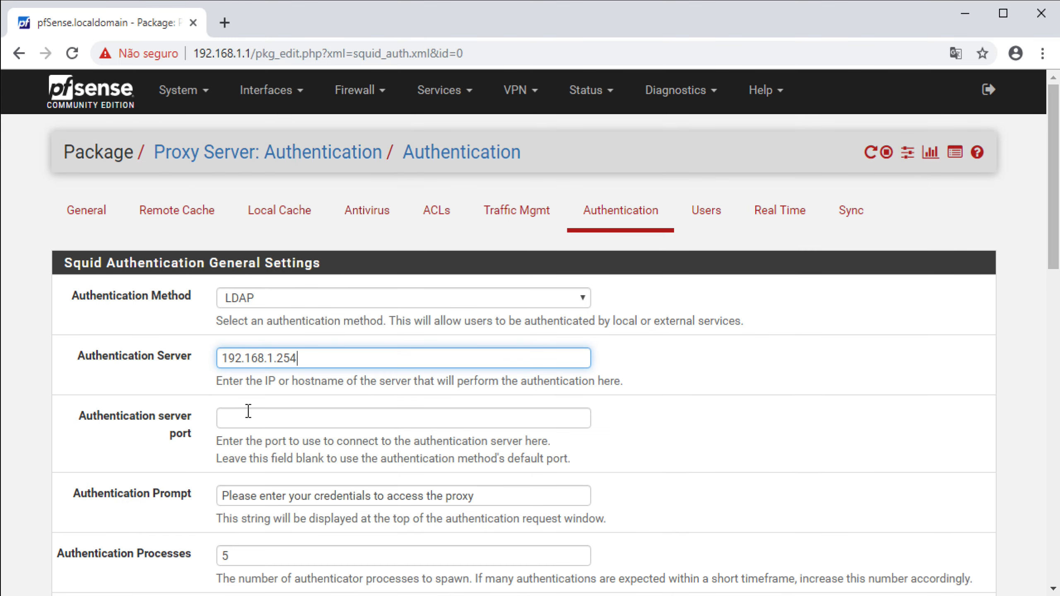
{"action": "left_click", "coordinate": [270, 421]}
{"action": "type", "text": "389"}
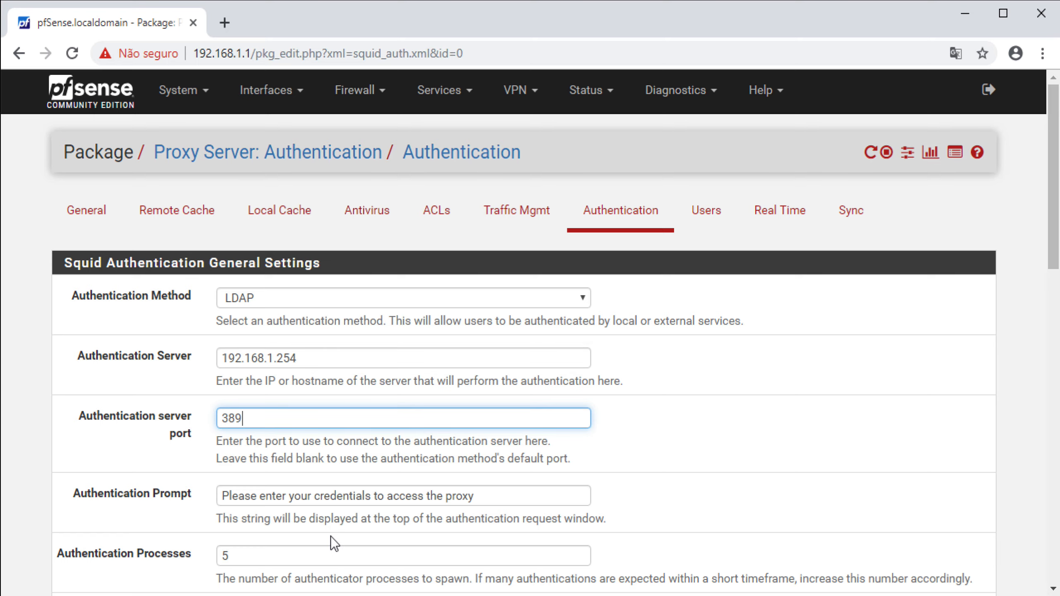
Replace the English authentication prompt with the Portuguese text from the notes
{"action": "key", "text": "alt+Tab"}
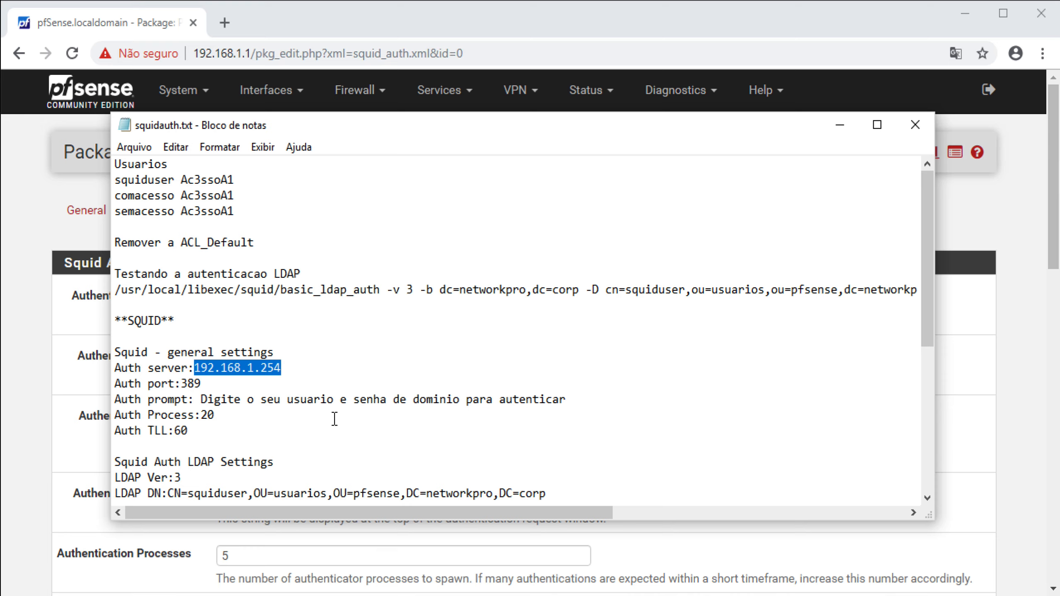
{"action": "left_click_drag", "start_coordinate": [202, 402], "coordinate": [567, 401]}
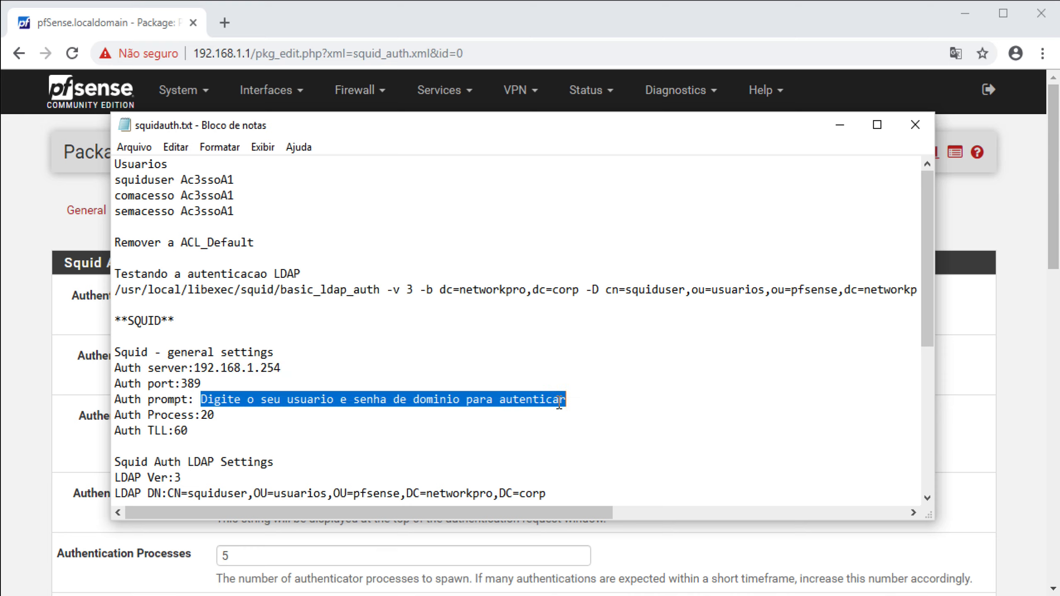
{"action": "left_click", "coordinate": [154, 560]}
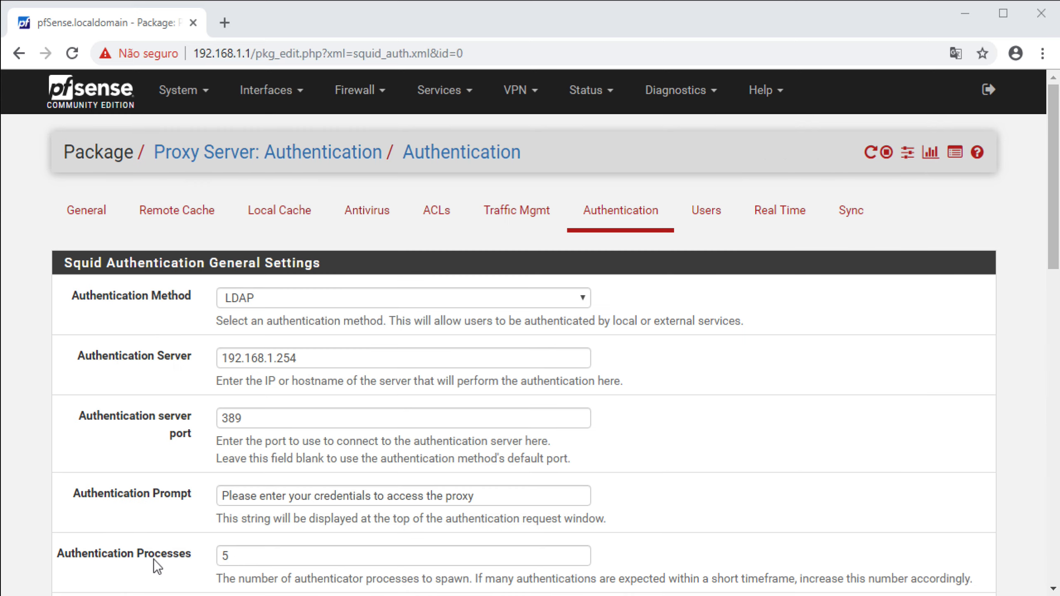
{"action": "triple_click", "coordinate": [272, 493]}
{"action": "key", "text": "ctrl+v"}
Set Authentication Processes to 20 and Authentication TTL to 60 minutes
{"action": "scroll", "coordinate": [298, 542], "scroll_direction": "down", "scroll_amount": 2}
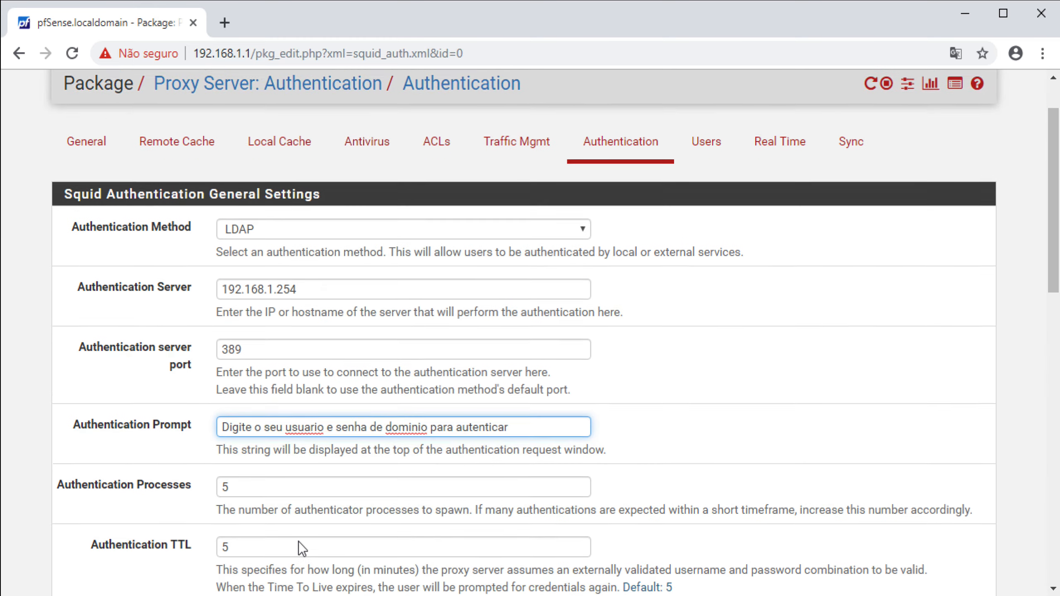
{"action": "scroll", "coordinate": [298, 542], "scroll_direction": "down", "scroll_amount": 1}
{"action": "left_click", "coordinate": [272, 471]}
{"action": "double_click", "coordinate": [272, 470]}
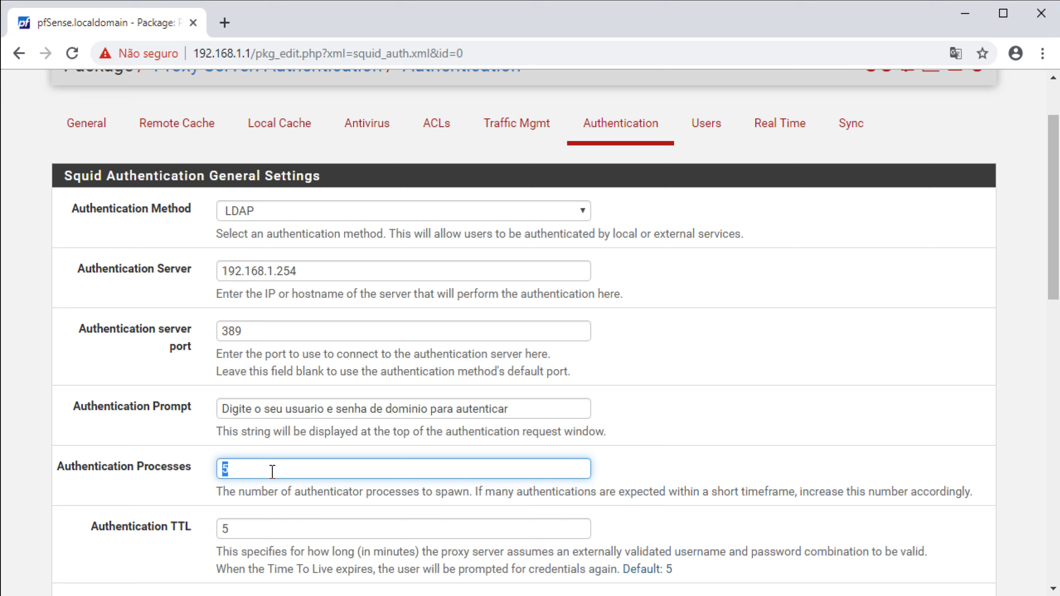
{"action": "type", "text": "20"}
{"action": "scroll", "coordinate": [184, 536], "scroll_direction": "down", "scroll_amount": 2}
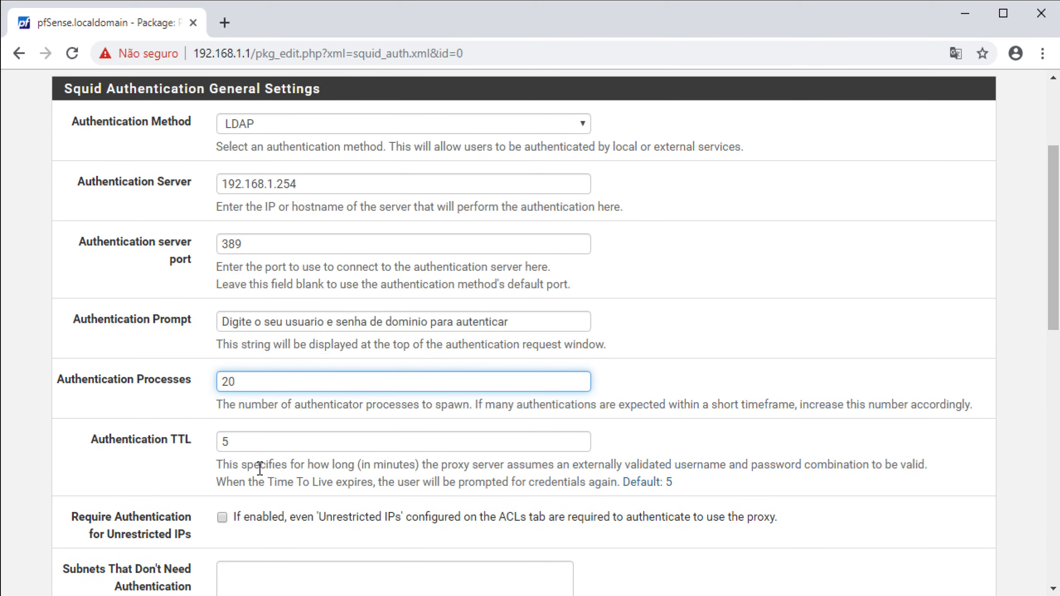
{"action": "left_click", "coordinate": [303, 442]}
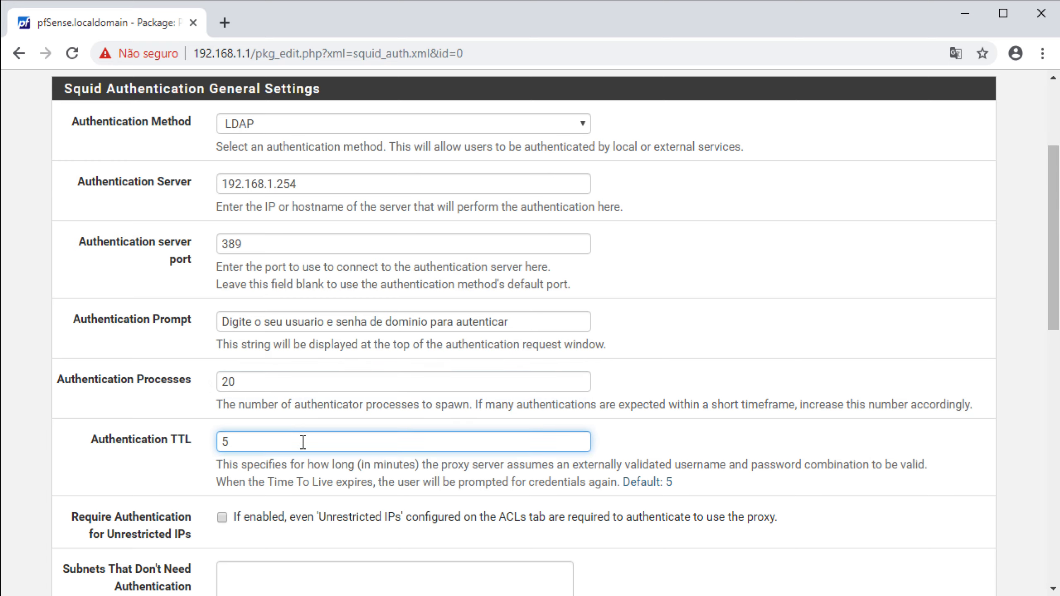
{"action": "double_click", "coordinate": [303, 442]}
{"action": "type", "text": "50"}
{"action": "key", "text": "BackSpace"}
{"action": "key", "text": "BackSpace"}
{"action": "type", "text": "60"}
{"action": "scroll", "coordinate": [291, 501], "scroll_direction": "down", "scroll_amount": 2}
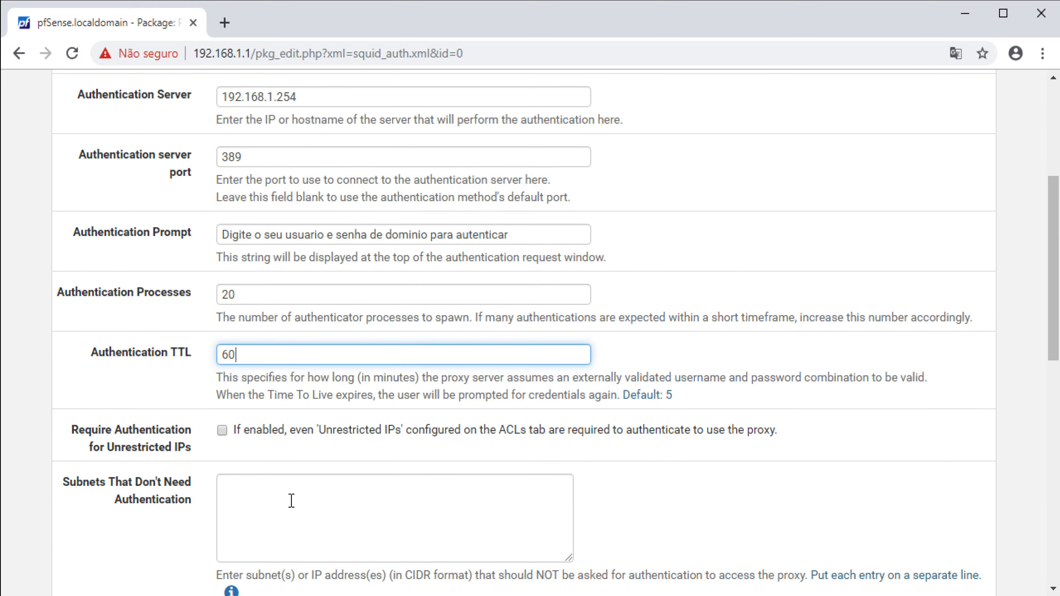
{"action": "scroll", "coordinate": [291, 500], "scroll_direction": "down", "scroll_amount": 4}
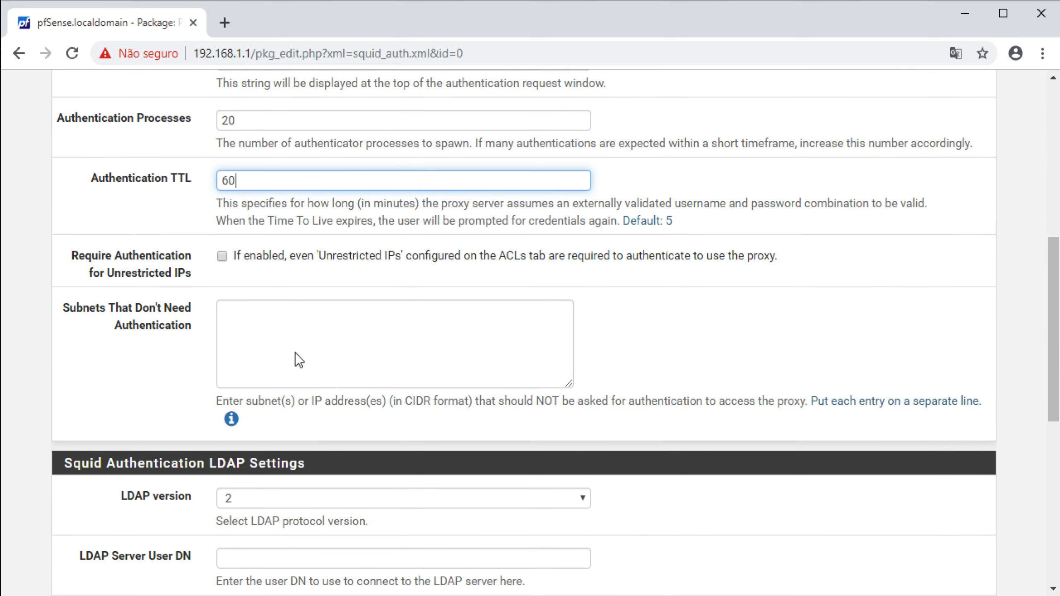
Set LDAP version 3 and paste the bind user DN into LDAP Server User DN
{"action": "scroll", "coordinate": [312, 437], "scroll_direction": "down", "scroll_amount": 2}
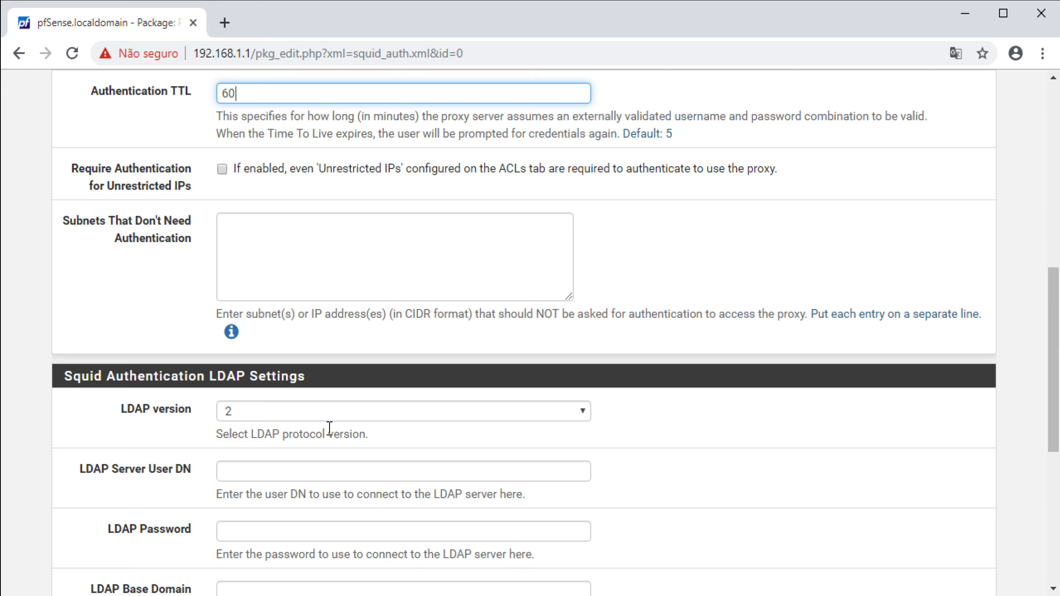
{"action": "left_click", "coordinate": [350, 411]}
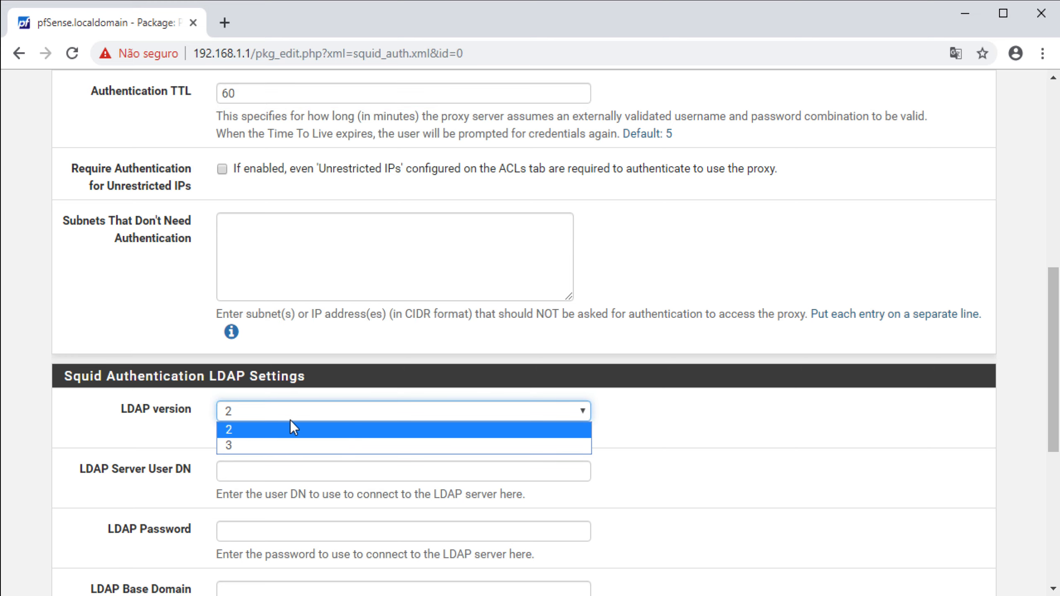
{"action": "left_click", "coordinate": [246, 441]}
{"action": "left_click", "coordinate": [244, 469]}
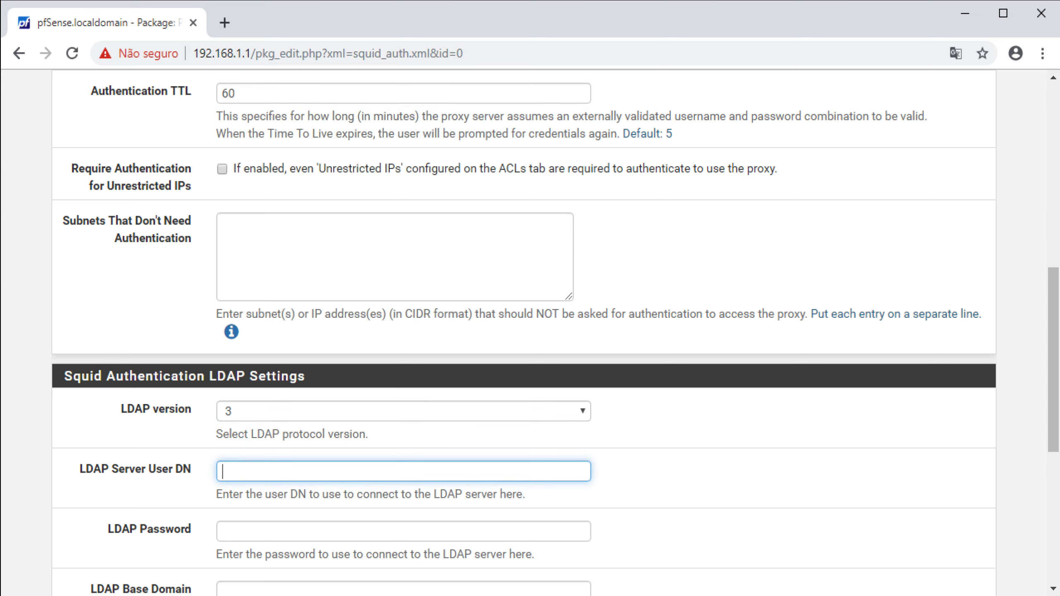
{"action": "key", "text": "alt+Tab"}
{"action": "scroll", "coordinate": [254, 442], "scroll_direction": "down", "scroll_amount": 1}
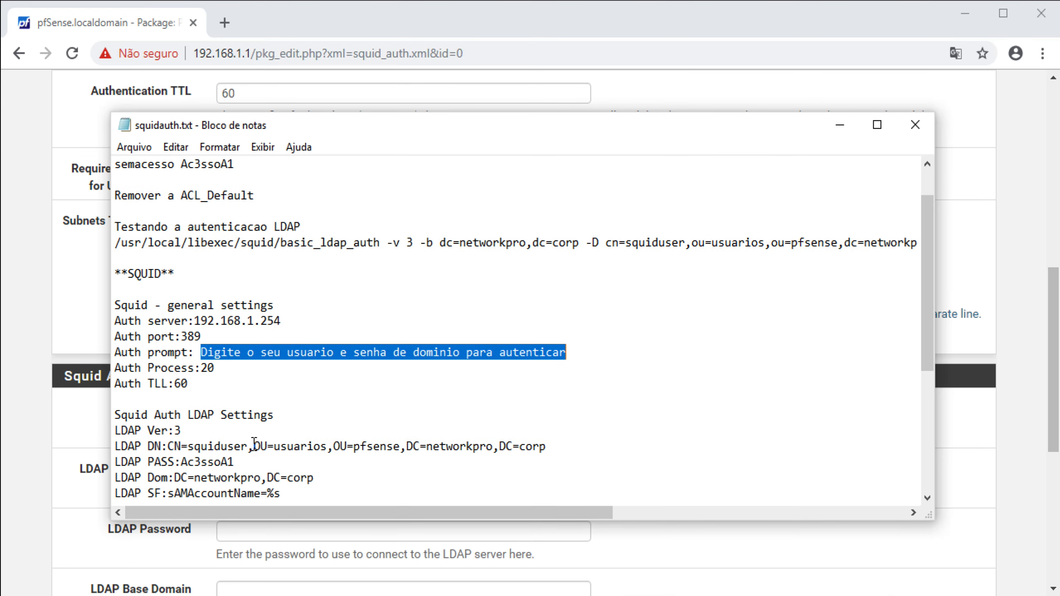
{"action": "left_click_drag", "start_coordinate": [167, 446], "coordinate": [553, 449]}
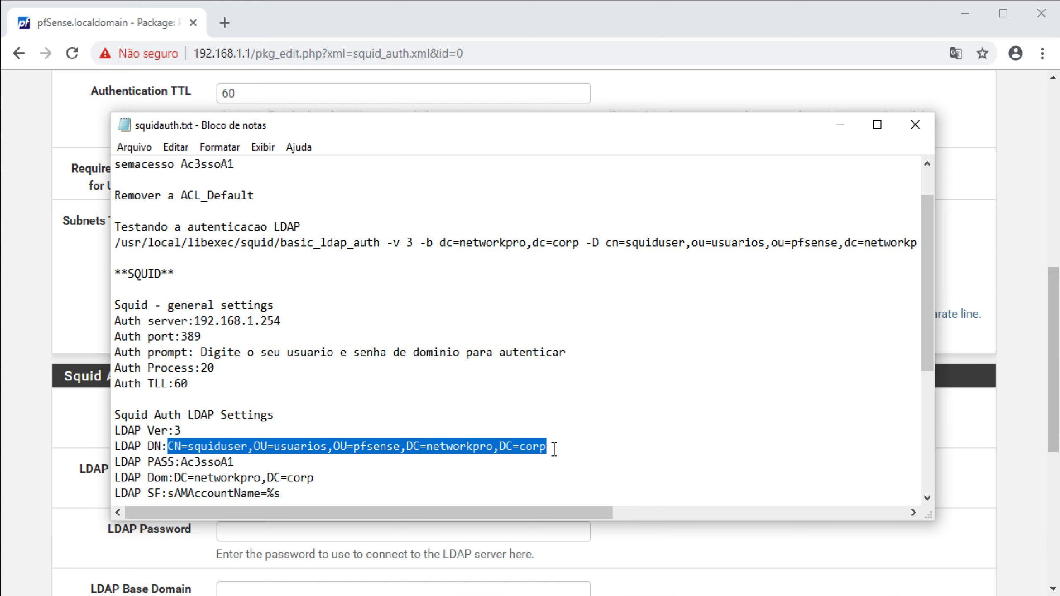
{"action": "right_click", "coordinate": [426, 439]}
{"action": "left_click", "coordinate": [461, 492]}
{"action": "left_click", "coordinate": [205, 545]}
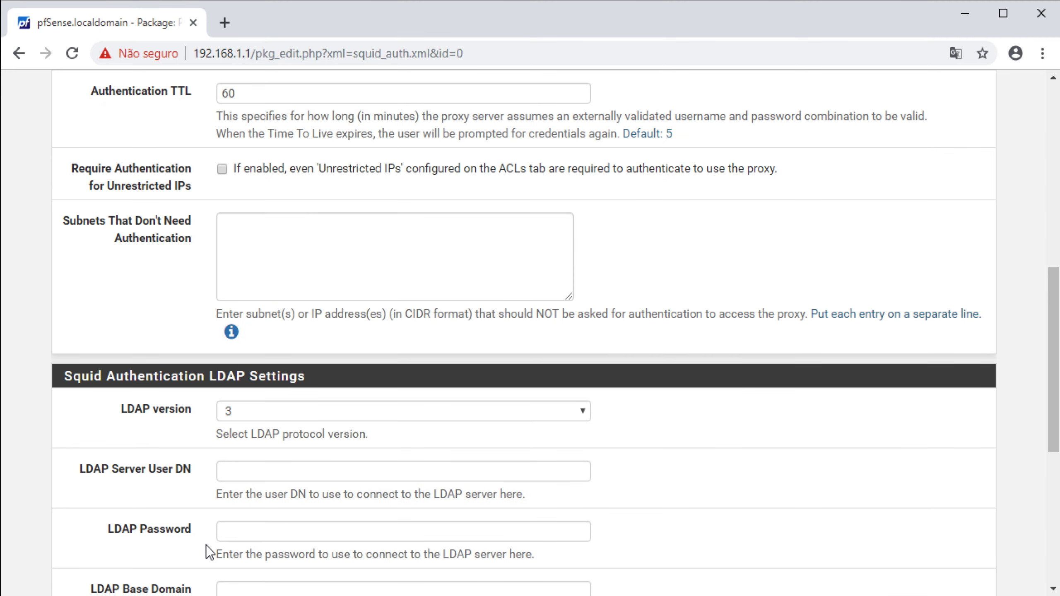
{"action": "left_click", "coordinate": [247, 470]}
{"action": "right_click", "coordinate": [256, 468]}
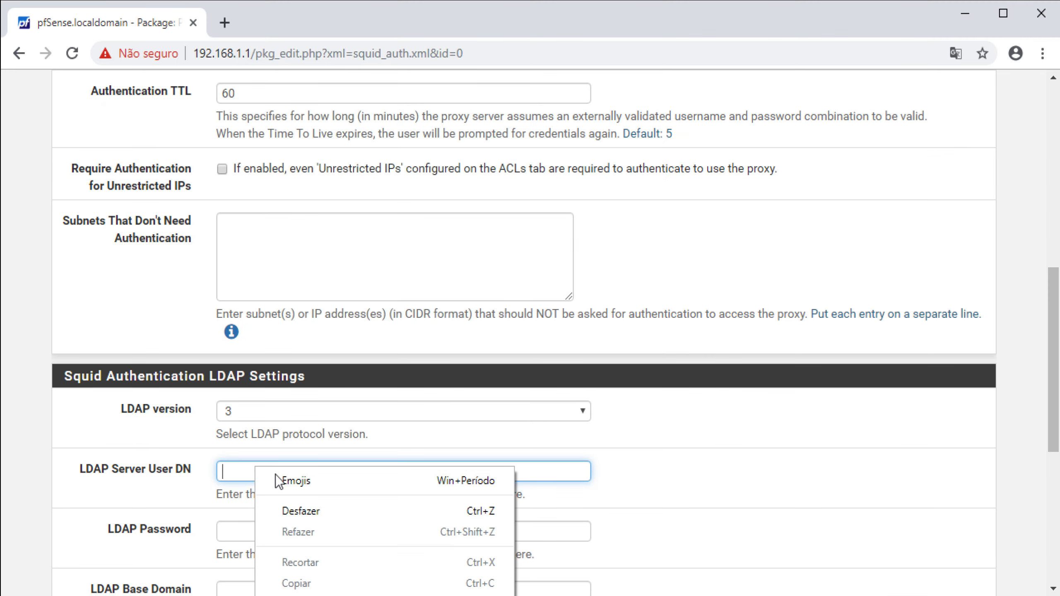
{"action": "left_click", "coordinate": [297, 594]}
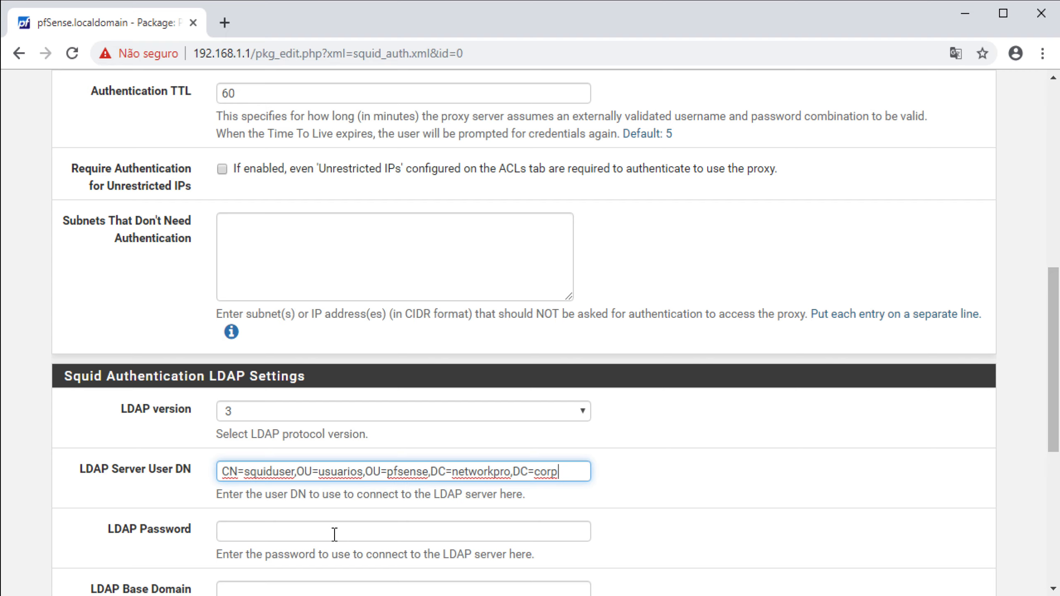
Copy the bind password from the notes into the LDAP Password field
{"action": "left_click", "coordinate": [306, 537]}
{"action": "key", "text": "alt+Tab"}
{"action": "left_click", "coordinate": [243, 462]}
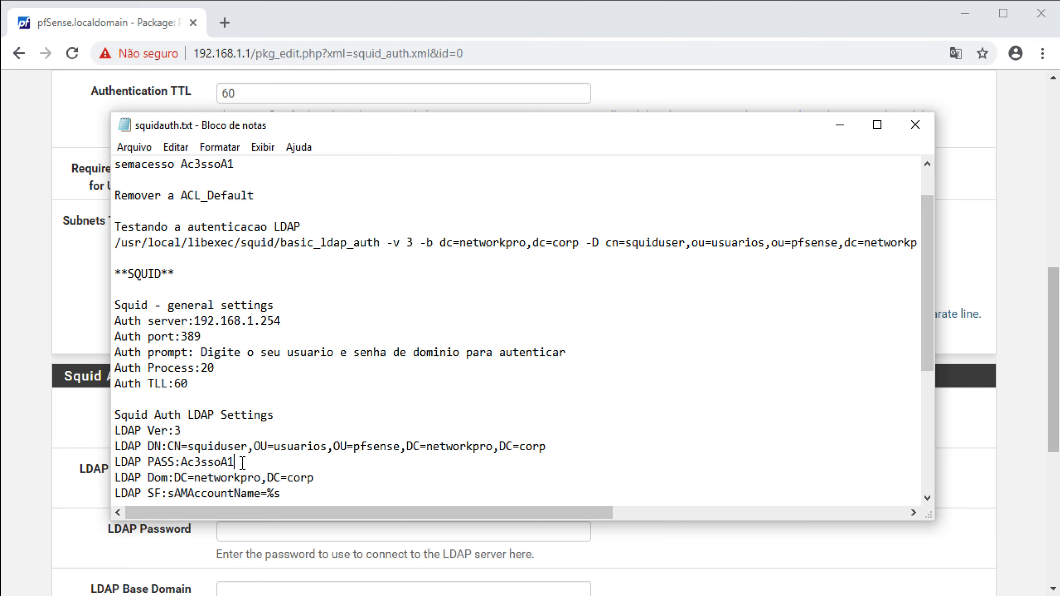
{"action": "left_click_drag", "start_coordinate": [242, 461], "coordinate": [181, 462]}
{"action": "right_click", "coordinate": [200, 463]}
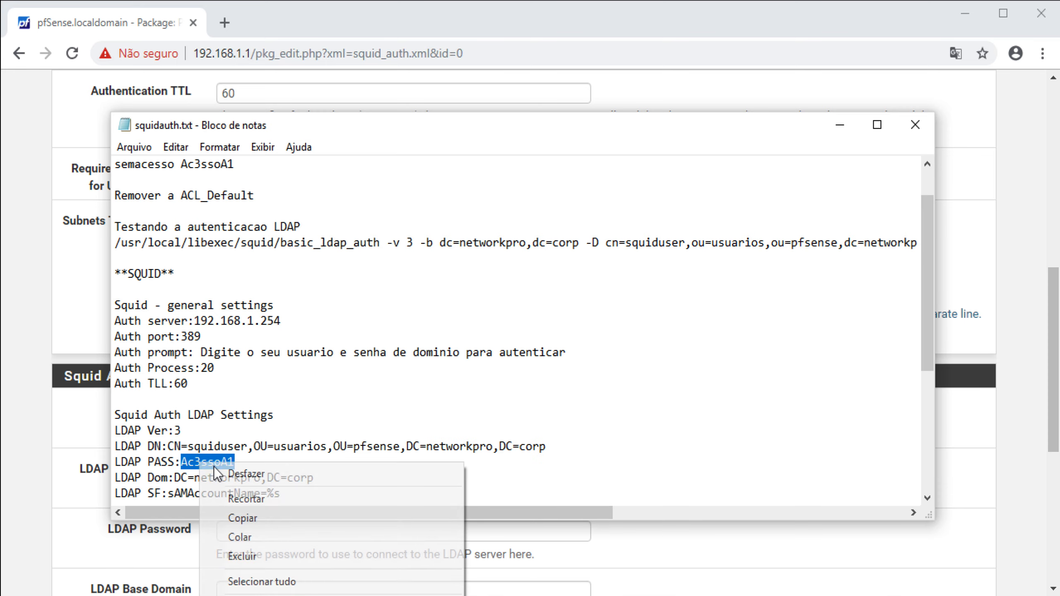
{"action": "left_click", "coordinate": [227, 518]}
{"action": "left_click", "coordinate": [187, 550]}
{"action": "left_click", "coordinate": [247, 537]}
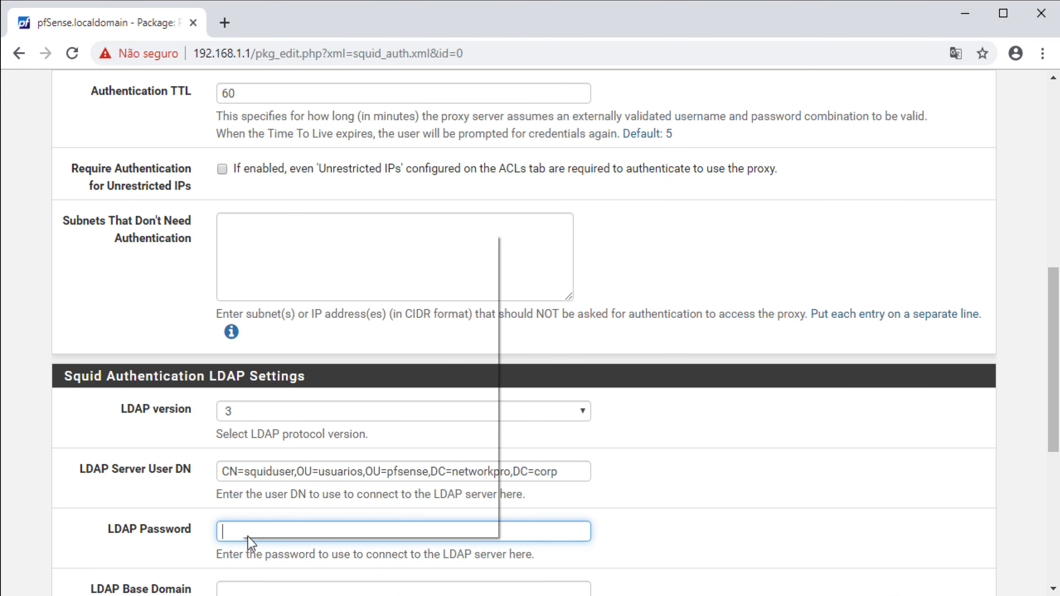
{"action": "right_click", "coordinate": [247, 537]}
{"action": "left_click", "coordinate": [295, 405]}
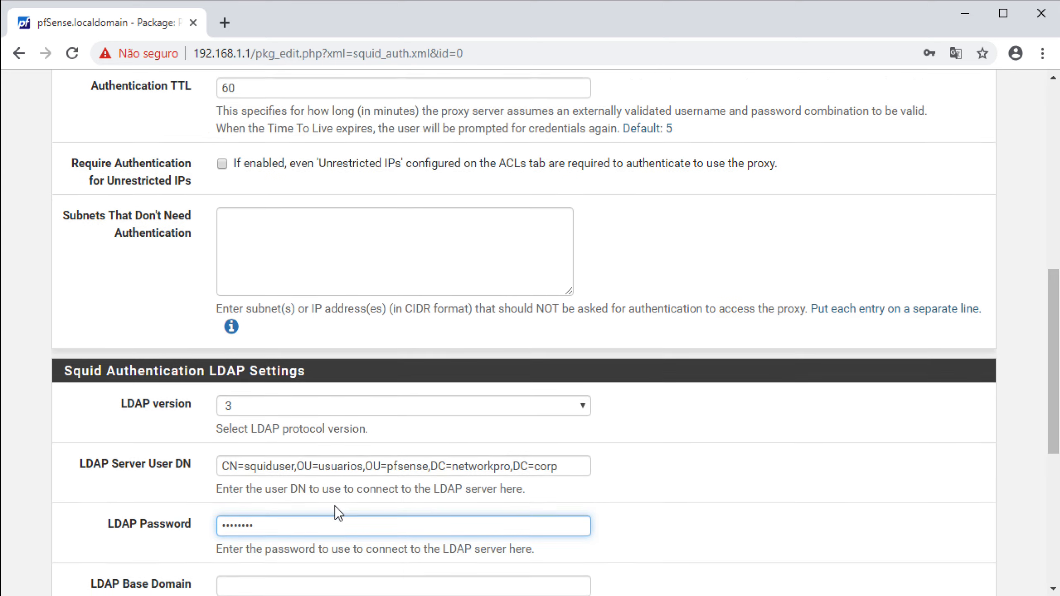
Set the LDAP Base Domain to DC=networkpro,DC=corp
{"action": "scroll", "coordinate": [335, 506], "scroll_direction": "down", "scroll_amount": 5}
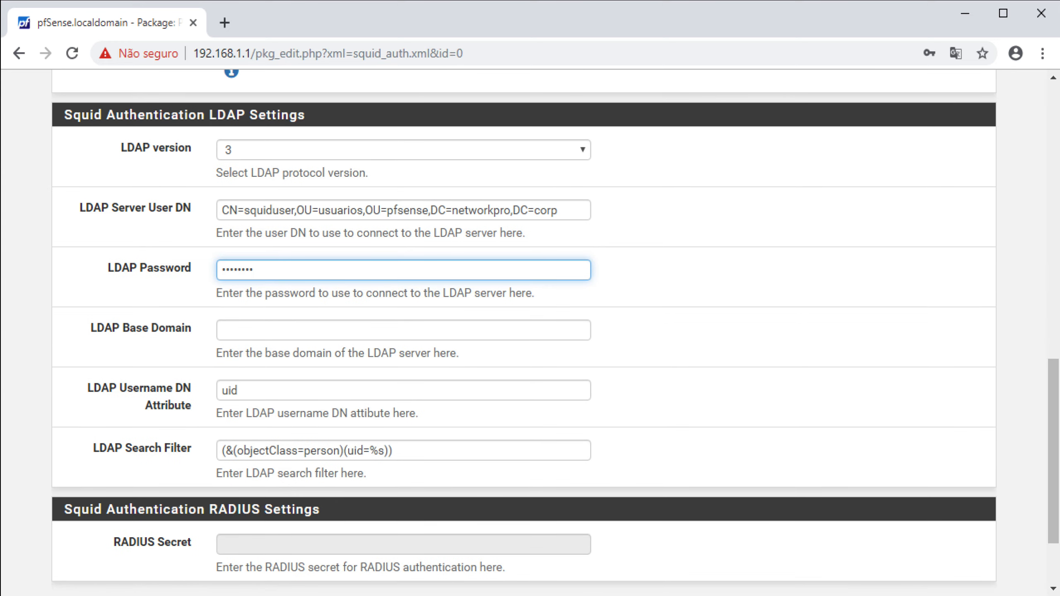
{"action": "key", "text": "alt+Tab"}
{"action": "left_click_drag", "start_coordinate": [326, 478], "coordinate": [178, 485]}
{"action": "right_click", "coordinate": [185, 479]}
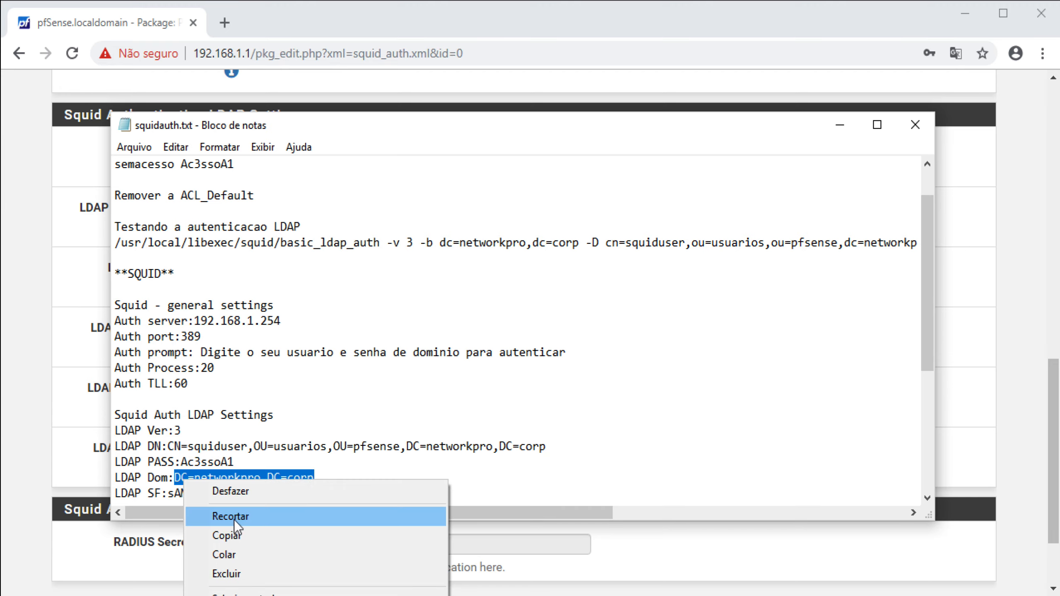
{"action": "left_click", "coordinate": [227, 537]}
{"action": "left_click", "coordinate": [117, 539]}
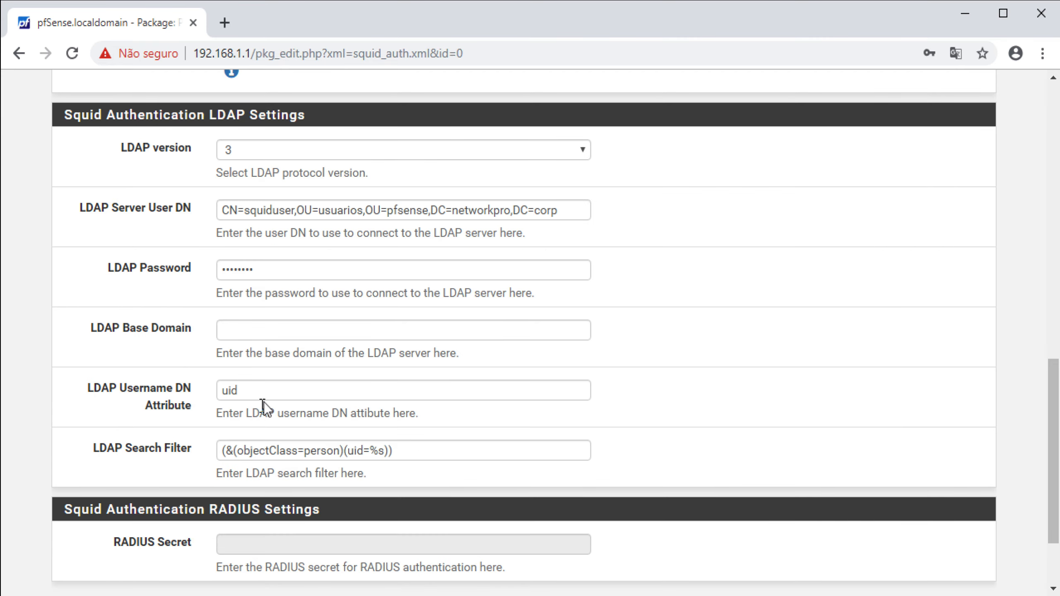
{"action": "right_click", "coordinate": [281, 333]}
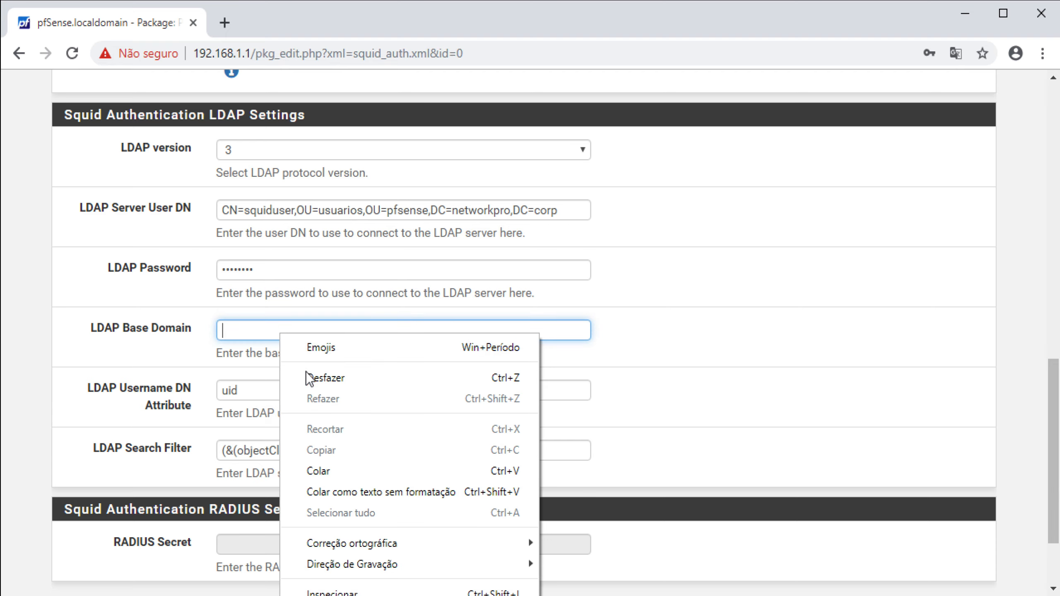
{"action": "left_click", "coordinate": [324, 468]}
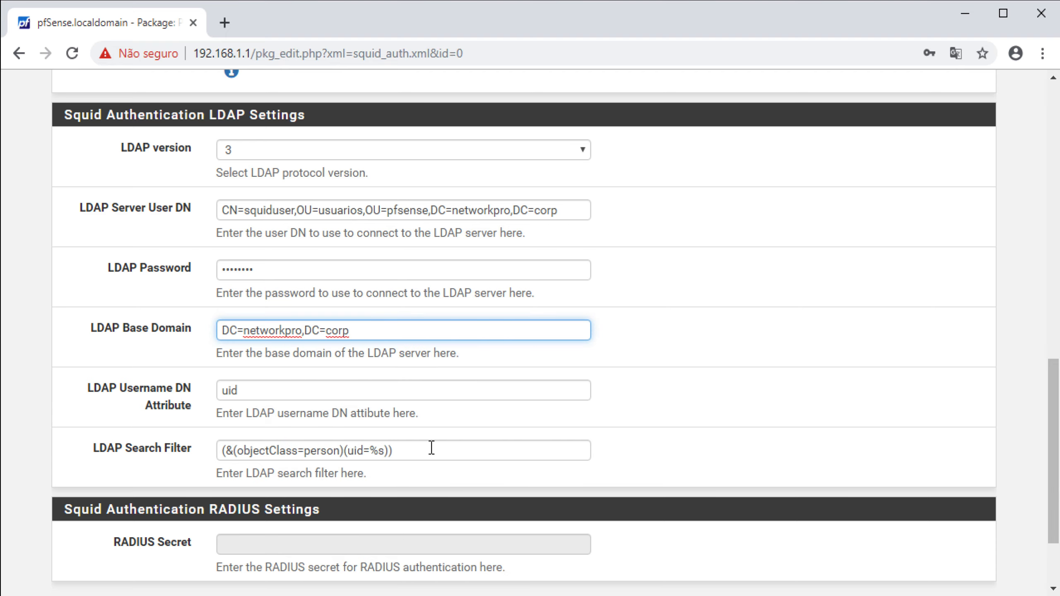
Replace the LDAP Search Filter with sAMAccountName=%s and save the authentication settings
{"action": "key", "text": "alt+Tab"}
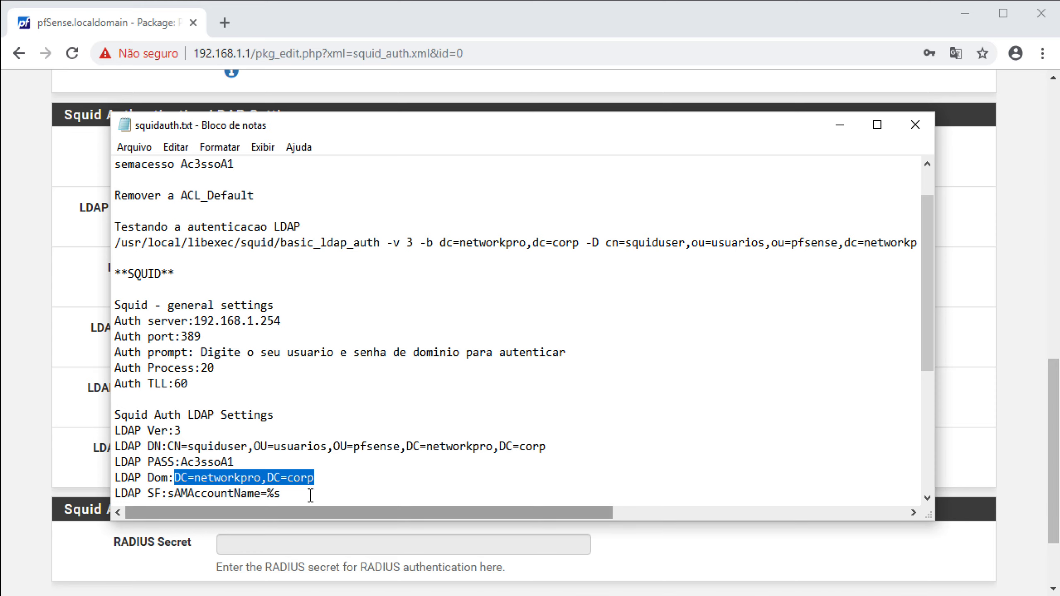
{"action": "left_click_drag", "start_coordinate": [310, 495], "coordinate": [167, 496]}
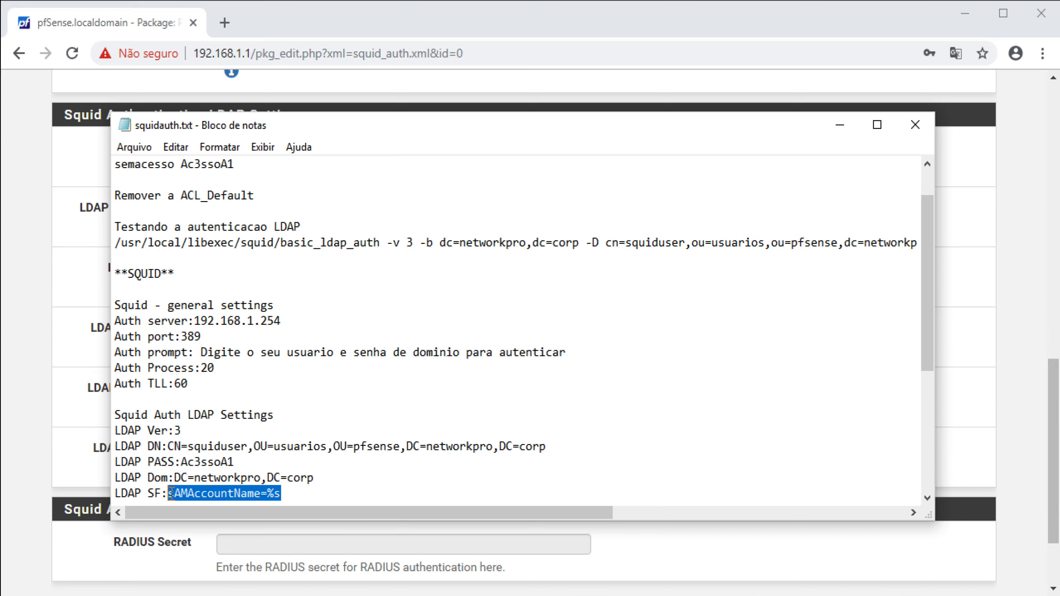
{"action": "right_click", "coordinate": [191, 489]}
{"action": "left_click", "coordinate": [244, 543]}
{"action": "key", "text": "alt+Tab"}
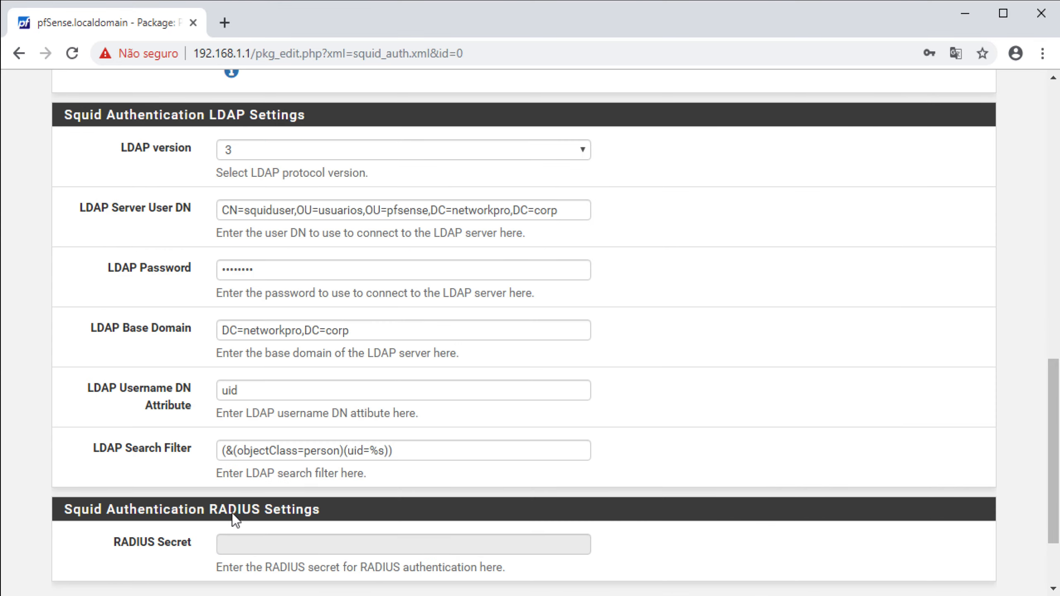
{"action": "left_click_drag", "start_coordinate": [422, 447], "coordinate": [192, 452]}
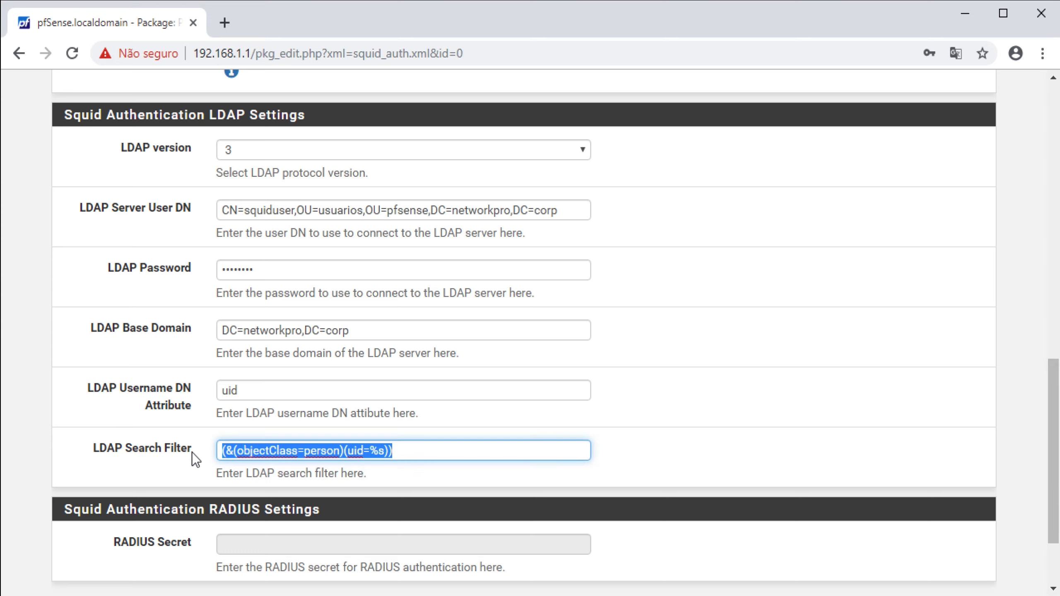
{"action": "key", "text": "ctrl+v"}
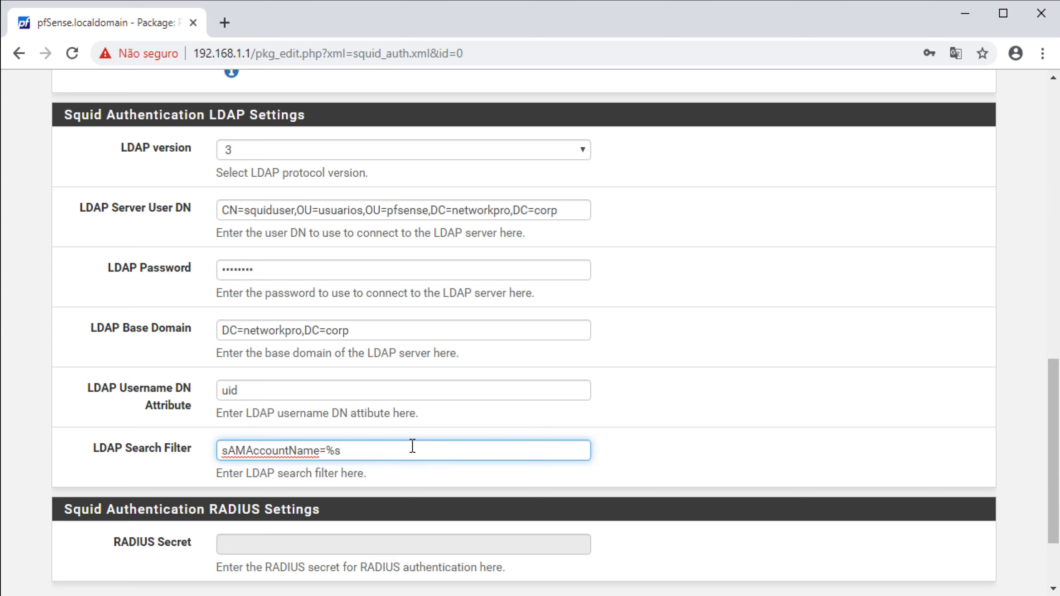
{"action": "scroll", "coordinate": [587, 479], "scroll_direction": "down", "scroll_amount": 2}
{"action": "left_click", "coordinate": [267, 504]}
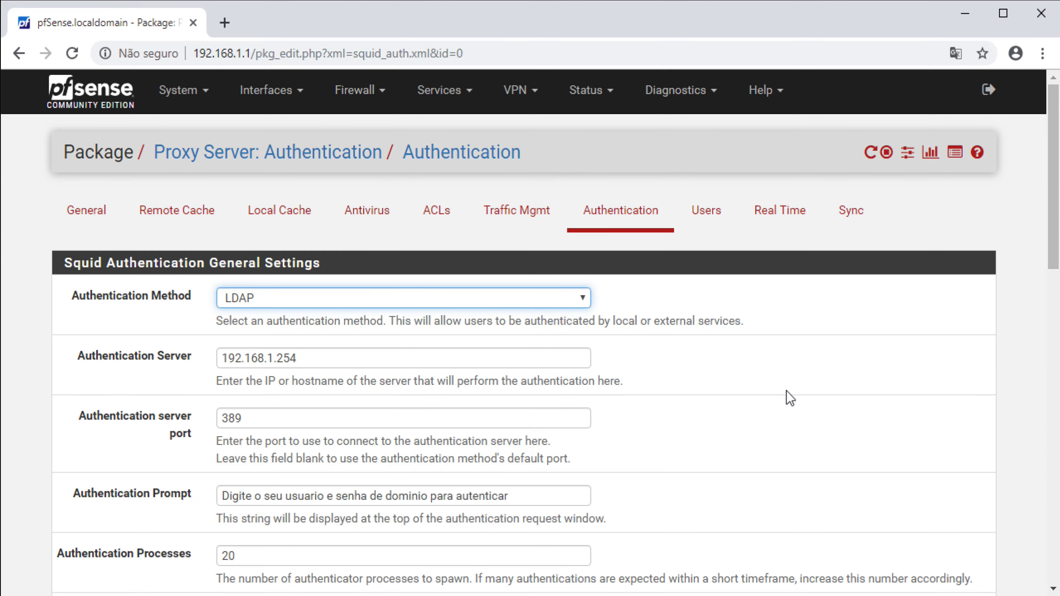
In SquidGuard Proxy Filter's general settings, paste the squiduser bind DN into LDAP DN
{"action": "left_click", "coordinate": [445, 95]}
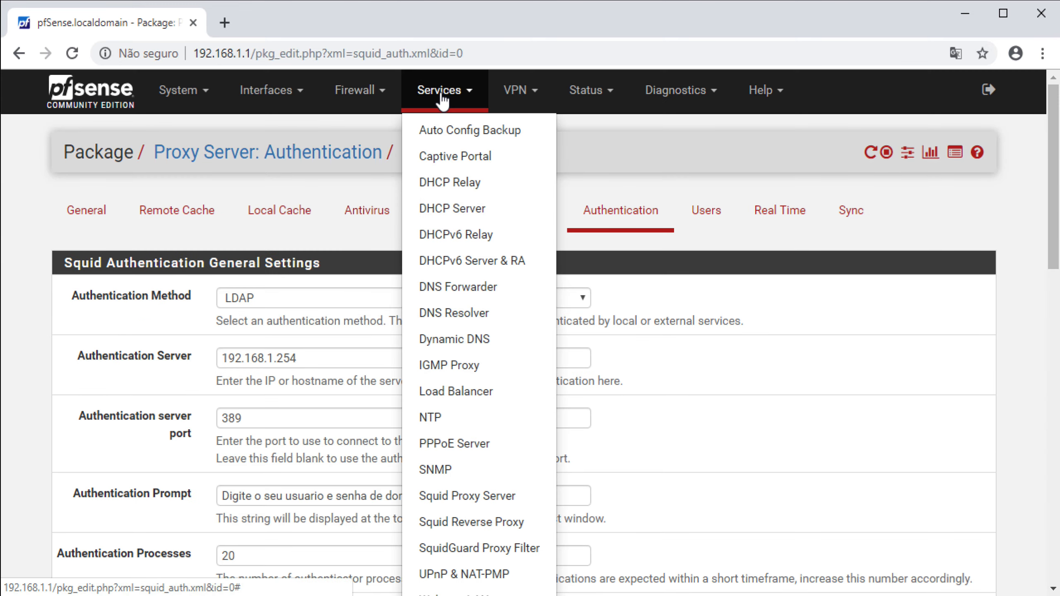
{"action": "left_click", "coordinate": [451, 547]}
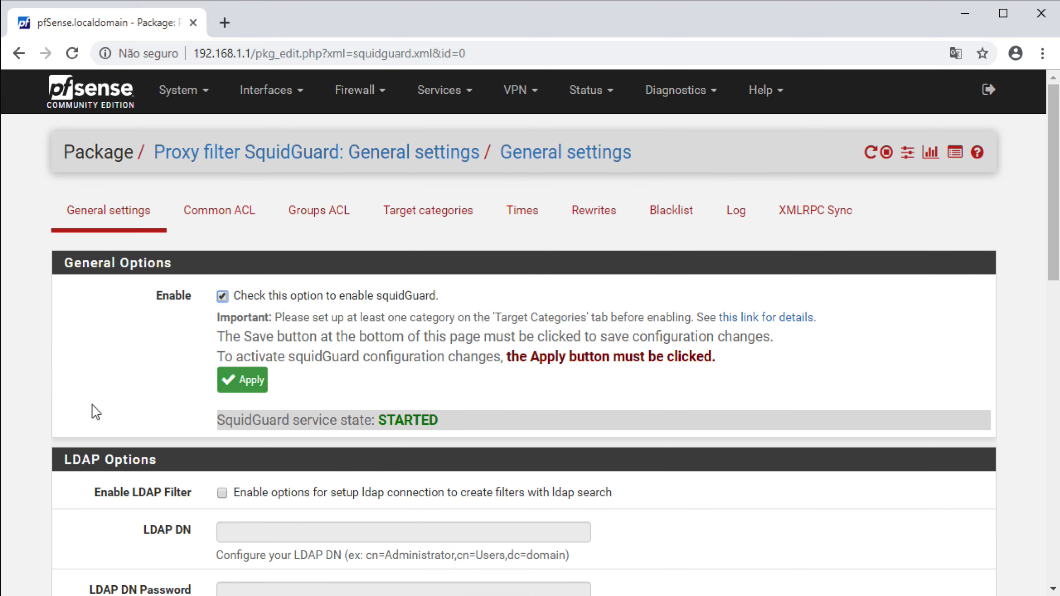
{"action": "scroll", "coordinate": [92, 404], "scroll_direction": "down", "scroll_amount": 3}
{"action": "key", "text": "alt+Tab"}
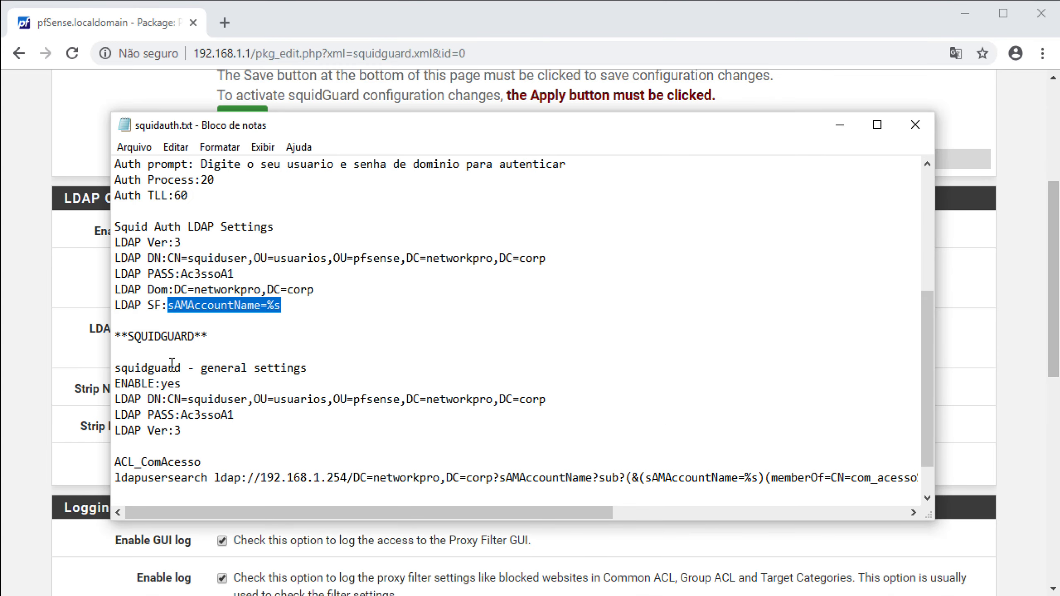
{"action": "left_click_drag", "start_coordinate": [170, 398], "coordinate": [592, 398]}
{"action": "right_click", "coordinate": [413, 394]}
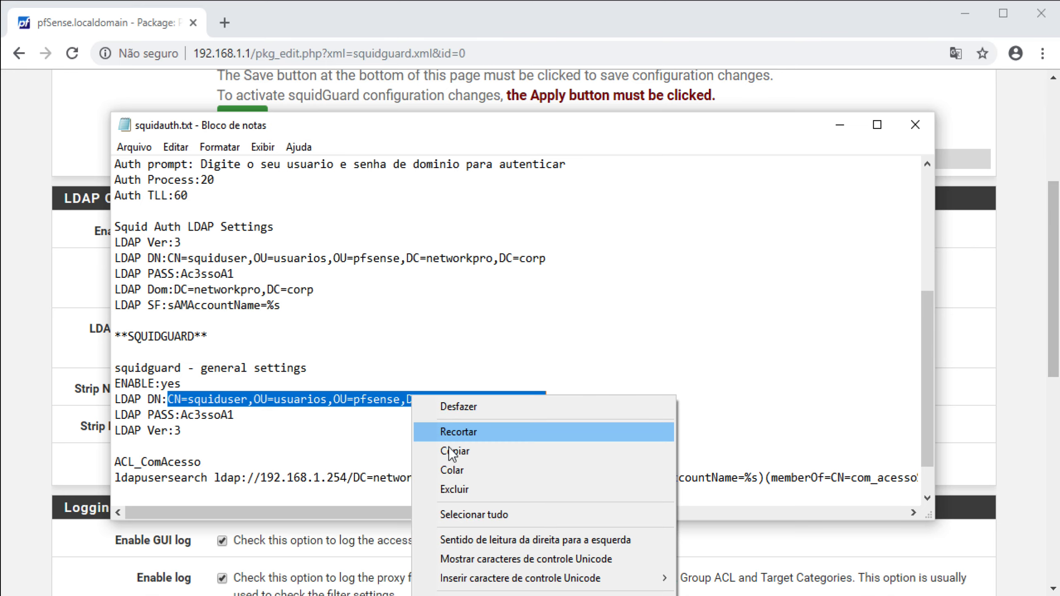
{"action": "left_click", "coordinate": [451, 452]}
{"action": "left_click", "coordinate": [103, 522]}
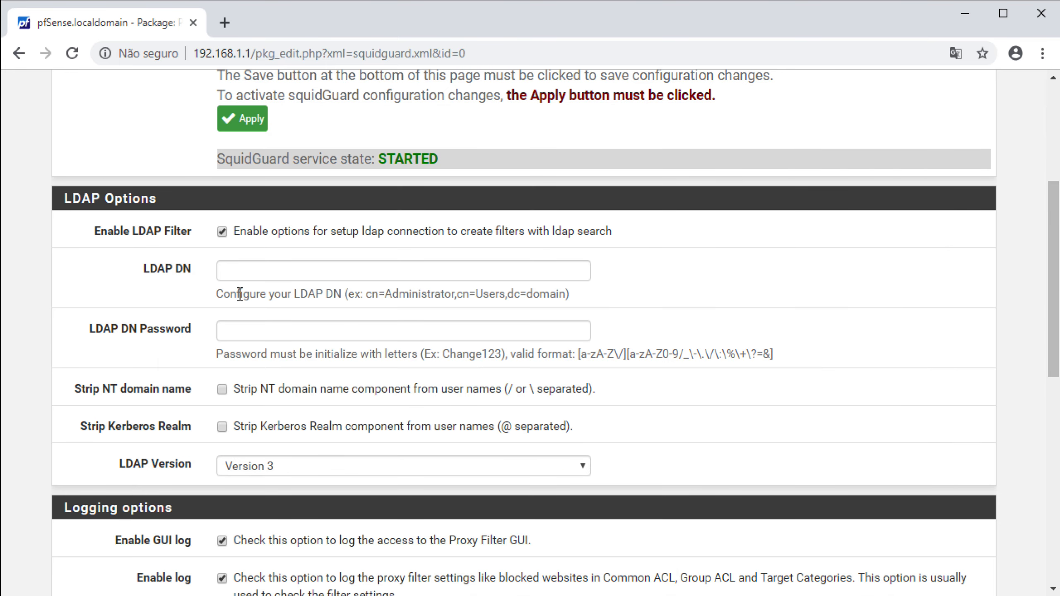
{"action": "left_click", "coordinate": [252, 270]}
{"action": "right_click", "coordinate": [254, 271]}
{"action": "left_click", "coordinate": [298, 403]}
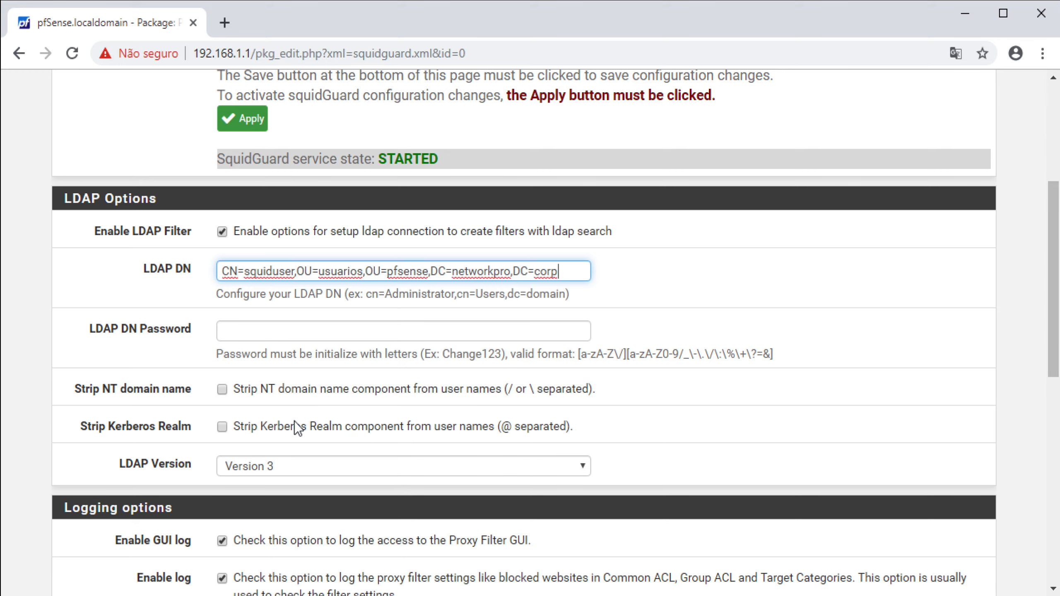
Paste the bind password into LDAP DN Password and save the SquidGuard settings
{"action": "key", "text": "alt+Tab"}
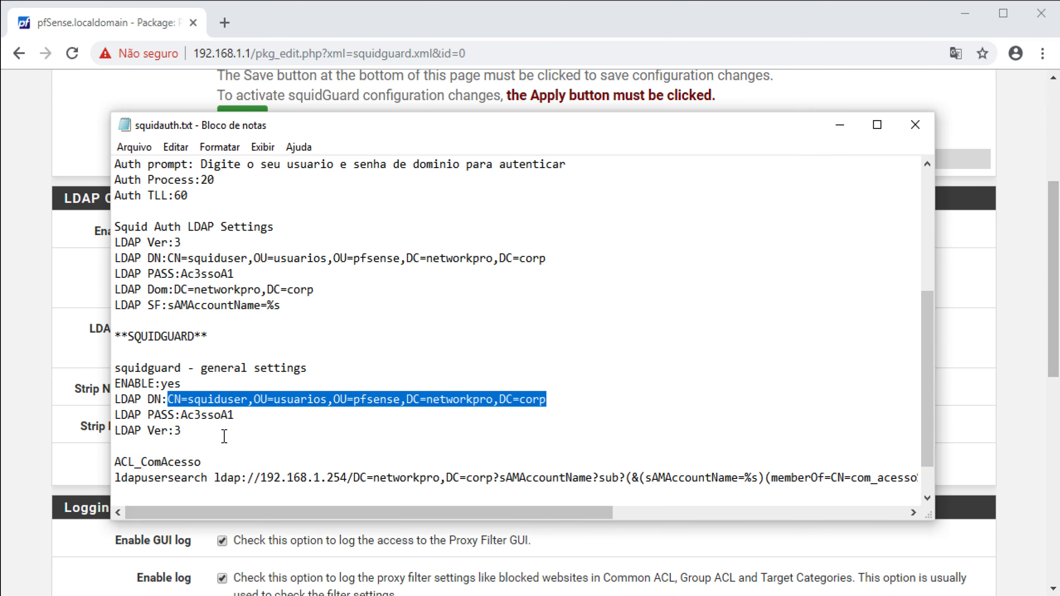
{"action": "left_click_drag", "start_coordinate": [244, 415], "coordinate": [183, 417]}
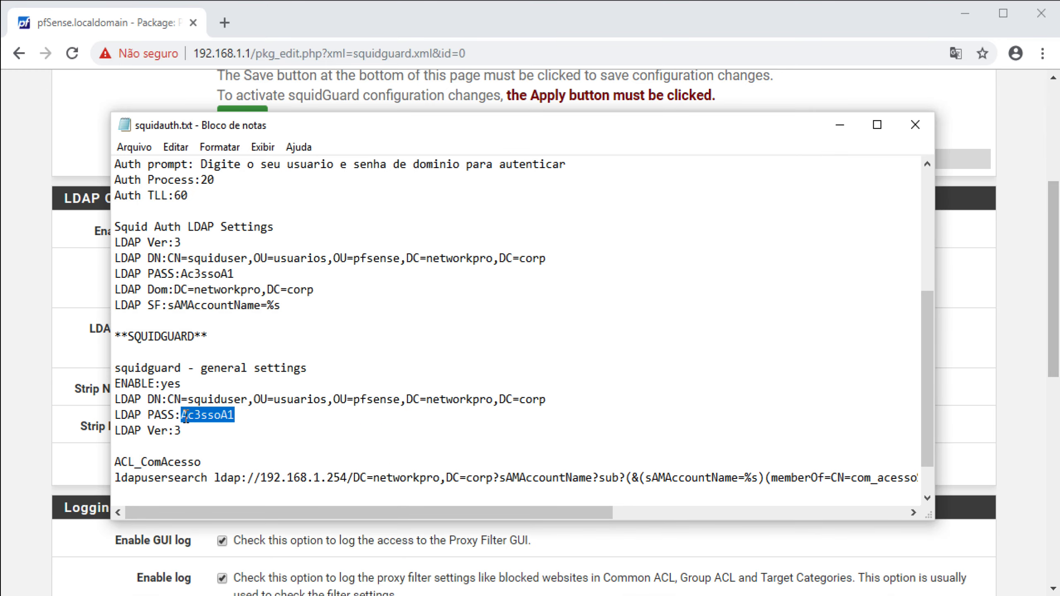
{"action": "right_click", "coordinate": [185, 417]}
{"action": "left_click", "coordinate": [231, 477]}
{"action": "key", "text": "alt+Tab"}
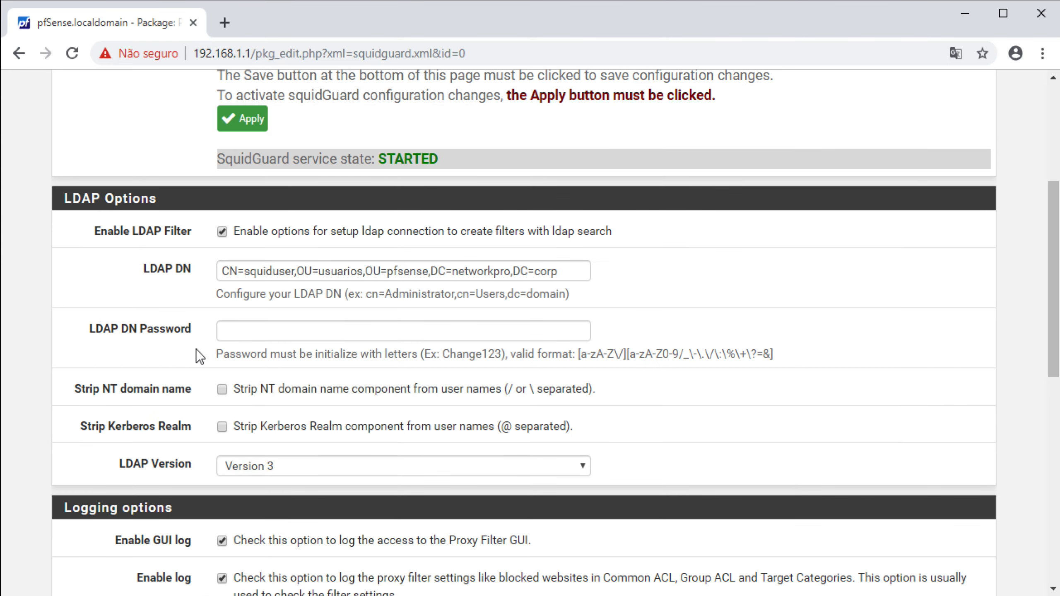
{"action": "left_click", "coordinate": [244, 332]}
{"action": "right_click", "coordinate": [249, 330]}
{"action": "left_click", "coordinate": [299, 495]}
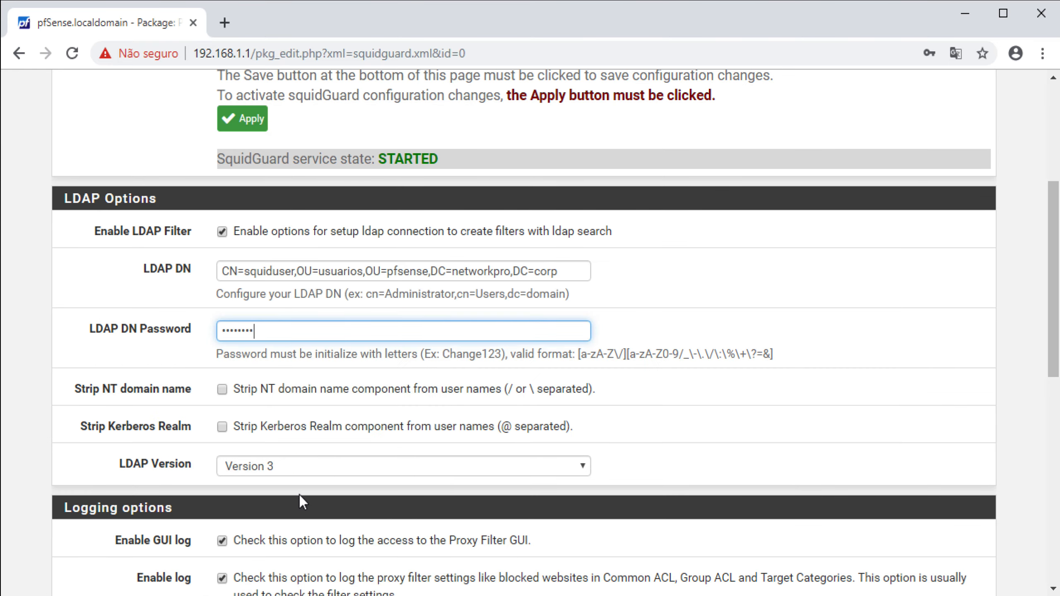
{"action": "scroll", "coordinate": [293, 491], "scroll_direction": "down", "scroll_amount": 5}
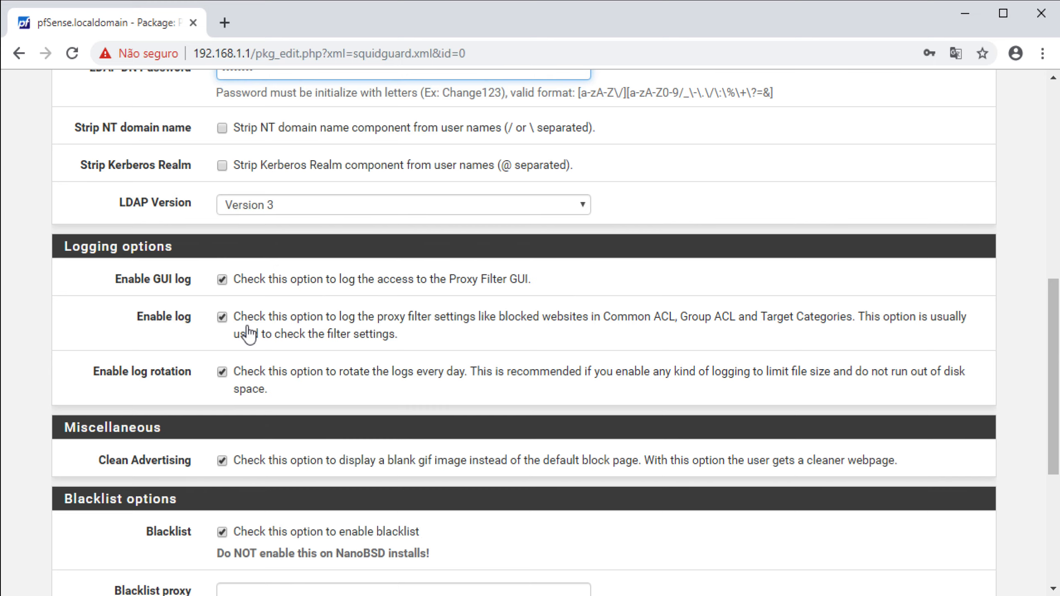
{"action": "scroll", "coordinate": [251, 332], "scroll_direction": "down", "scroll_amount": 6}
{"action": "left_click", "coordinate": [240, 503]}
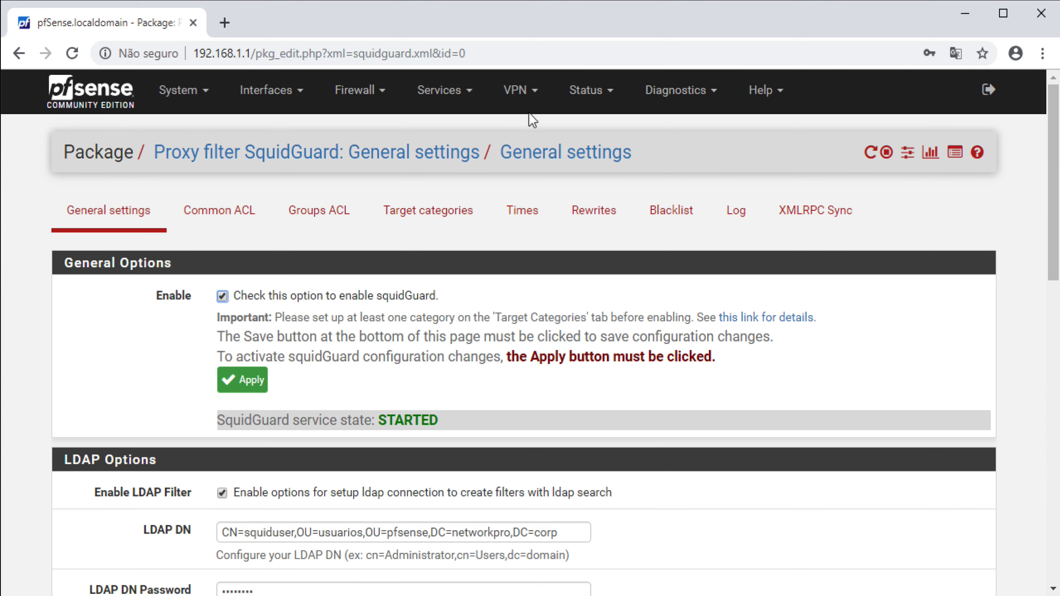
Start a new Groups ACL rule named ACL_ComAcesso, copied from the squidauth.txt notes
{"action": "left_click", "coordinate": [297, 209]}
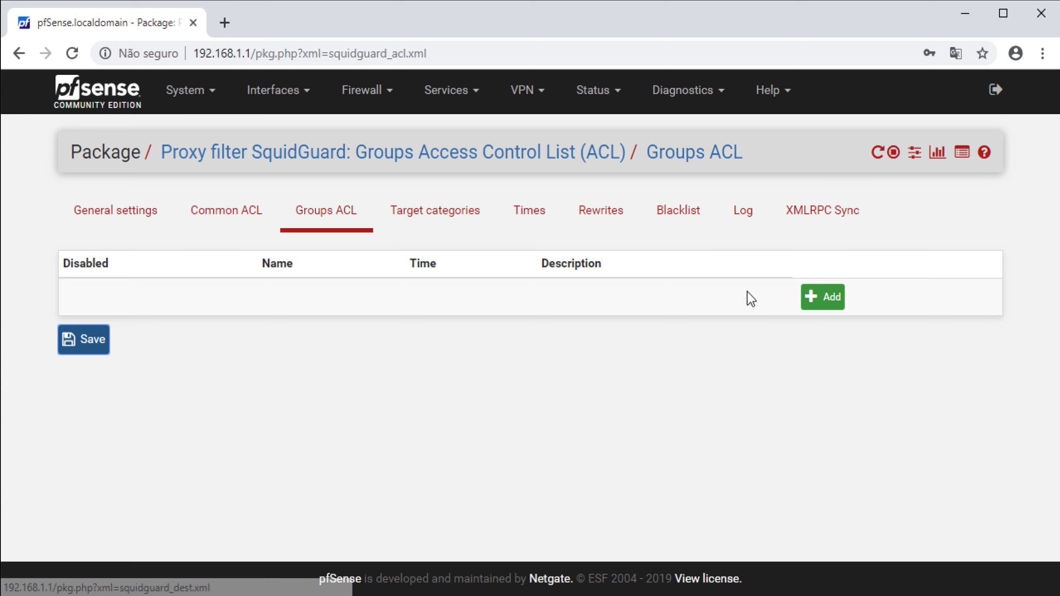
{"action": "left_click", "coordinate": [814, 297]}
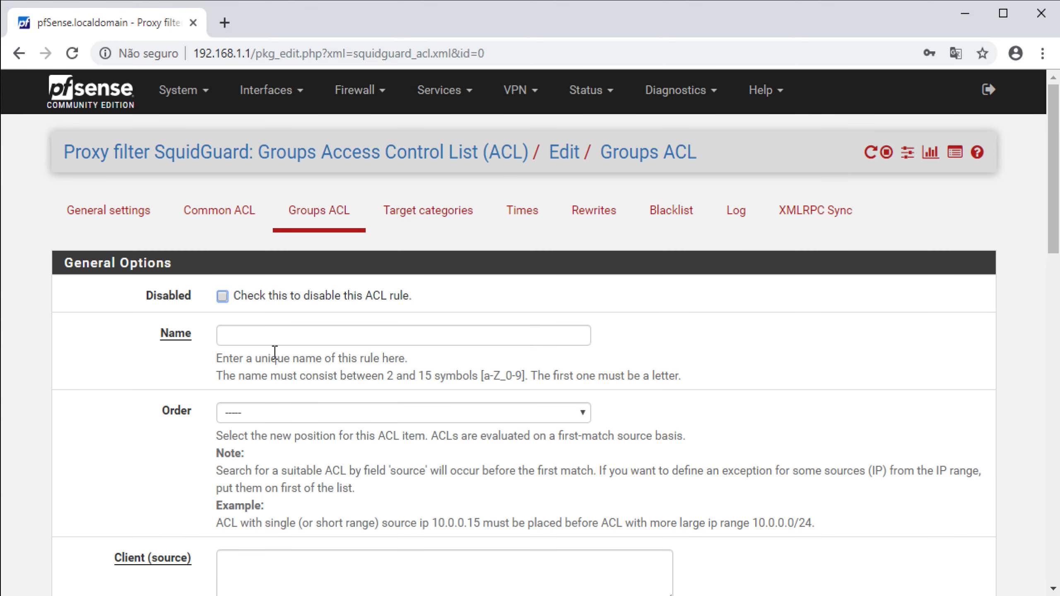
{"action": "left_click", "coordinate": [229, 332]}
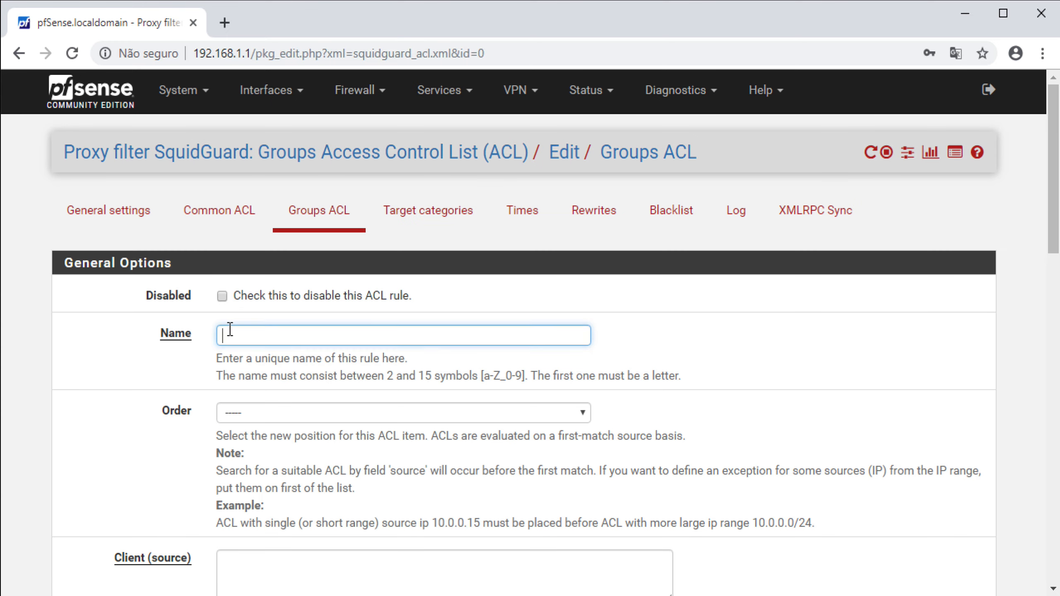
{"action": "key", "text": "alt+Tab"}
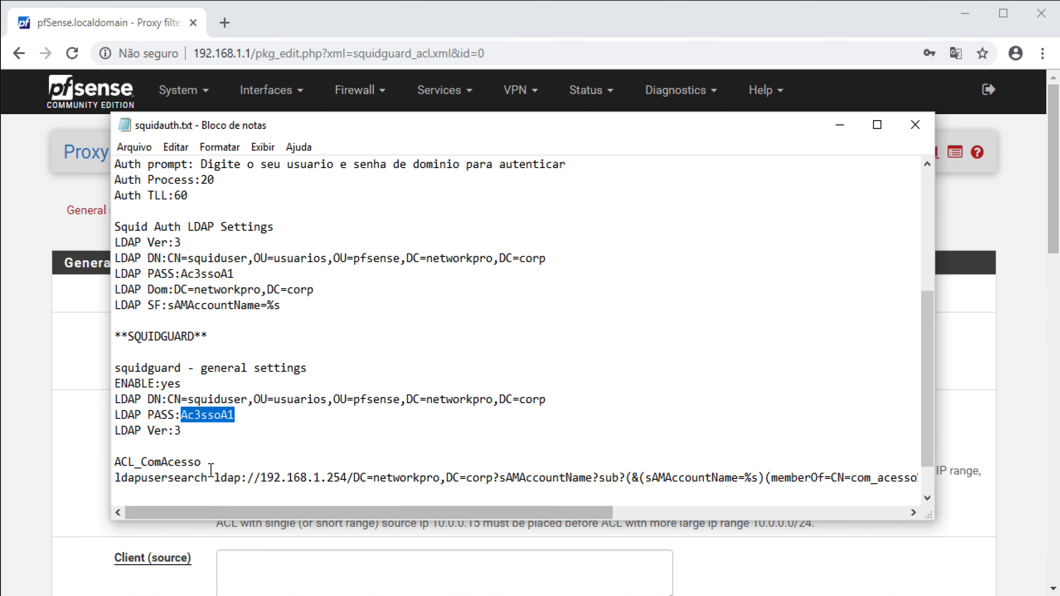
{"action": "double_click", "coordinate": [180, 461]}
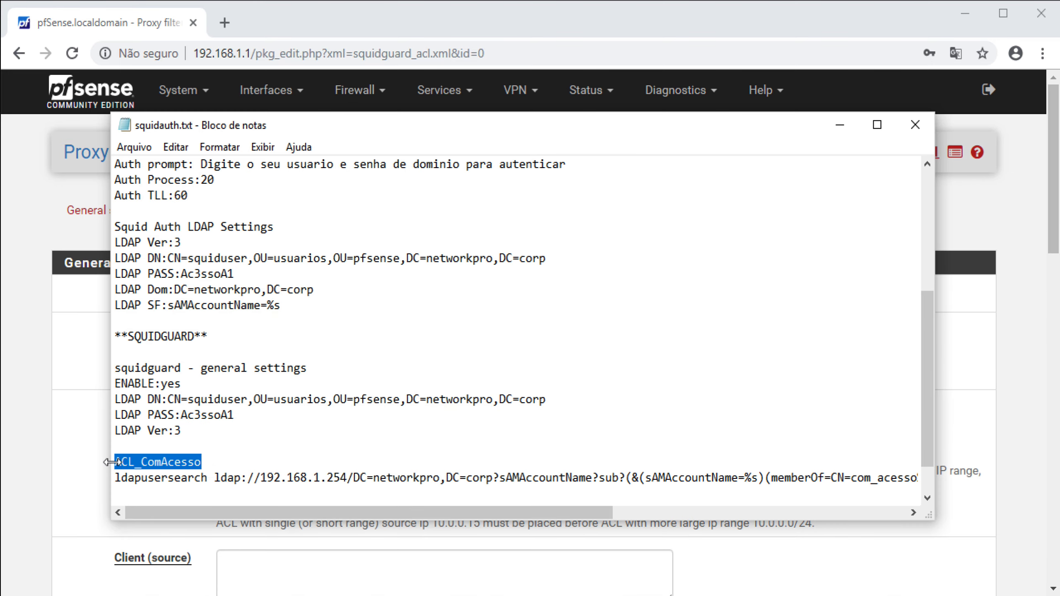
{"action": "key", "text": "alt+Tab"}
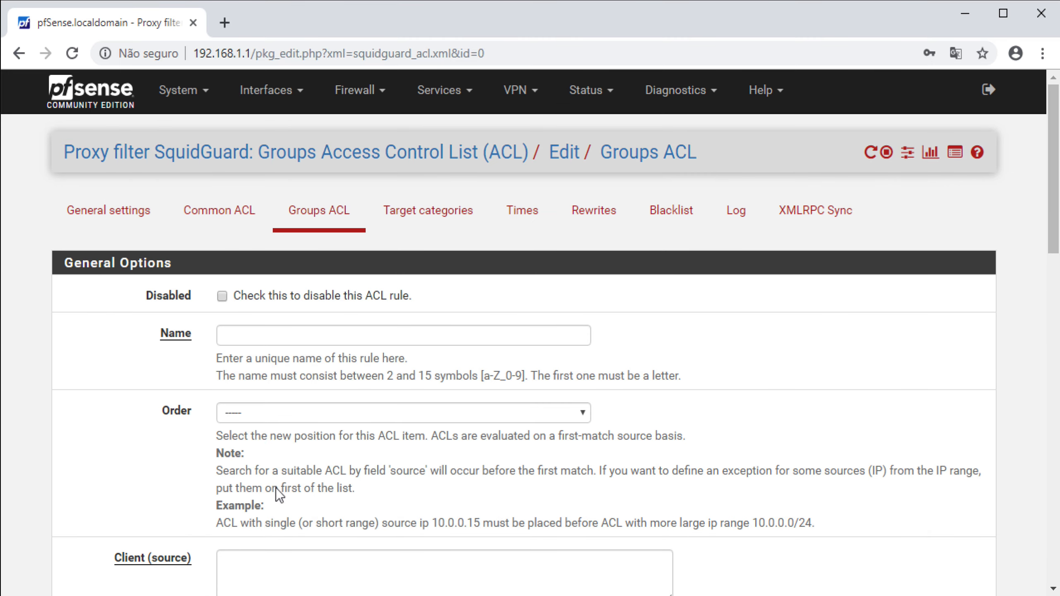
{"action": "left_click", "coordinate": [271, 335]}
{"action": "key", "text": "ctrl+v"}
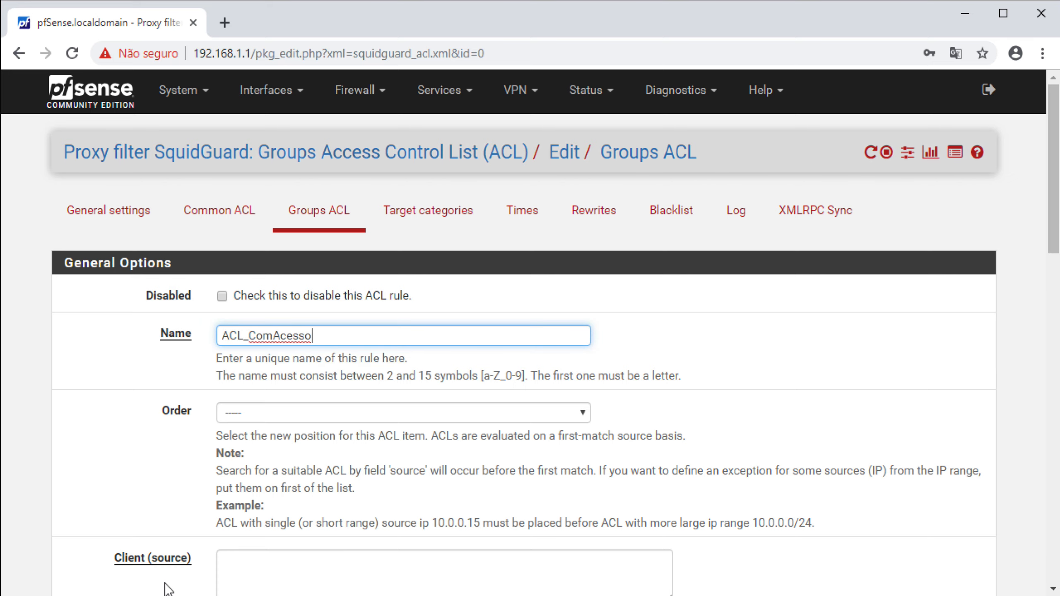
Set the rule's client source to the ACL_ComAcesso ldapusersearch filter, trimming the trailing empty line
{"action": "key", "text": "alt+Tab"}
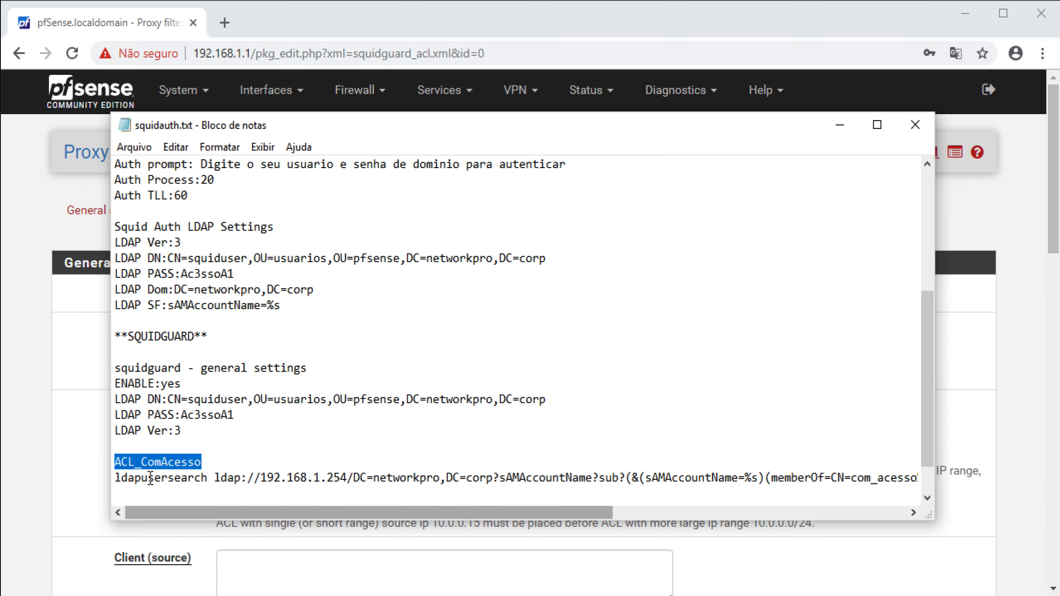
{"action": "left_click_drag", "start_coordinate": [114, 476], "coordinate": [157, 448]}
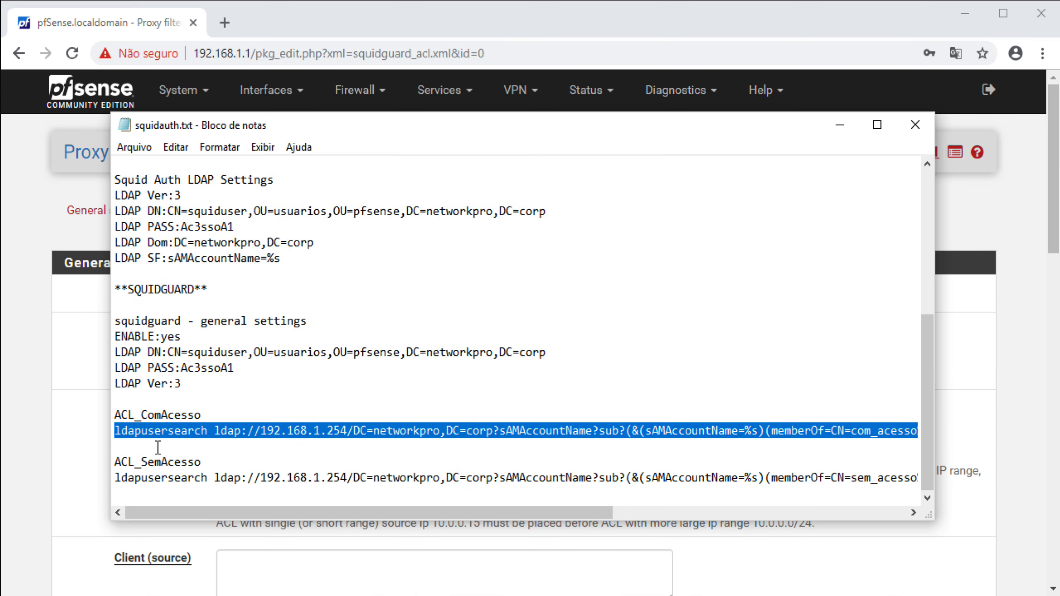
{"action": "key", "text": "alt+Tab"}
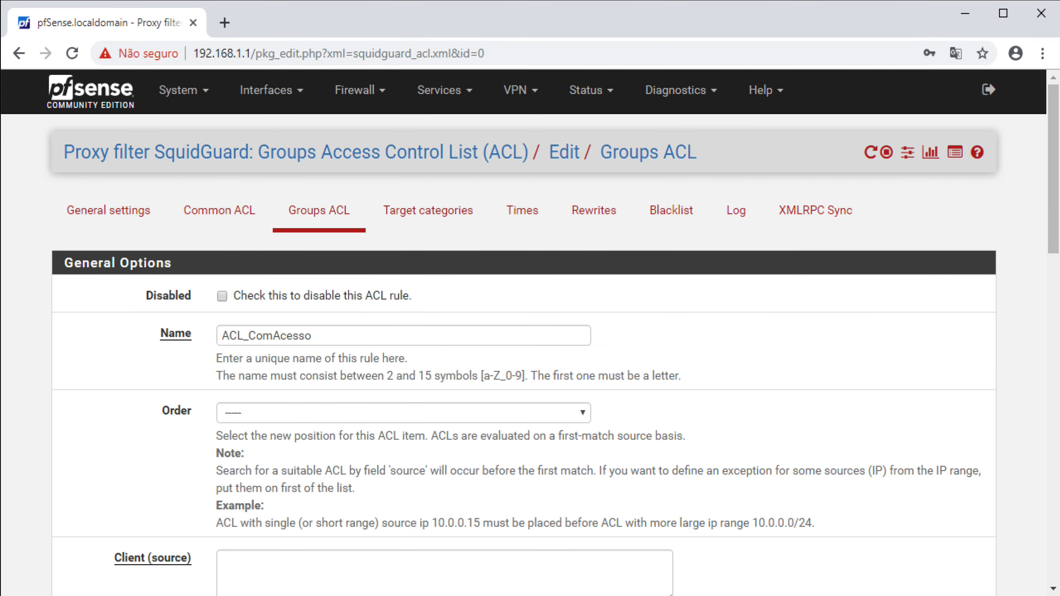
{"action": "left_click", "coordinate": [240, 565]}
{"action": "key", "text": "ctrl+v"}
{"action": "scroll", "coordinate": [152, 564], "scroll_direction": "down", "scroll_amount": 4}
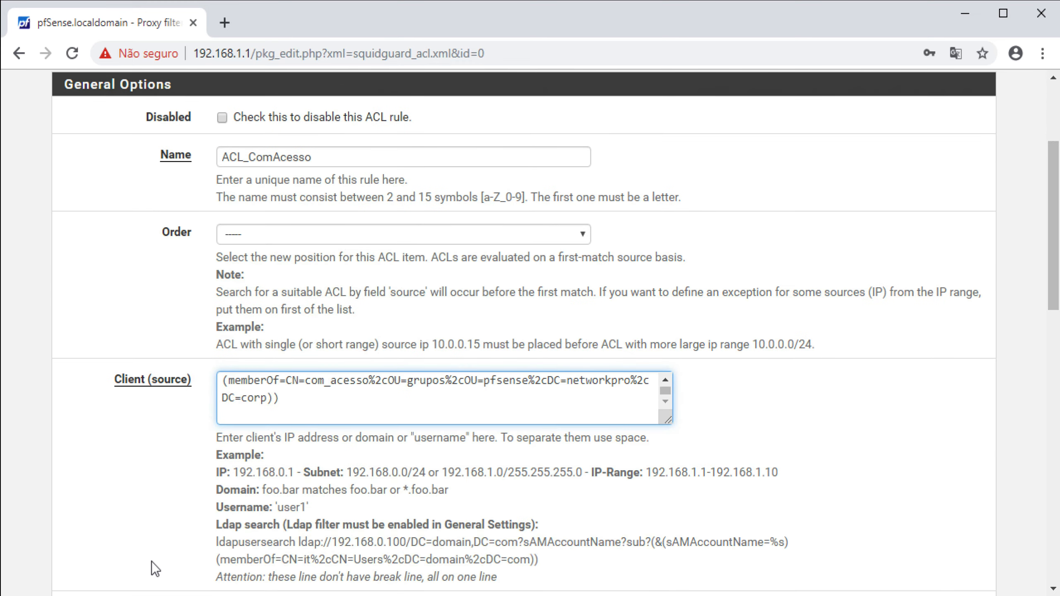
{"action": "key", "text": "BackSpace"}
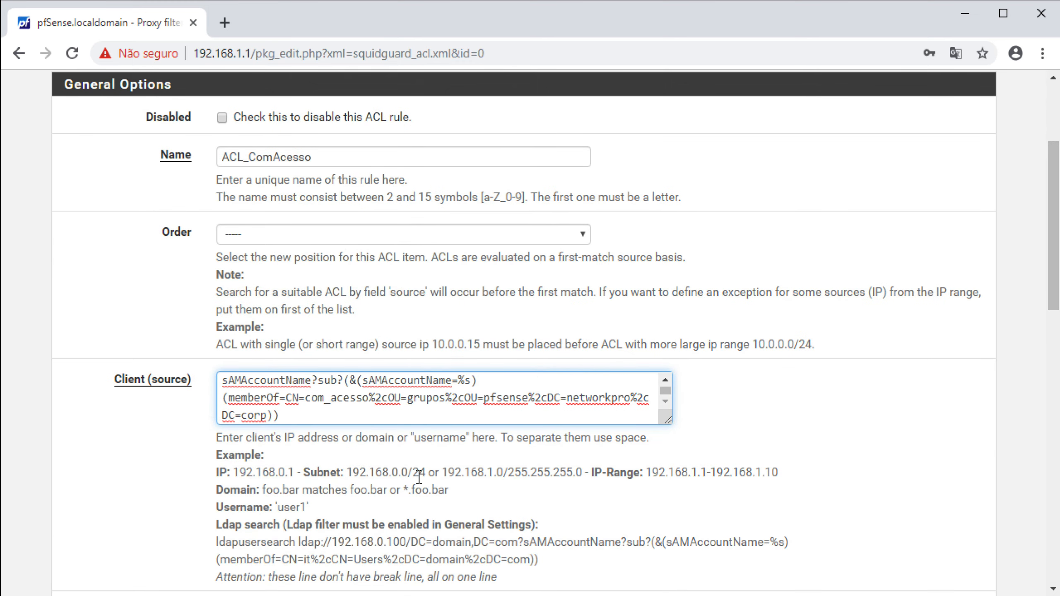
{"action": "scroll", "coordinate": [427, 421], "scroll_direction": "up", "scroll_amount": 1}
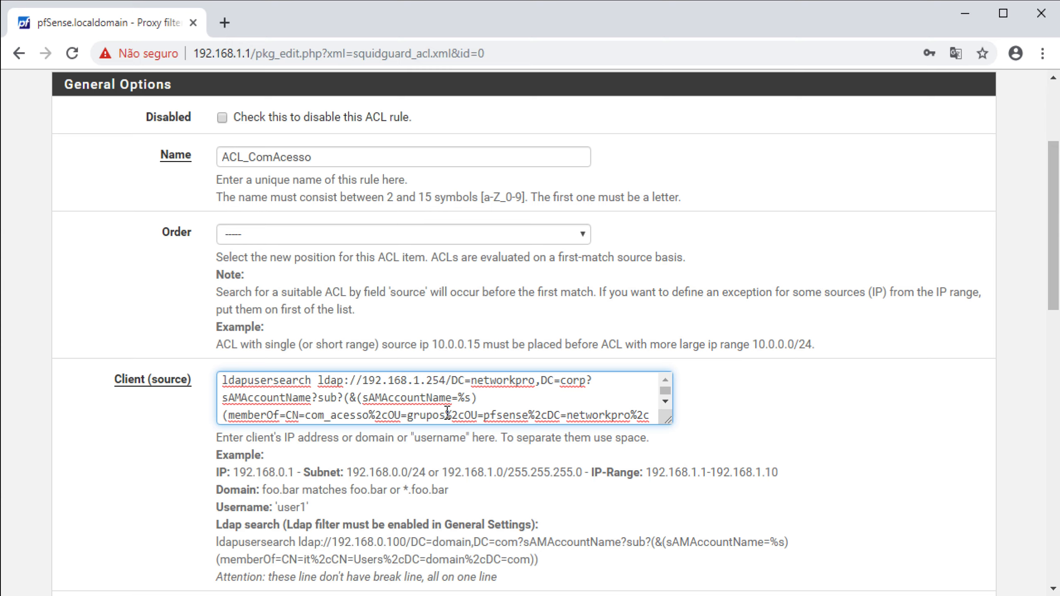
Turn on logging for ACL_ComAcesso and save the rule
{"action": "scroll", "coordinate": [539, 397], "scroll_direction": "down", "scroll_amount": 1}
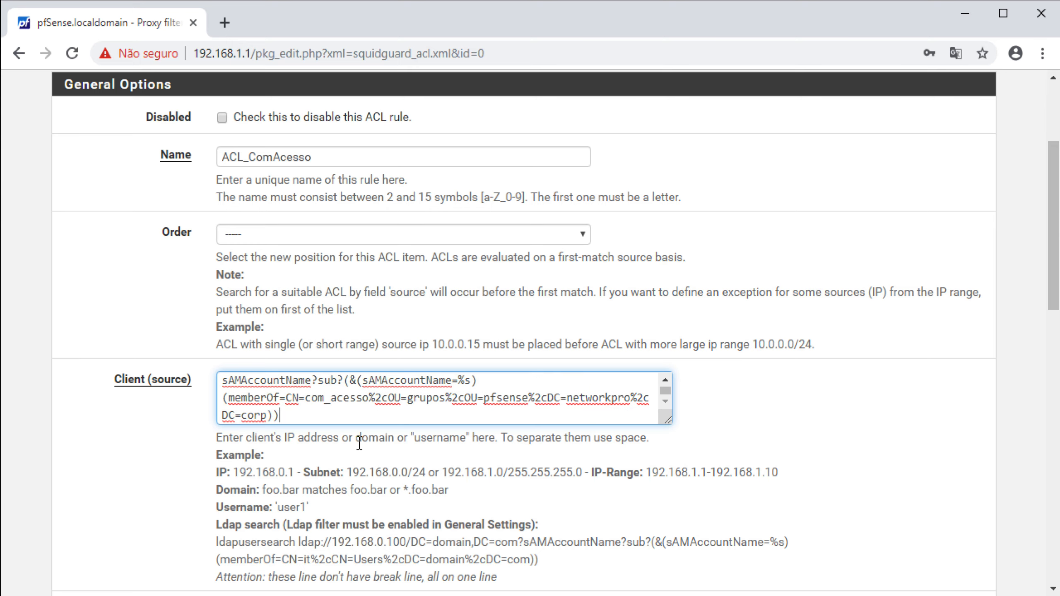
{"action": "scroll", "coordinate": [352, 447], "scroll_direction": "down", "scroll_amount": 3}
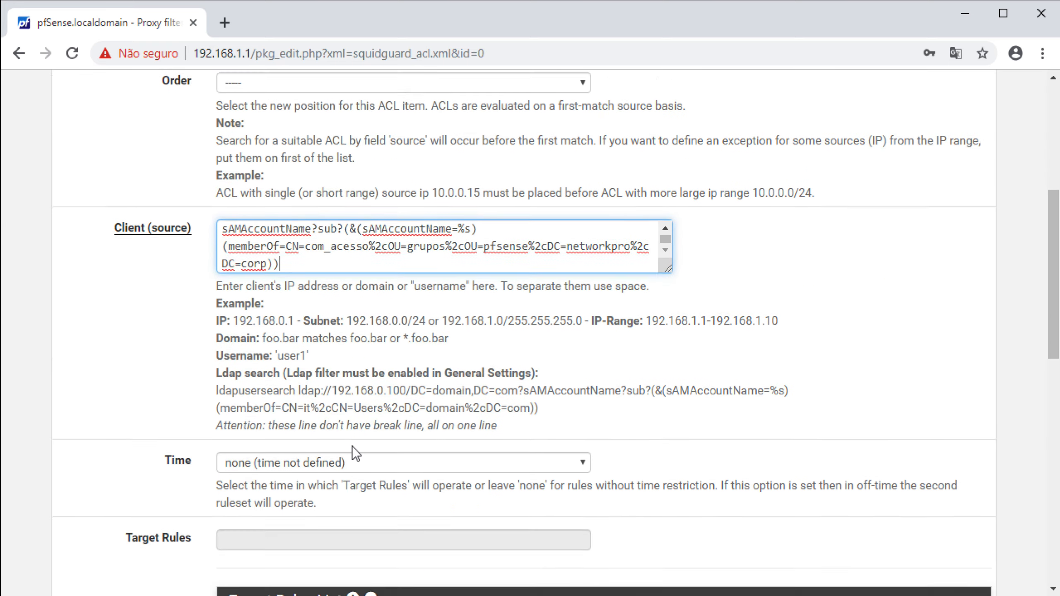
{"action": "scroll", "coordinate": [352, 447], "scroll_direction": "down", "scroll_amount": 4}
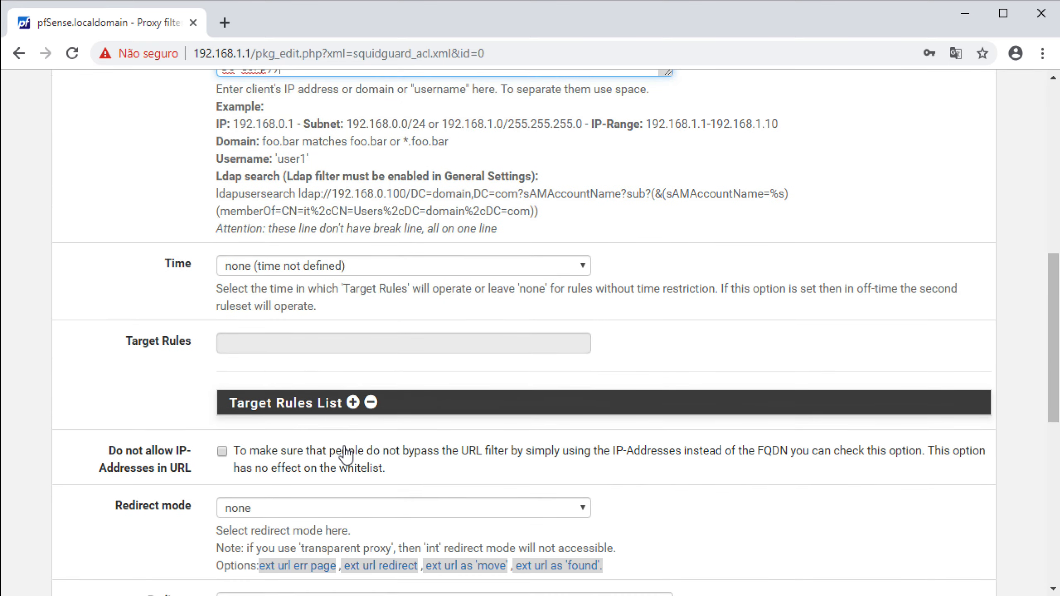
{"action": "scroll", "coordinate": [343, 448], "scroll_direction": "up", "scroll_amount": 8}
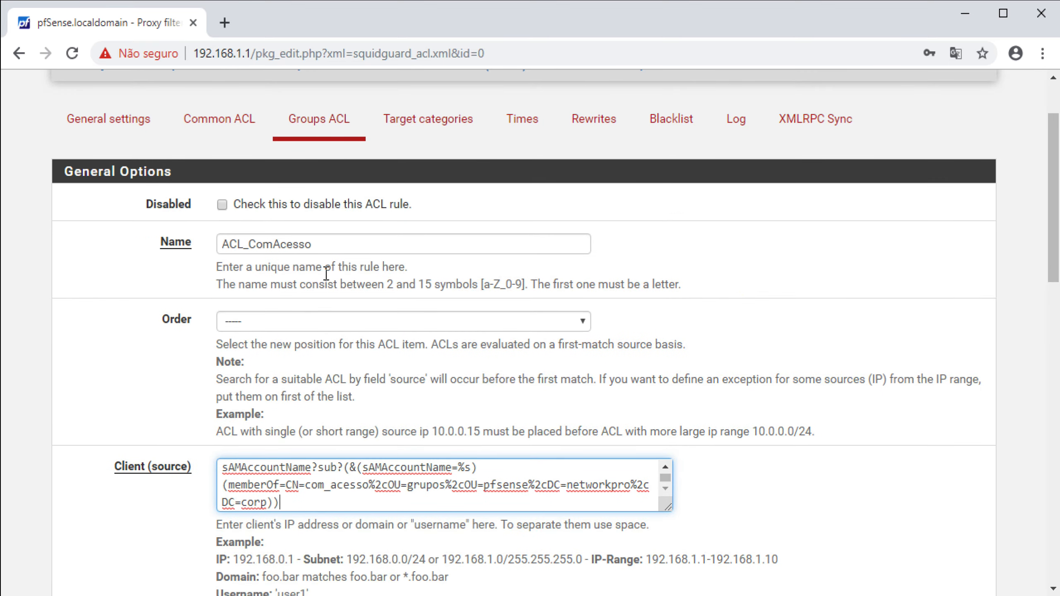
{"action": "scroll", "coordinate": [318, 482], "scroll_direction": "down", "scroll_amount": 3}
{"action": "scroll", "coordinate": [317, 485], "scroll_direction": "down", "scroll_amount": 13}
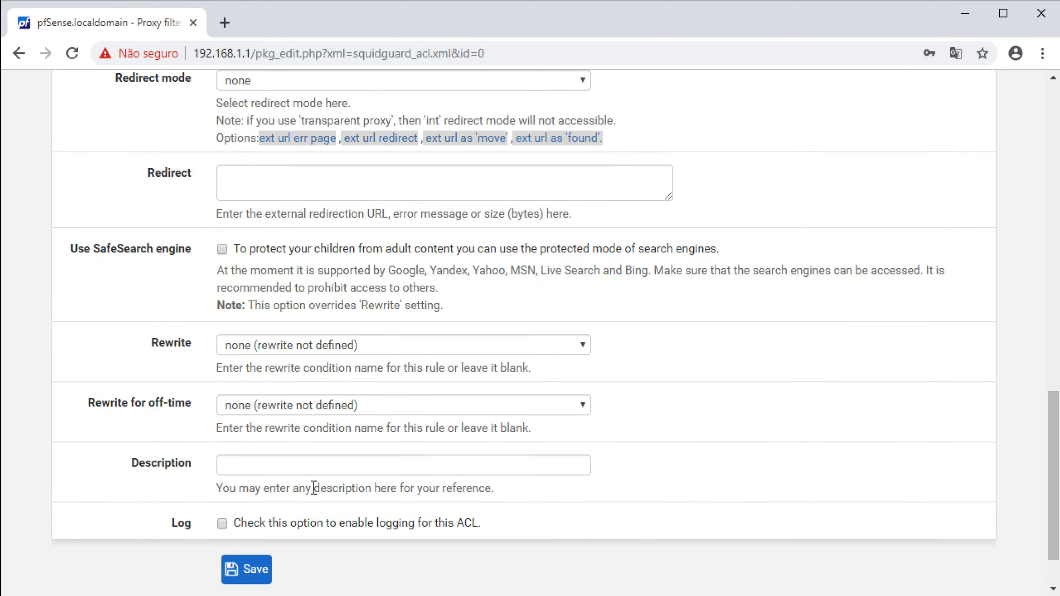
{"action": "left_click", "coordinate": [222, 457]}
{"action": "left_click", "coordinate": [240, 502]}
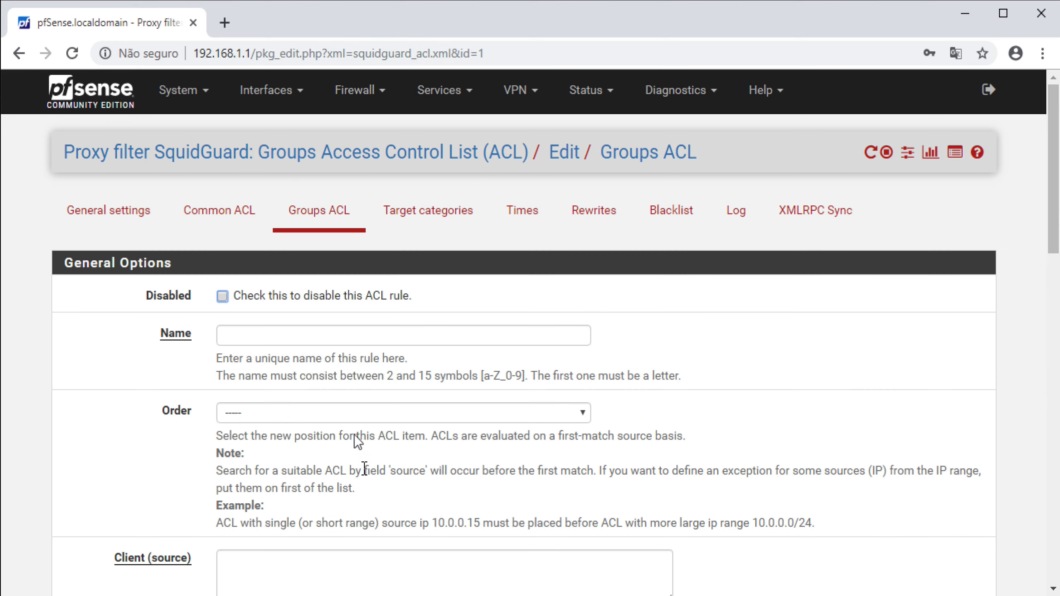
Name the new group rule ACL_SemAcesso, copied from the notes file
{"action": "key", "text": "alt+Tab"}
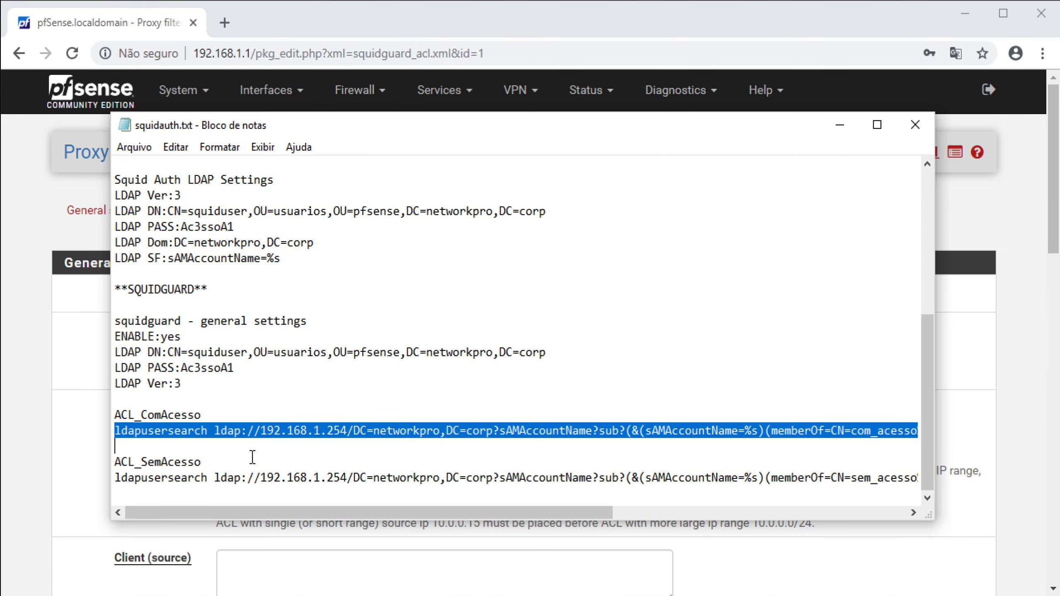
{"action": "left_click_drag", "start_coordinate": [207, 462], "coordinate": [115, 460]}
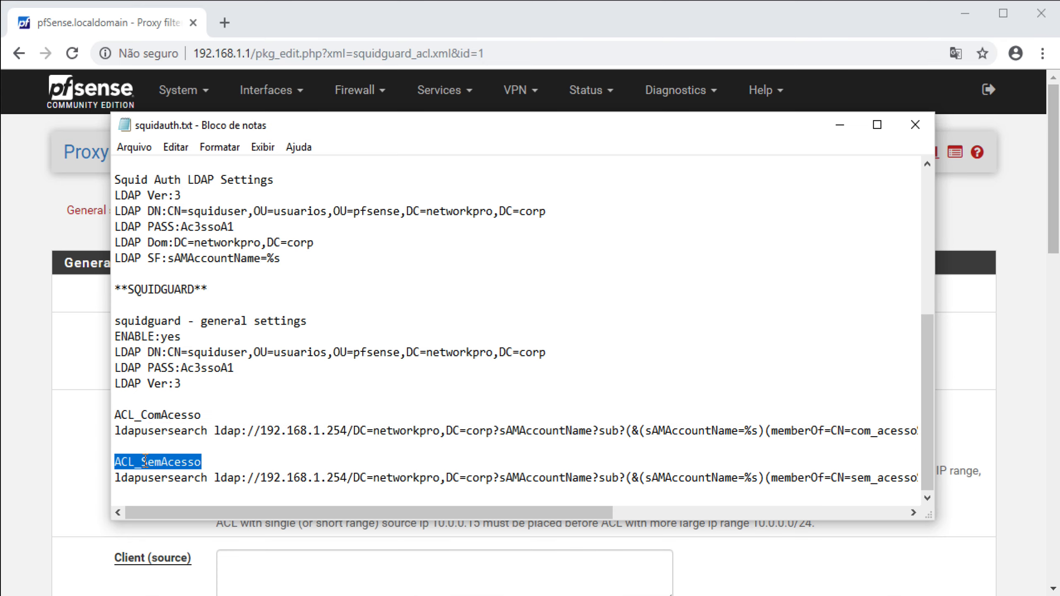
{"action": "right_click", "coordinate": [145, 461]}
{"action": "left_click", "coordinate": [195, 517]}
{"action": "left_click", "coordinate": [76, 496]}
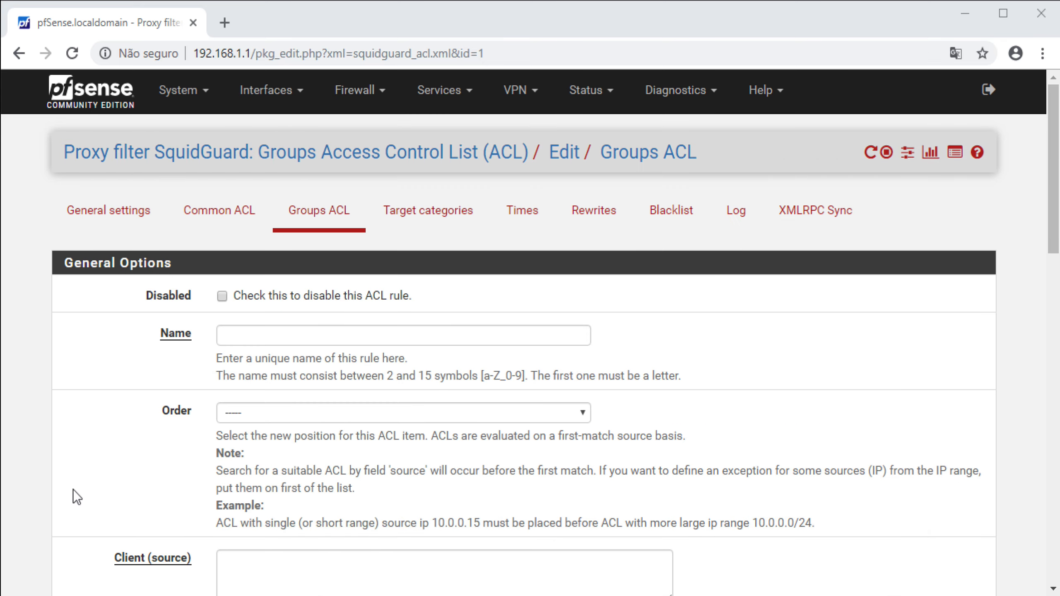
{"action": "key", "text": "ctrl+v"}
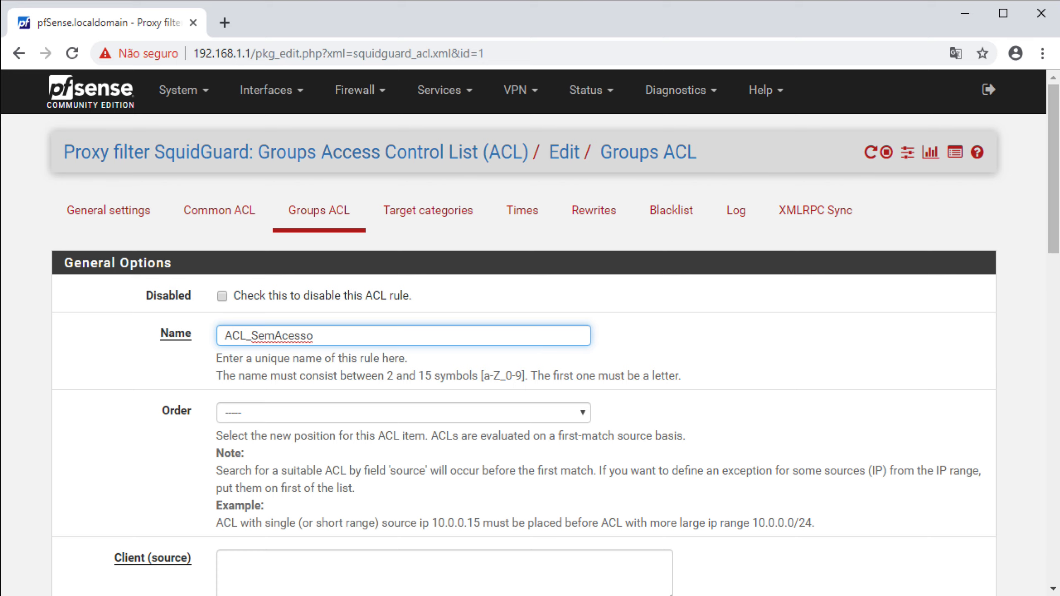
Set the client source to the sem_acesso LDAP search line and expand the target categories
{"action": "key", "text": "alt+Tab"}
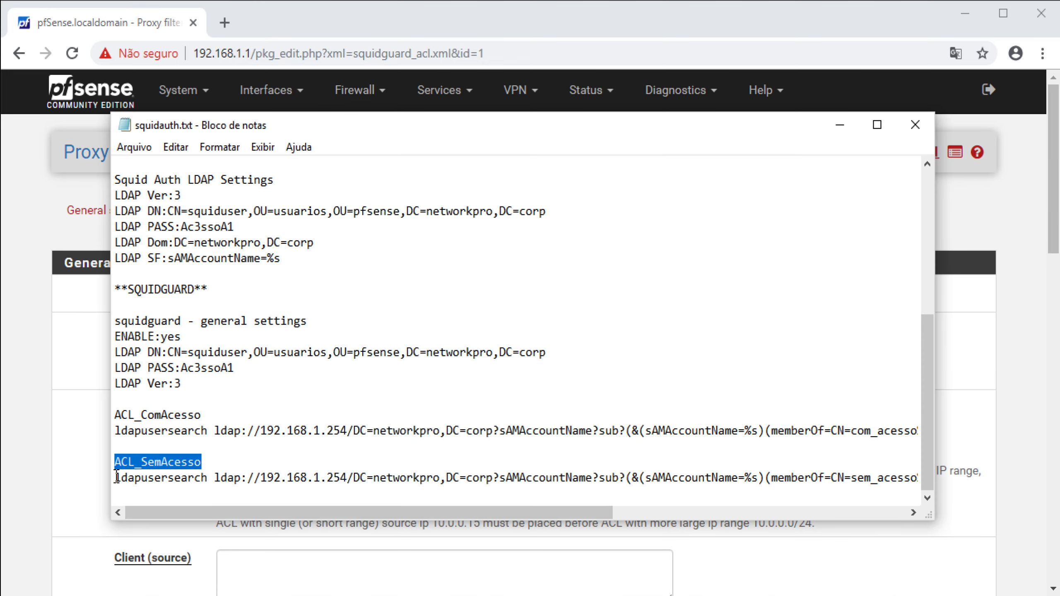
{"action": "left_click_drag", "start_coordinate": [115, 477], "coordinate": [115, 497]}
{"action": "left_click", "coordinate": [62, 536]}
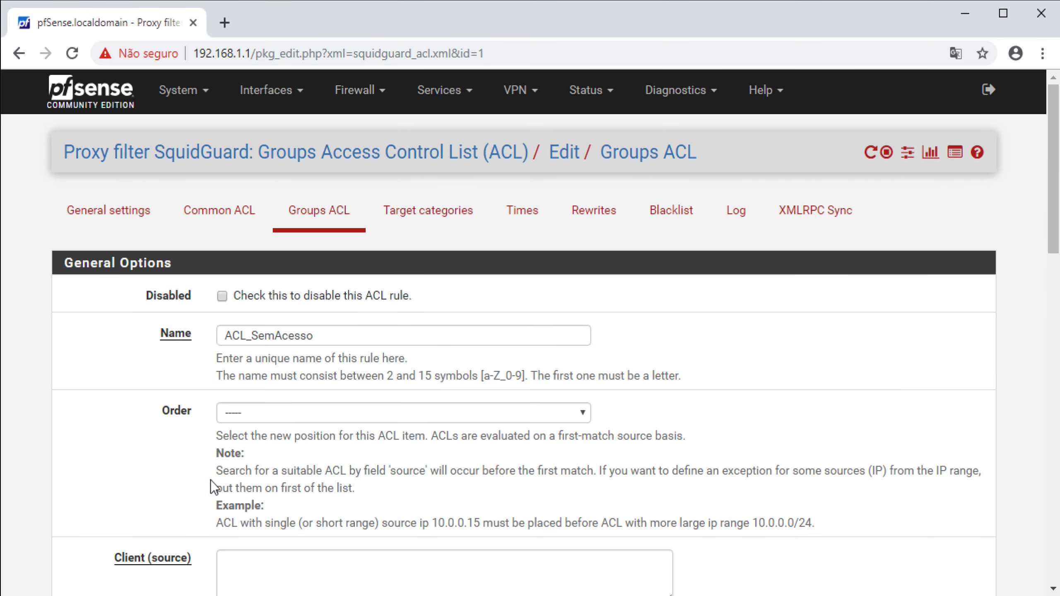
{"action": "key", "text": "ctrl+v"}
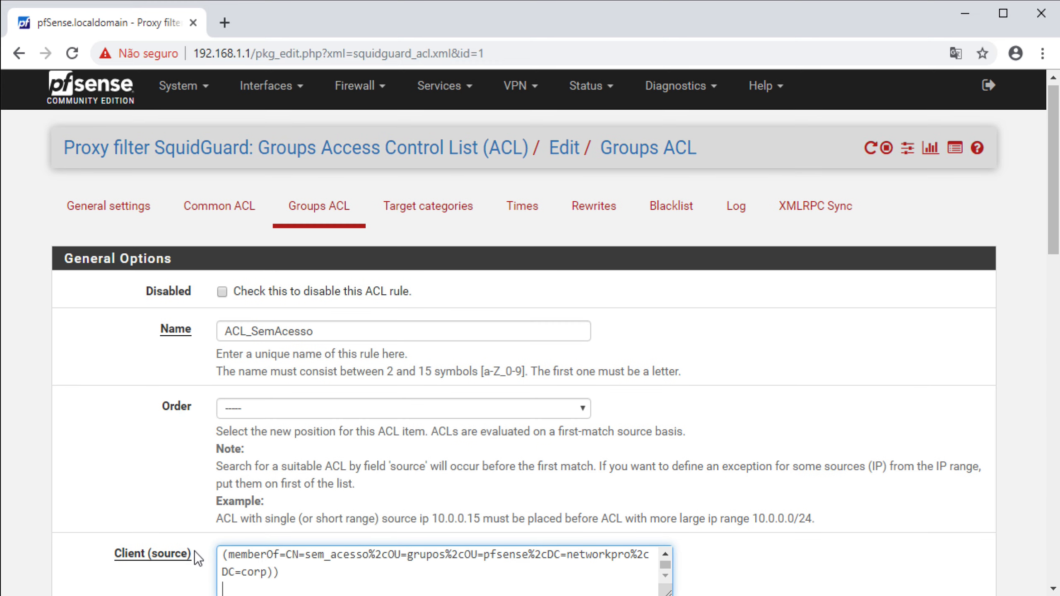
{"action": "scroll", "coordinate": [194, 552], "scroll_direction": "down", "scroll_amount": 4}
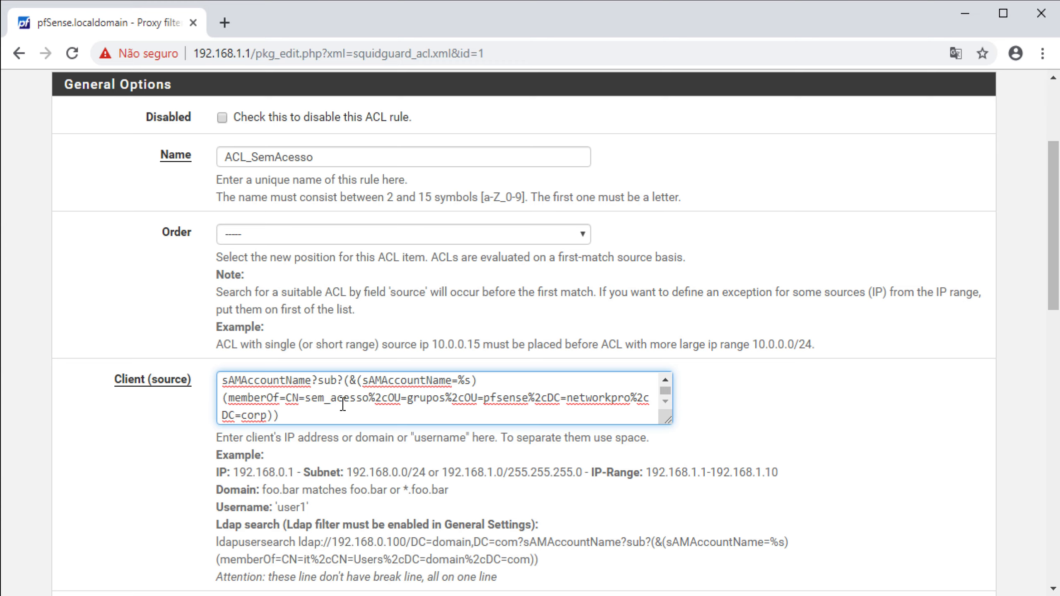
{"action": "scroll", "coordinate": [380, 459], "scroll_direction": "down", "scroll_amount": 8}
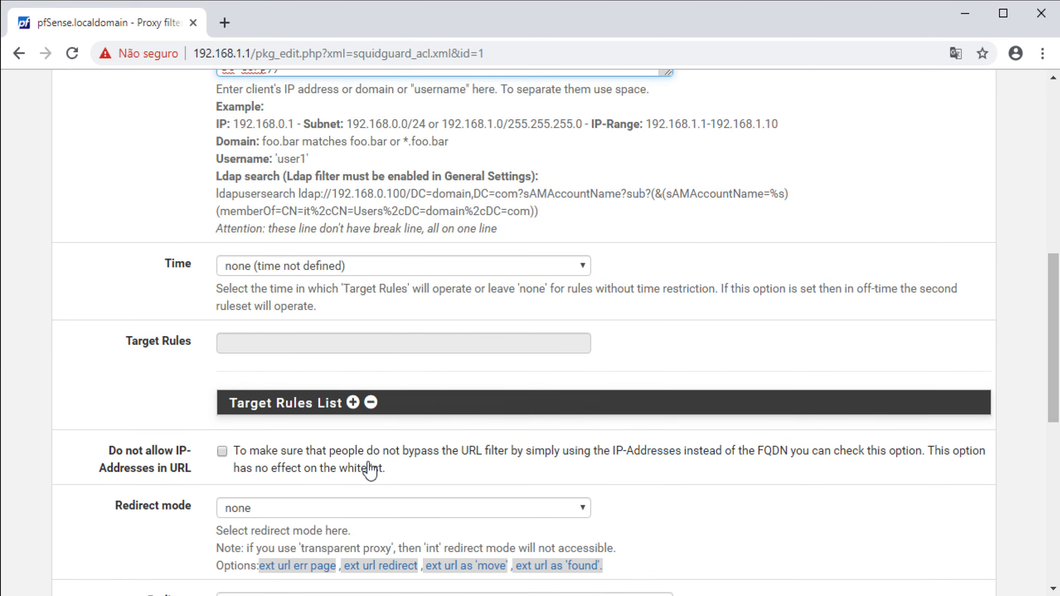
{"action": "left_click", "coordinate": [353, 403]}
Deny access to the chat and downloads categories for ACL_SemAcesso
{"action": "scroll", "coordinate": [419, 447], "scroll_direction": "down", "scroll_amount": 4}
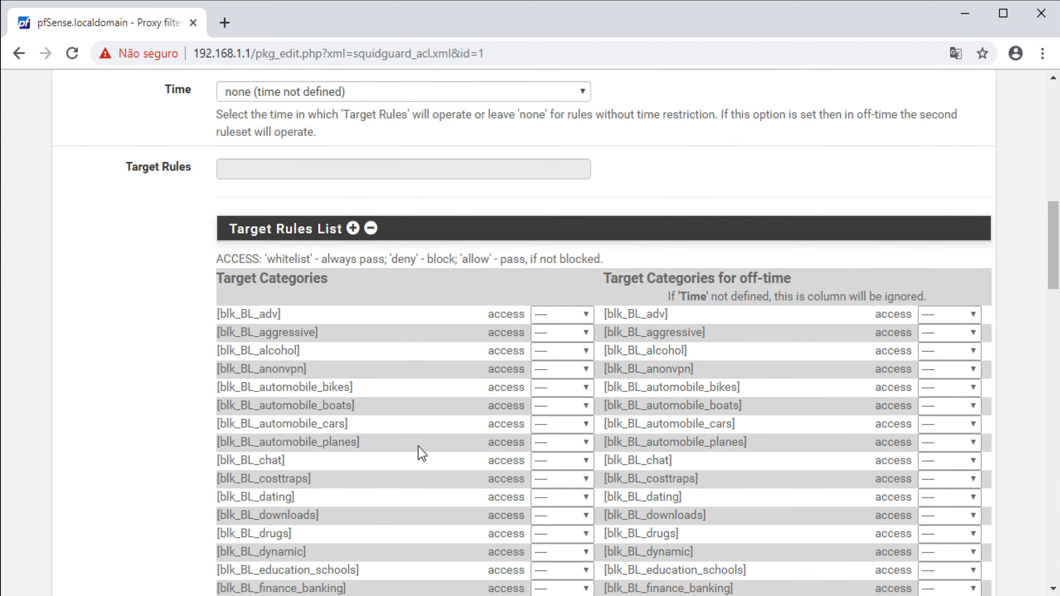
{"action": "scroll", "coordinate": [479, 407], "scroll_direction": "down", "scroll_amount": 4}
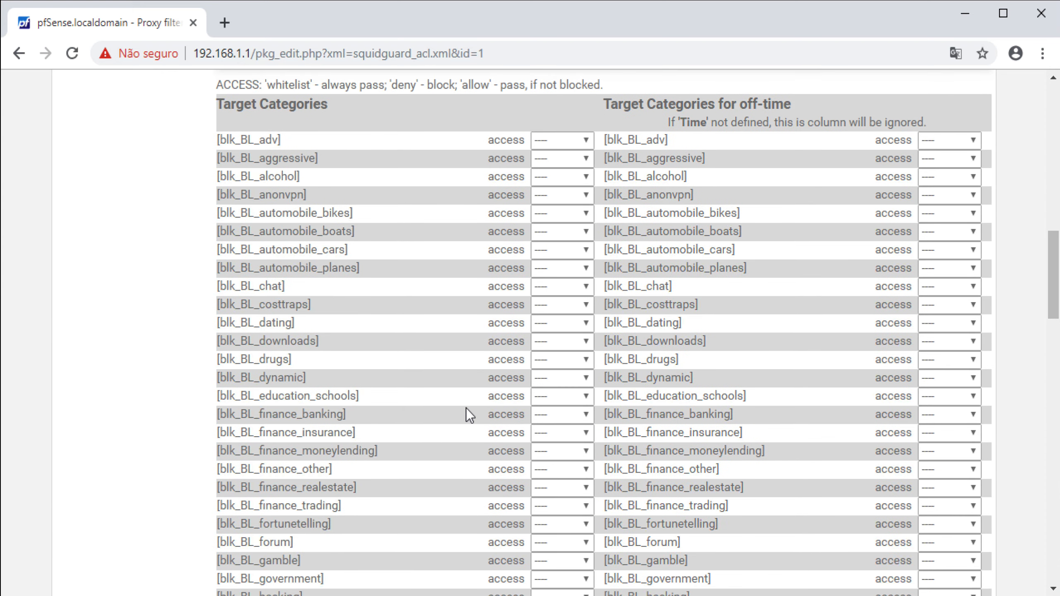
{"action": "left_click", "coordinate": [547, 286]}
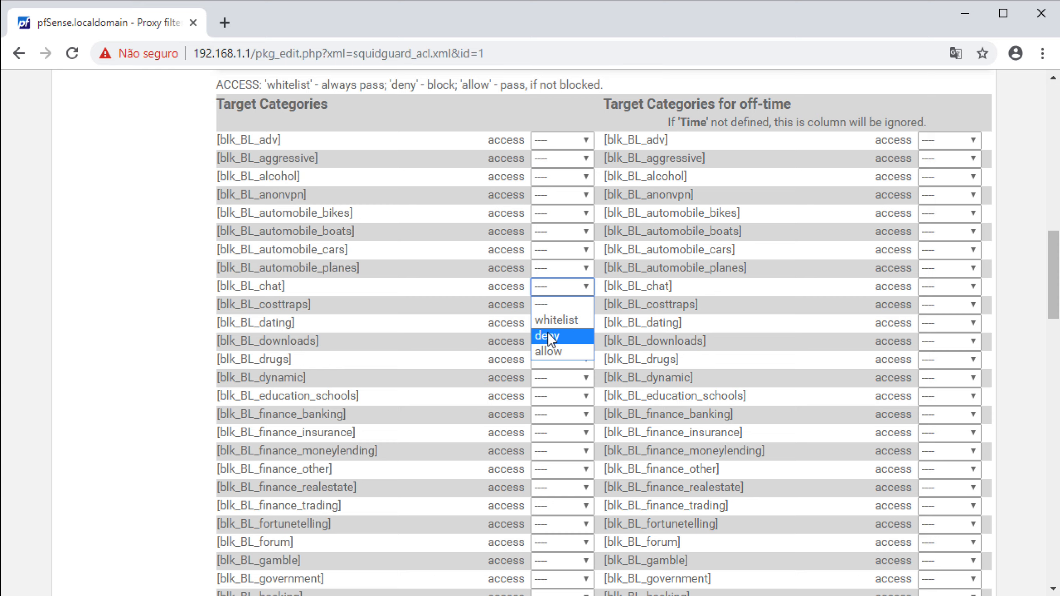
{"action": "left_click", "coordinate": [548, 334]}
{"action": "left_click", "coordinate": [552, 346]}
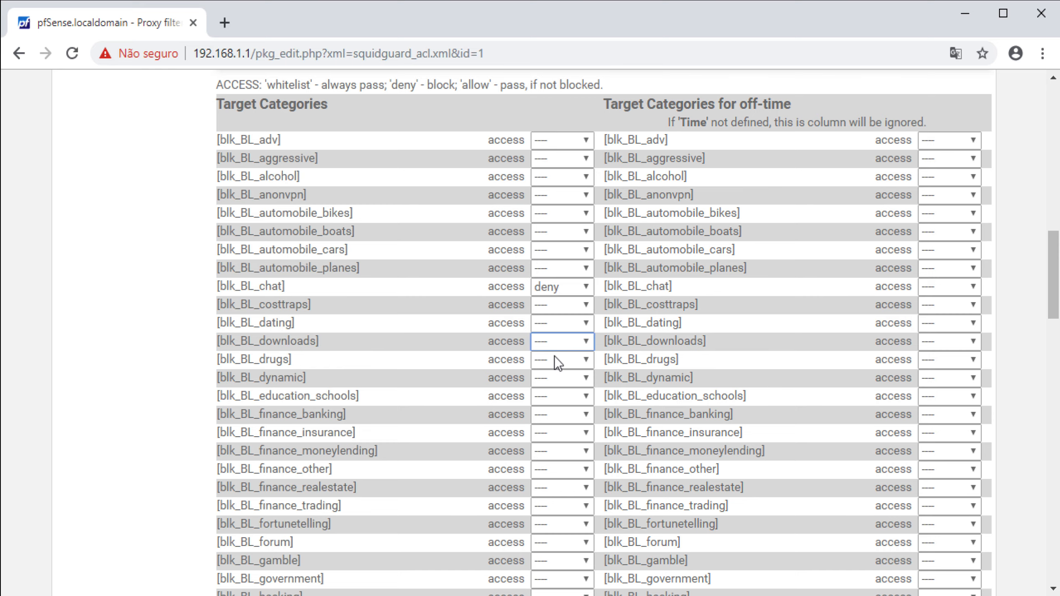
{"action": "left_click", "coordinate": [549, 390]}
{"action": "scroll", "coordinate": [513, 405], "scroll_direction": "down", "scroll_amount": 1}
{"action": "scroll", "coordinate": [509, 408], "scroll_direction": "down", "scroll_amount": 18}
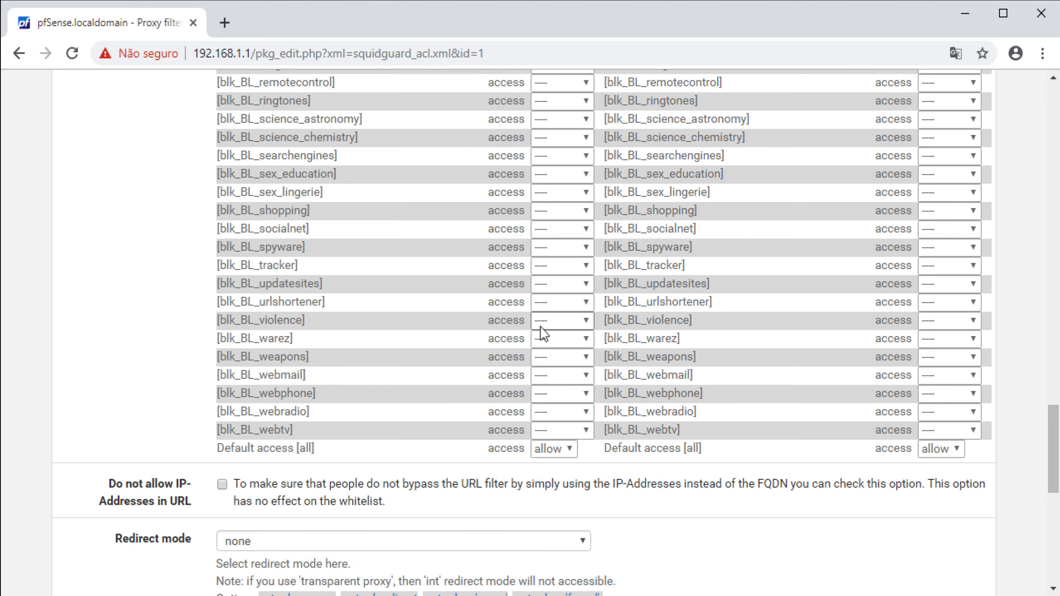
{"action": "scroll", "coordinate": [536, 259], "scroll_direction": "up", "scroll_amount": 2}
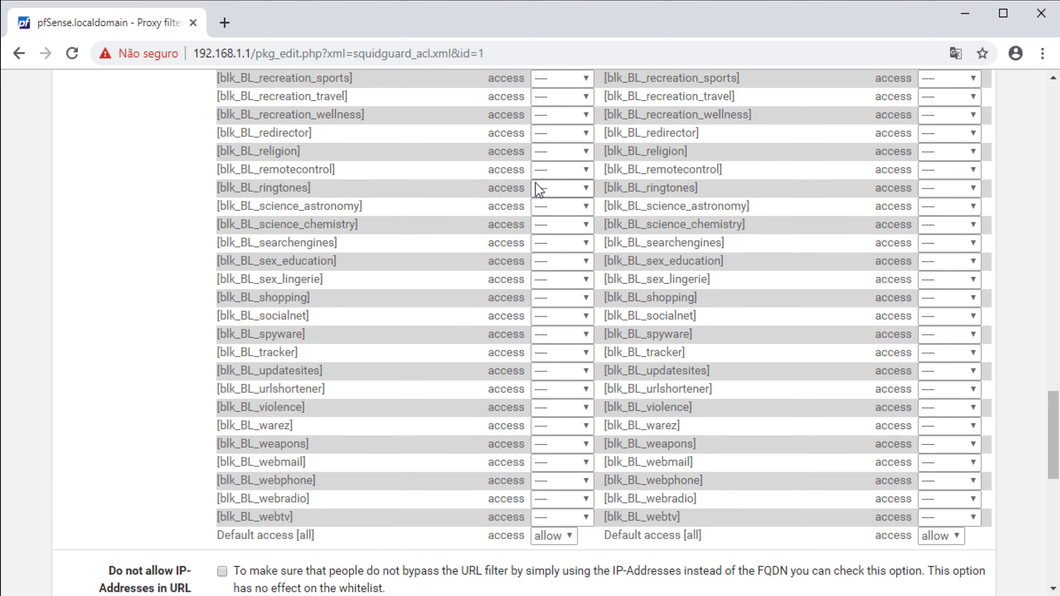
Deny the remotecontrol, tracker and socialnet categories too, then save ACL_SemAcesso
{"action": "left_click", "coordinate": [552, 174]}
{"action": "left_click", "coordinate": [550, 221]}
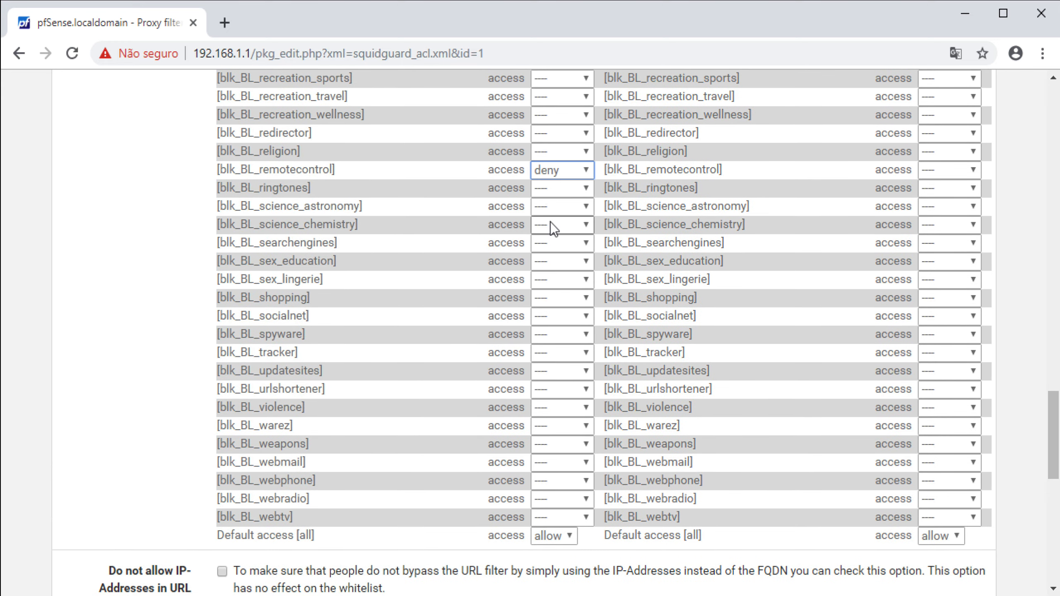
{"action": "left_click", "coordinate": [553, 357]}
{"action": "left_click", "coordinate": [550, 402]}
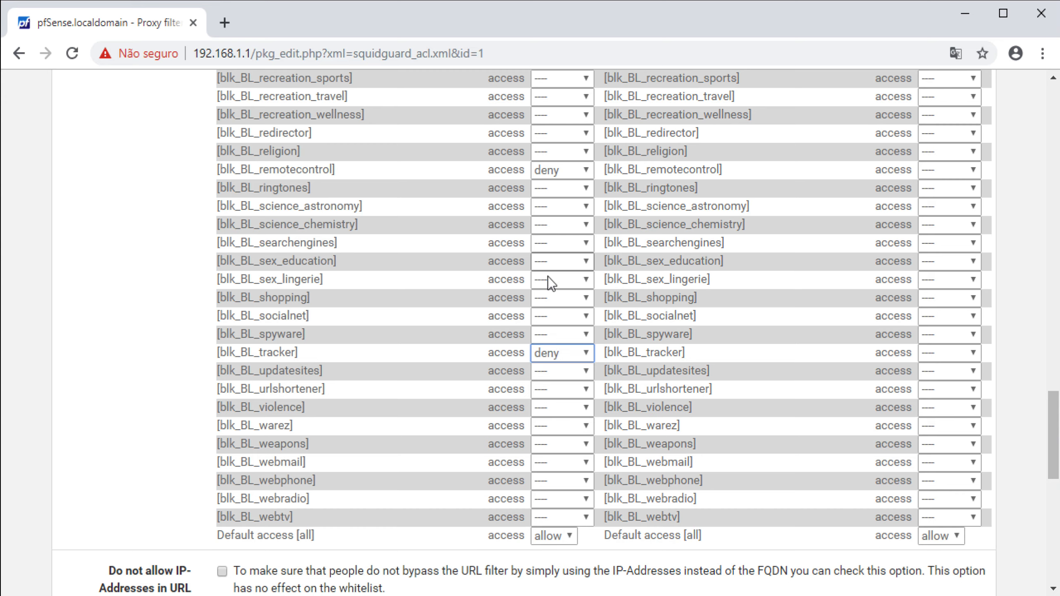
{"action": "left_click", "coordinate": [551, 317]}
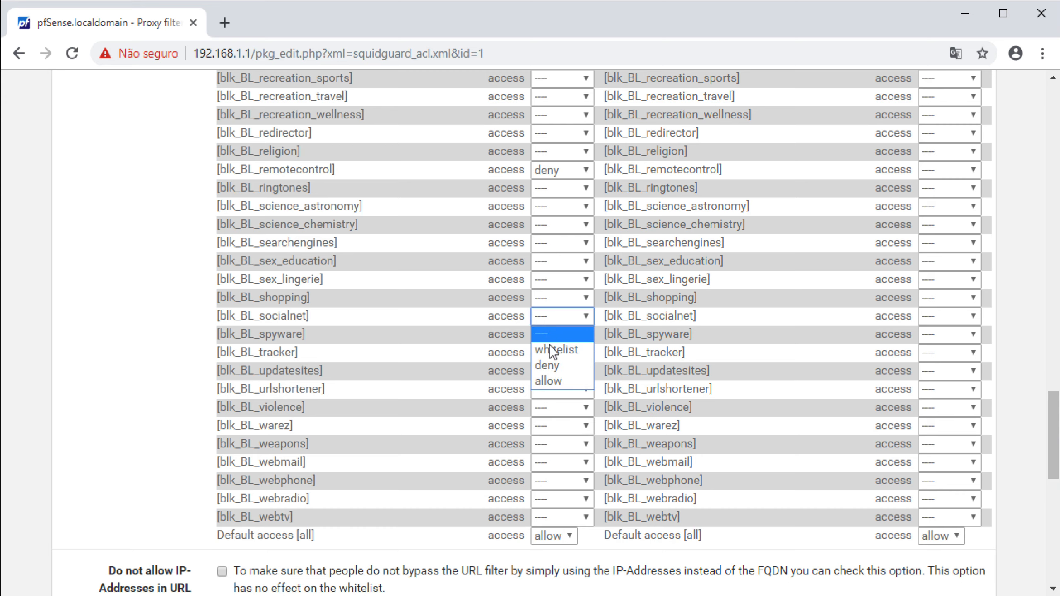
{"action": "left_click", "coordinate": [552, 364]}
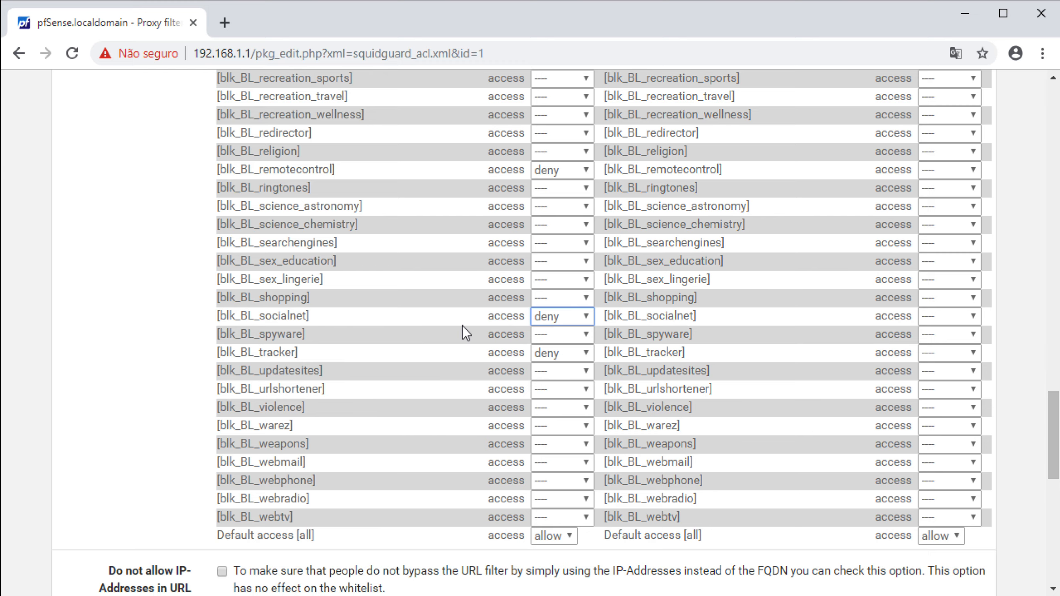
{"action": "scroll", "coordinate": [451, 395], "scroll_direction": "down", "scroll_amount": 10}
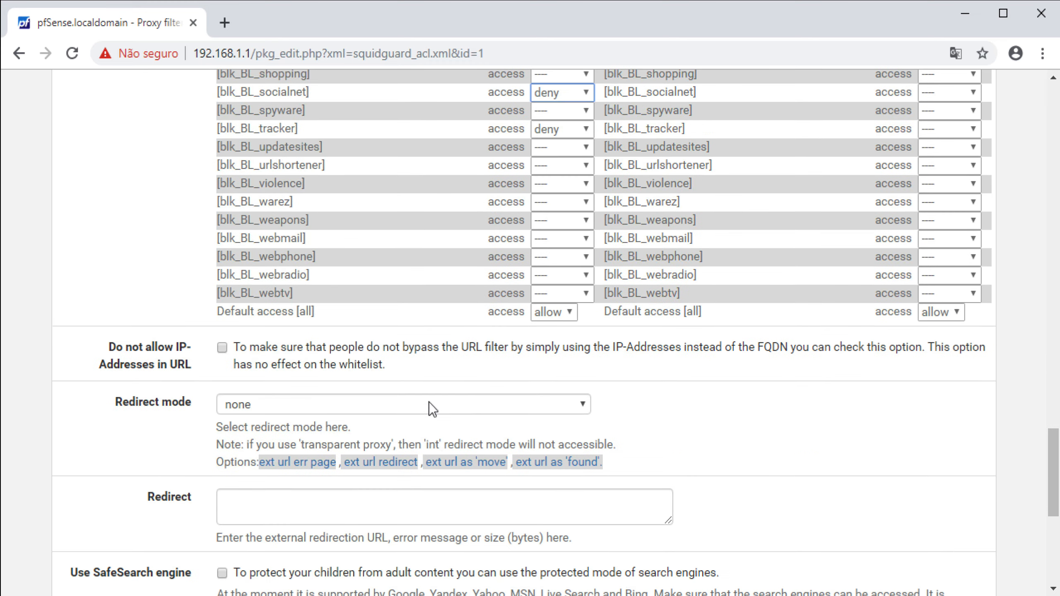
{"action": "scroll", "coordinate": [245, 389], "scroll_direction": "down", "scroll_amount": 4}
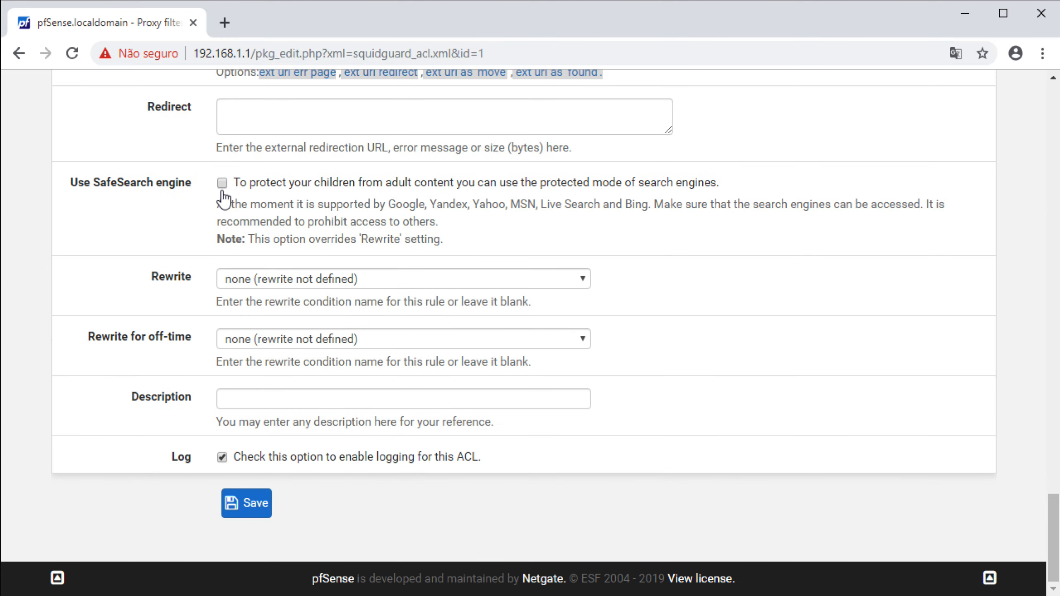
{"action": "left_click", "coordinate": [249, 505]}
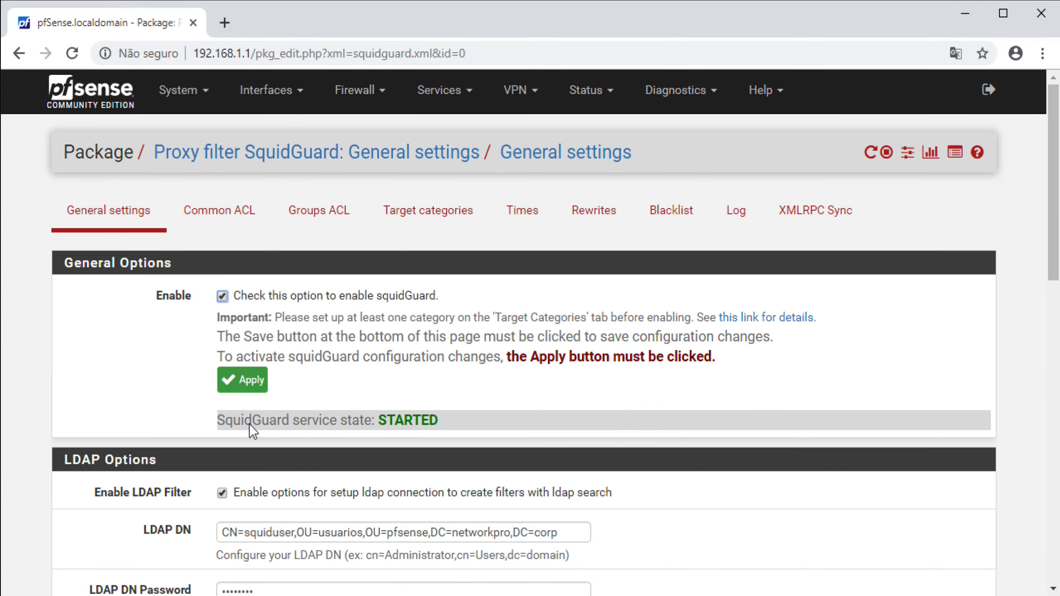
Save the SquidGuard general settings and start a new browser tab
{"action": "scroll", "coordinate": [133, 479], "scroll_direction": "down", "scroll_amount": 20}
{"action": "left_click", "coordinate": [247, 503]}
{"action": "left_click", "coordinate": [224, 22]}
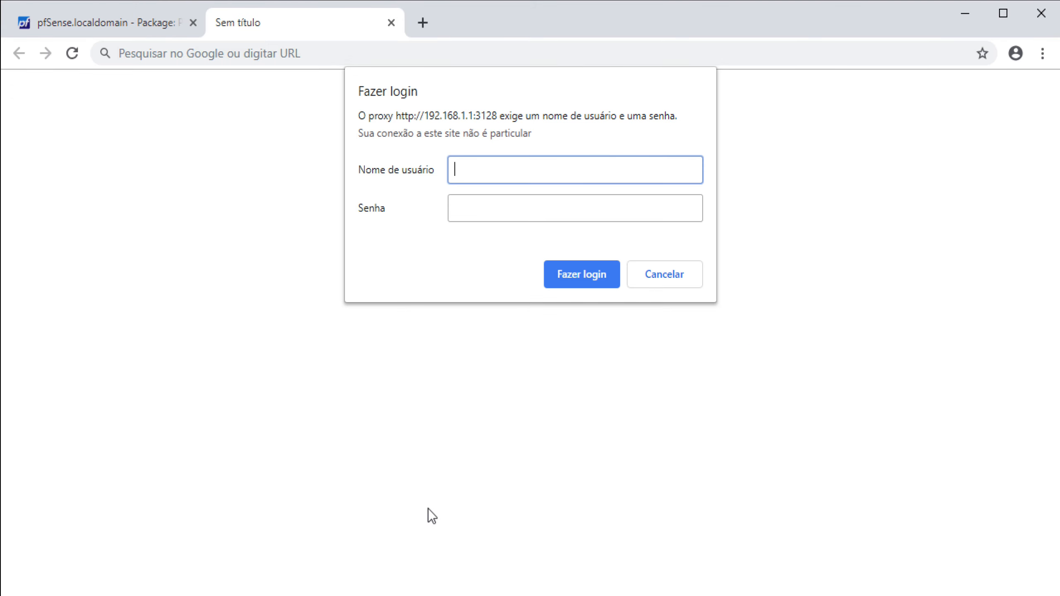
Copy the SemAcesso test user's password from the notes file
{"action": "key", "text": "alt+Tab"}
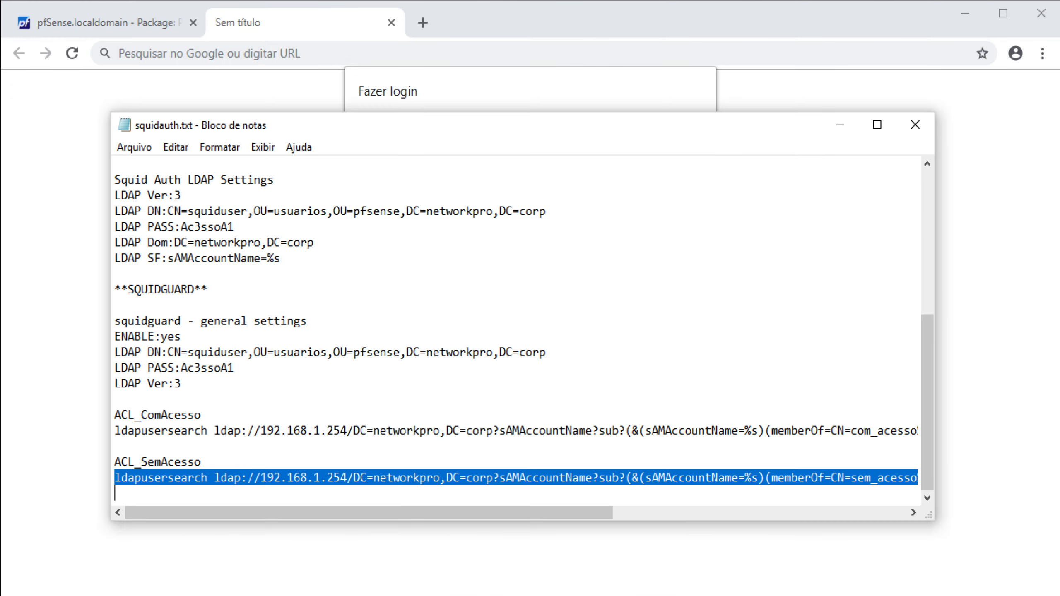
{"action": "scroll", "coordinate": [252, 453], "scroll_direction": "up", "scroll_amount": 6}
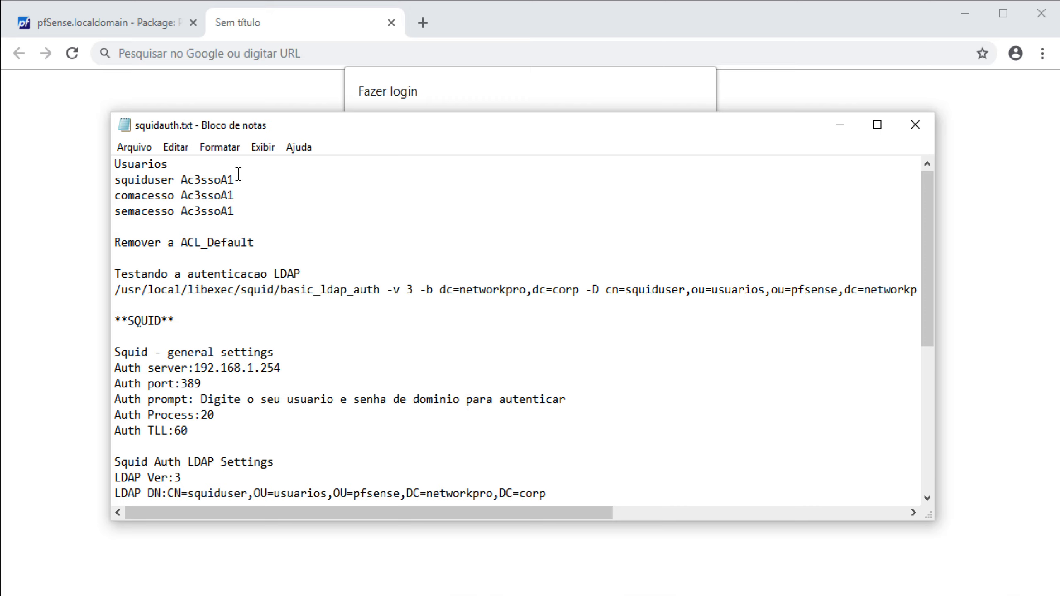
{"action": "left_click_drag", "start_coordinate": [175, 207], "coordinate": [106, 208]}
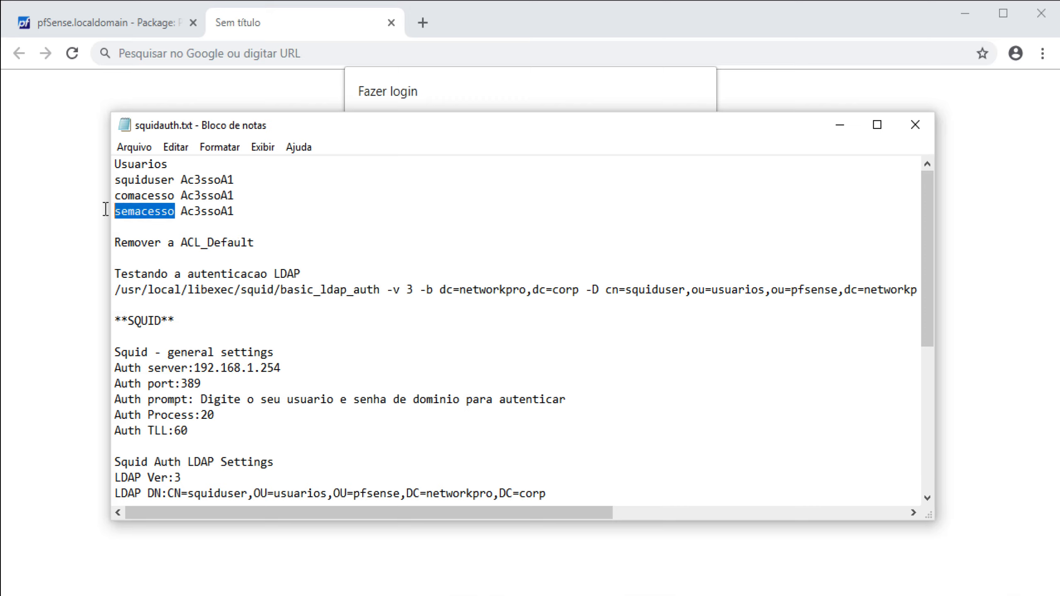
{"action": "left_click_drag", "start_coordinate": [238, 211], "coordinate": [184, 209]}
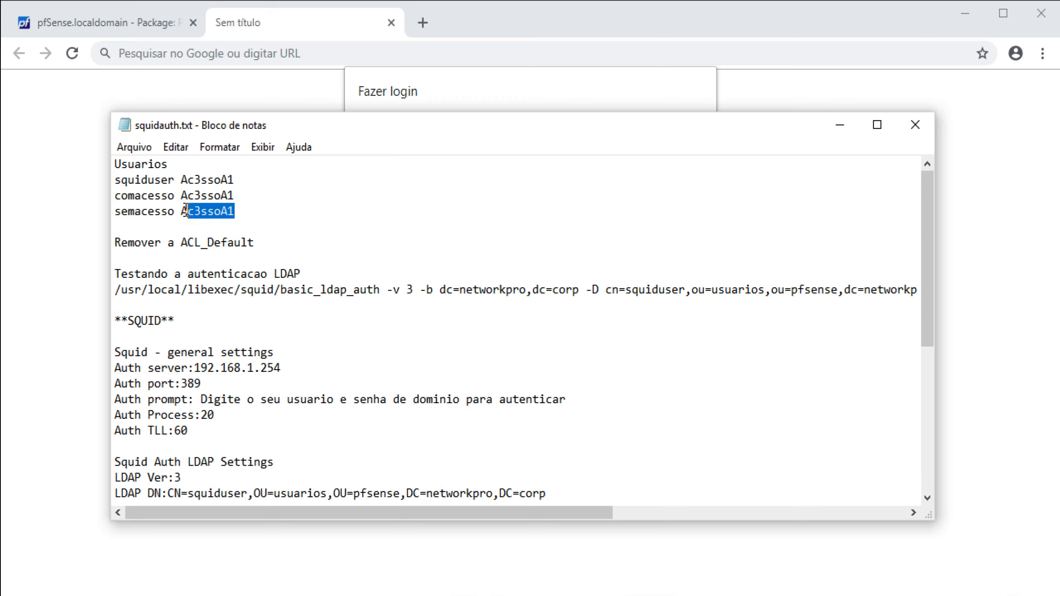
{"action": "right_click", "coordinate": [185, 208]}
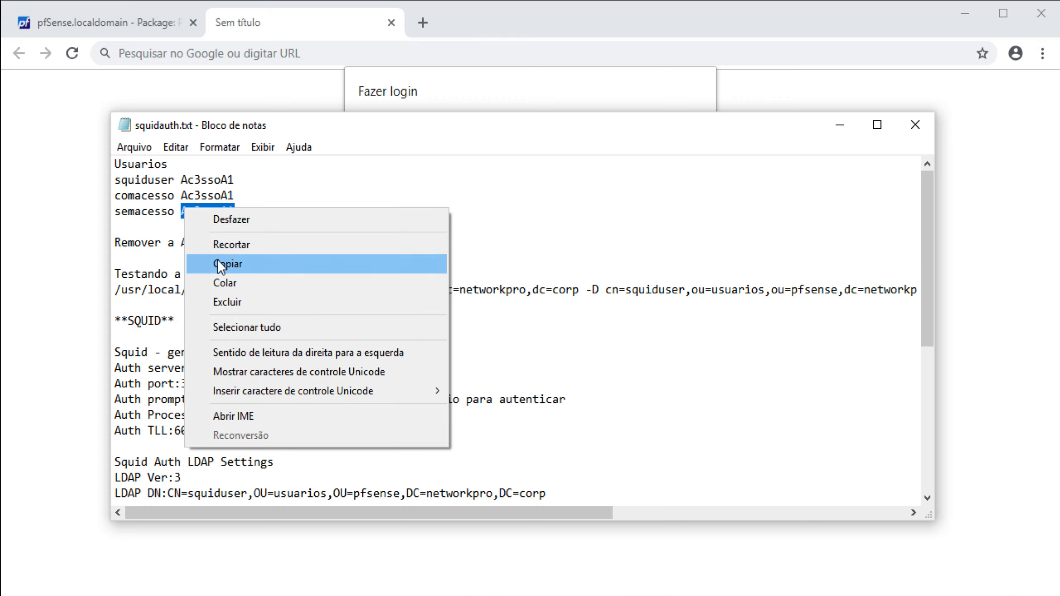
{"action": "left_click", "coordinate": [228, 263]}
Log in to the 192.168.1.1:3128 proxy as the SemAcesso user, then return to pfSense
{"action": "left_click", "coordinate": [442, 96]}
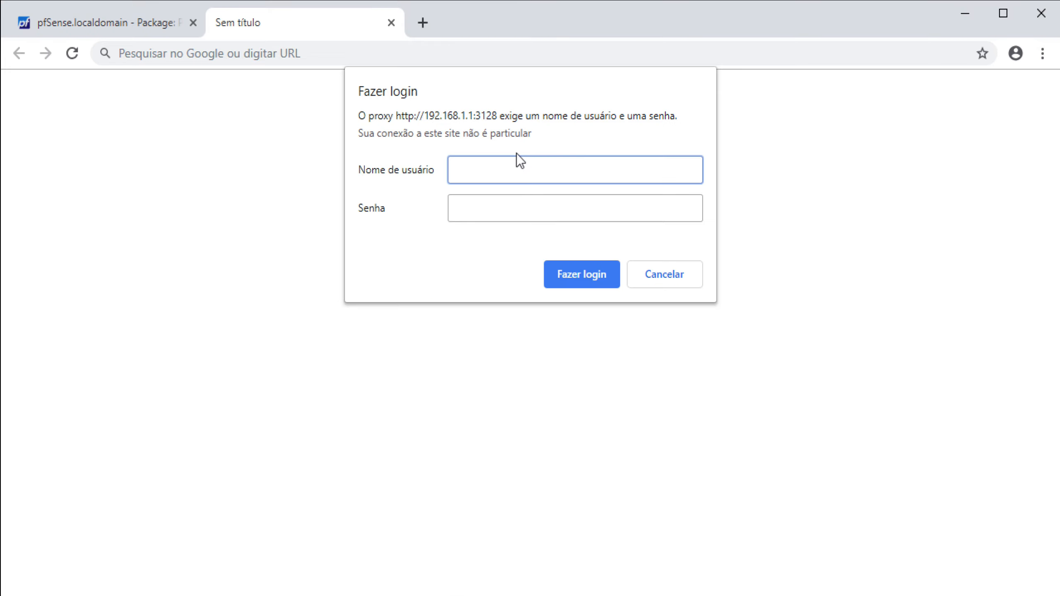
{"action": "type", "text": "semace"}
{"action": "left_click", "coordinate": [499, 208]}
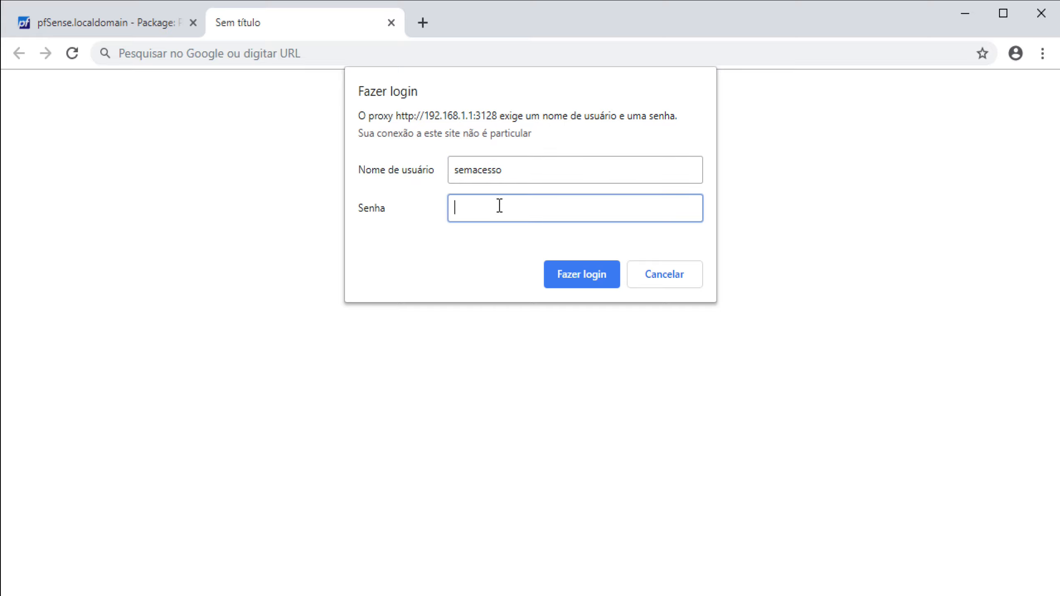
{"action": "right_click", "coordinate": [499, 207]}
{"action": "left_click", "coordinate": [528, 322]}
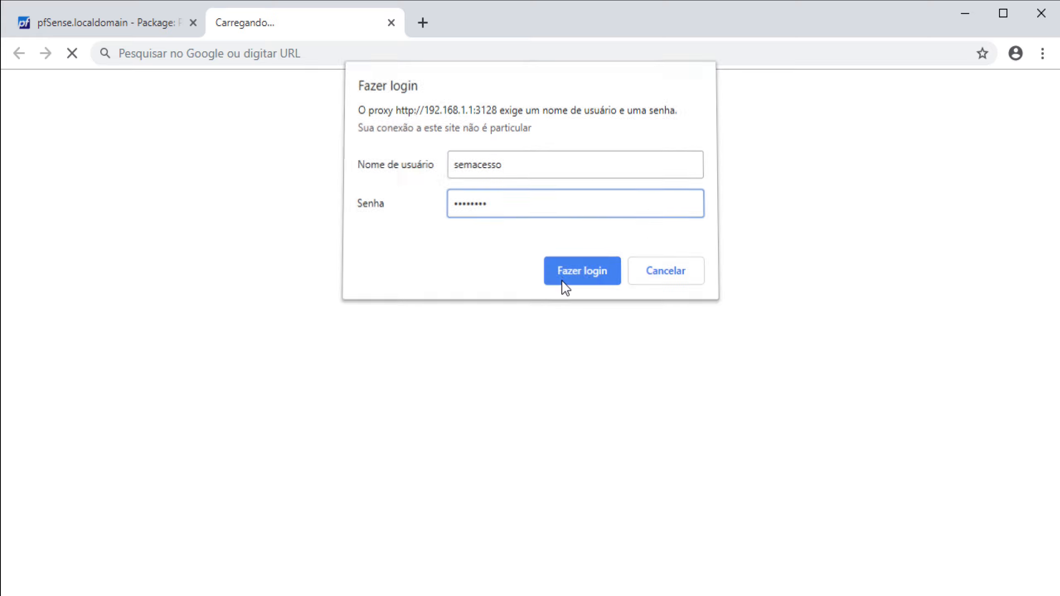
{"action": "left_click", "coordinate": [562, 280]}
{"action": "left_click", "coordinate": [111, 25]}
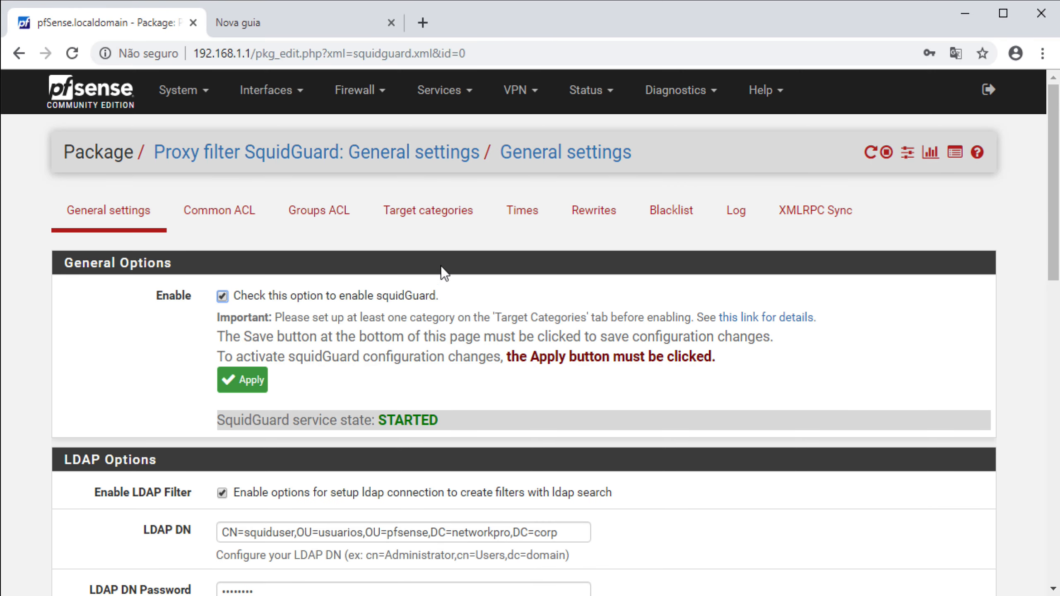
Go to Services > Squid Proxy Server and show the Real Time access log
{"action": "left_click", "coordinate": [354, 98]}
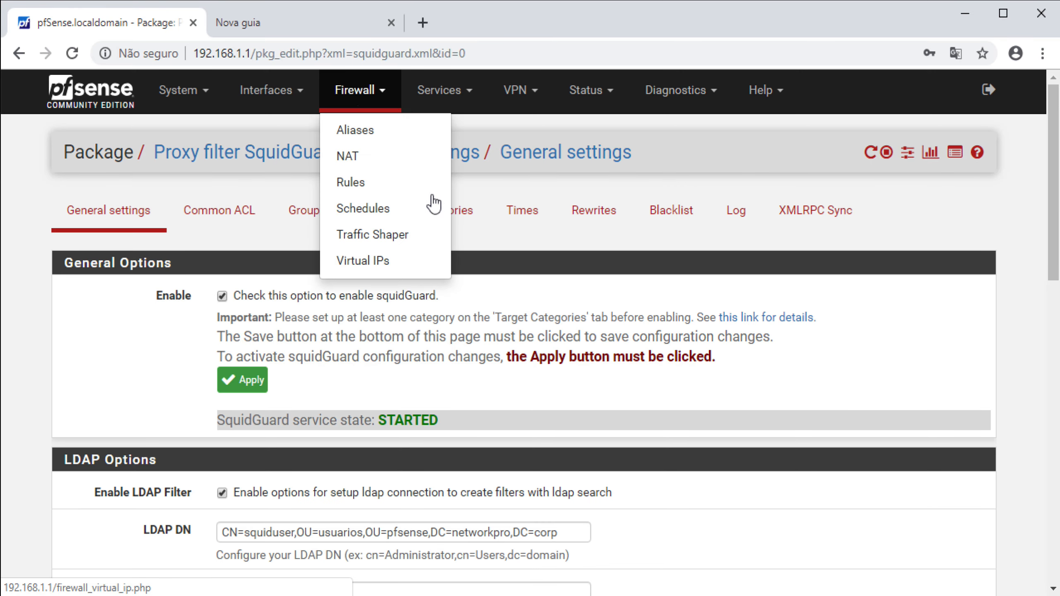
{"action": "left_click", "coordinate": [438, 89]}
{"action": "left_click", "coordinate": [457, 497]}
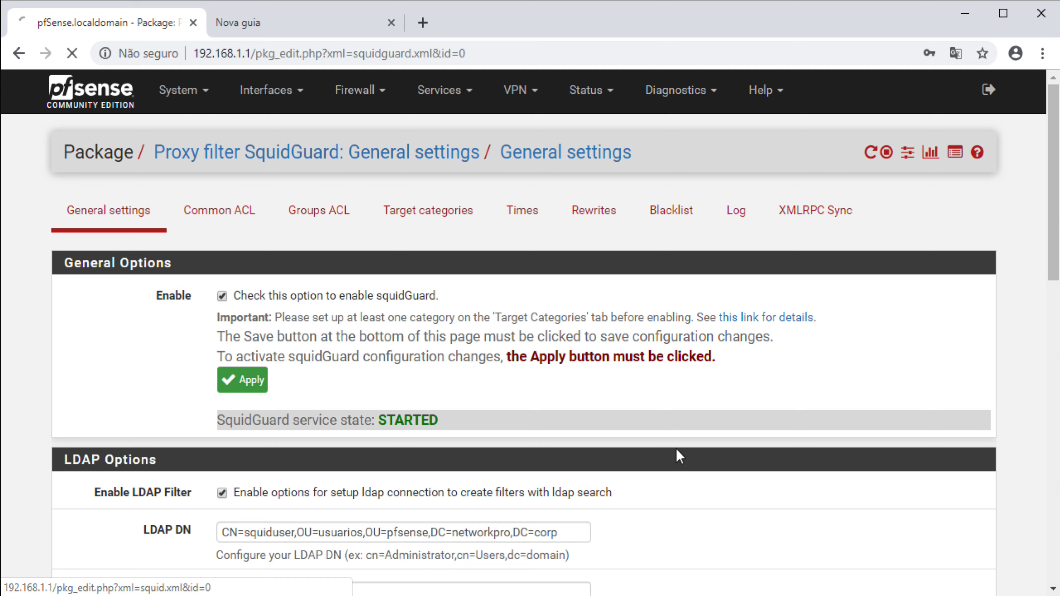
{"action": "left_click", "coordinate": [773, 218]}
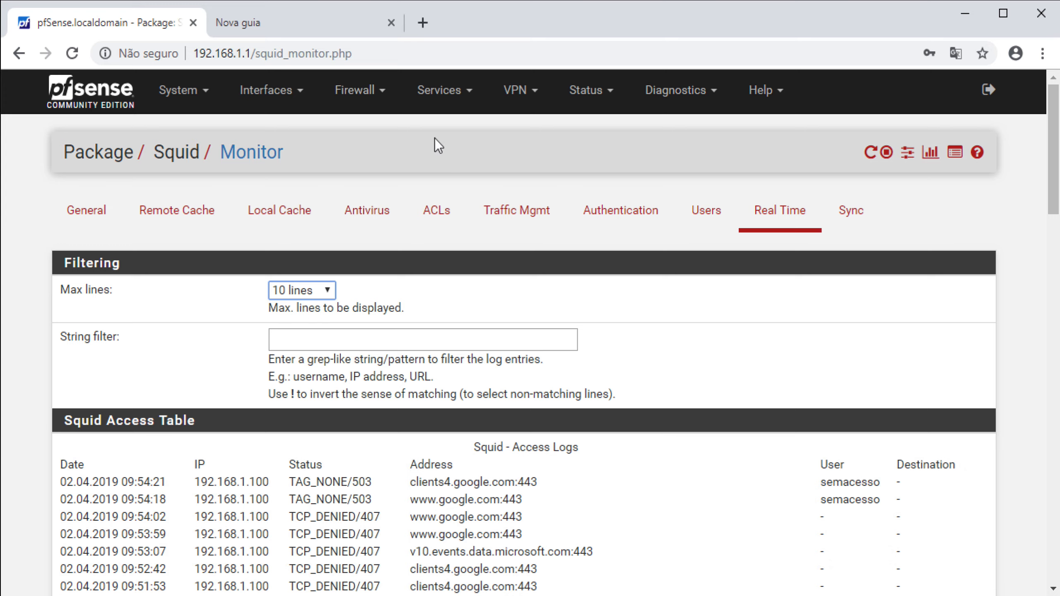
Search for globo in the new tab and open the globo.com homepage
{"action": "left_click", "coordinate": [333, 27]}
{"action": "type", "text": "globo"}
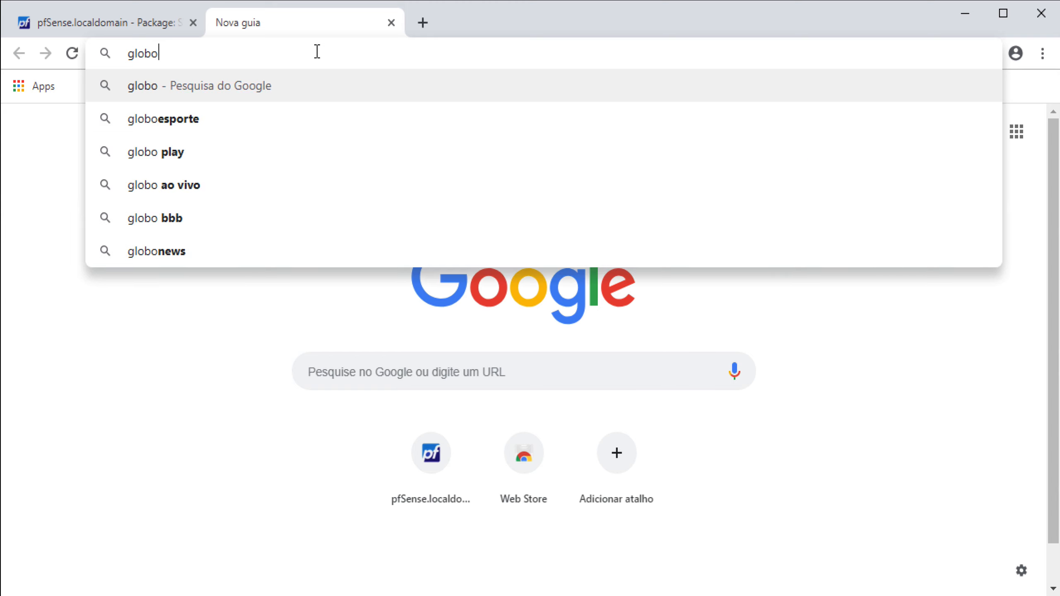
{"action": "key", "text": "Return"}
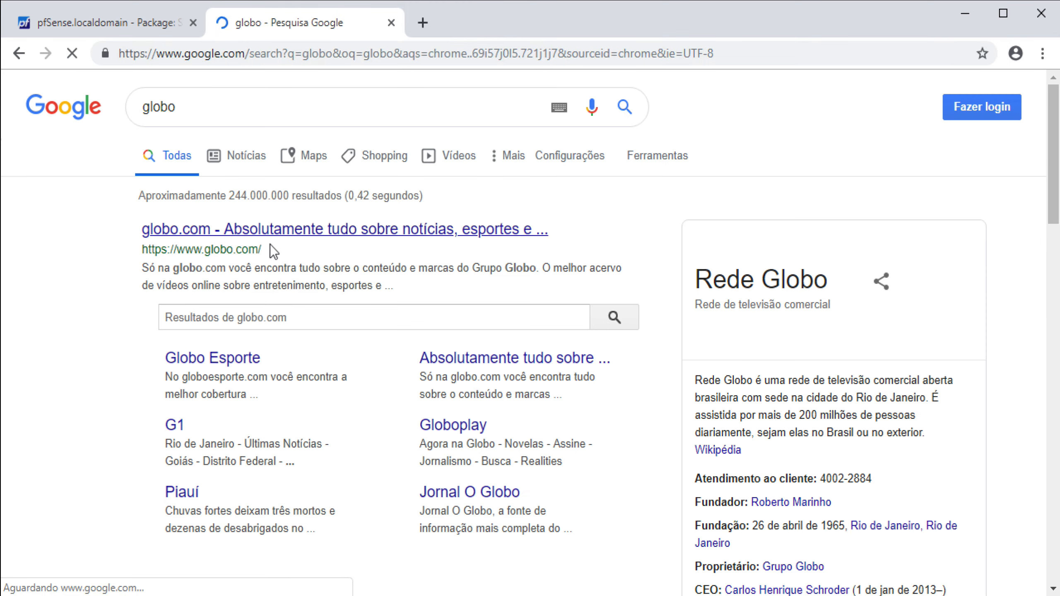
{"action": "left_click", "coordinate": [283, 230]}
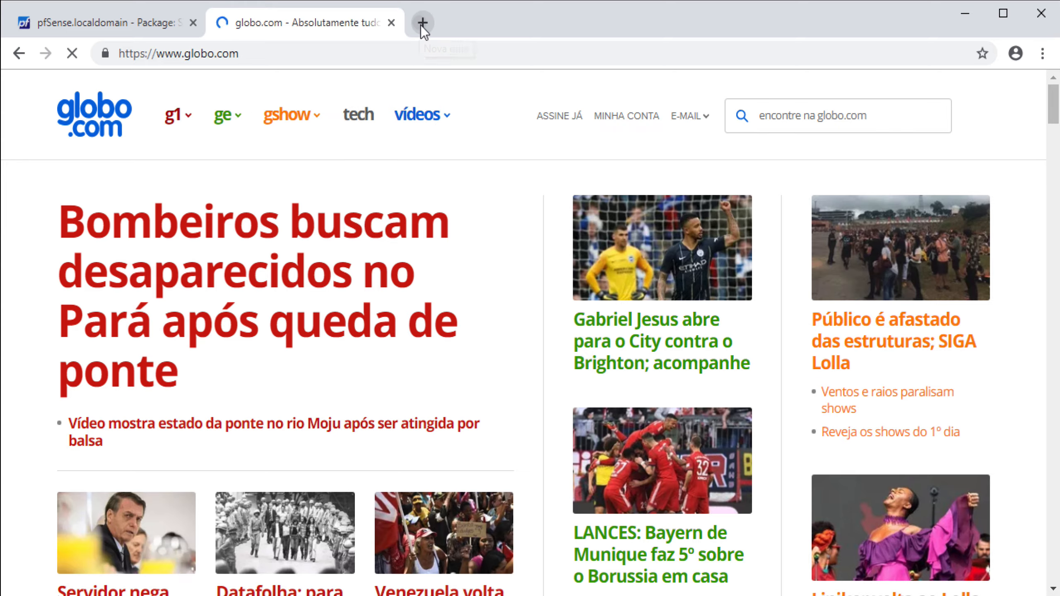
{"action": "left_click", "coordinate": [423, 23]}
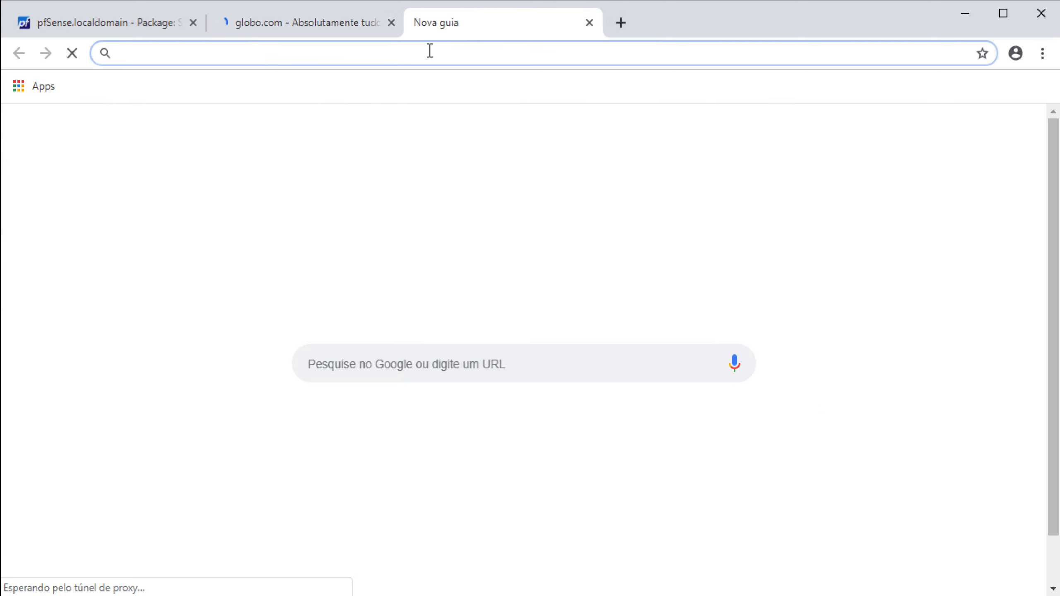
{"action": "type", "text": "l"}
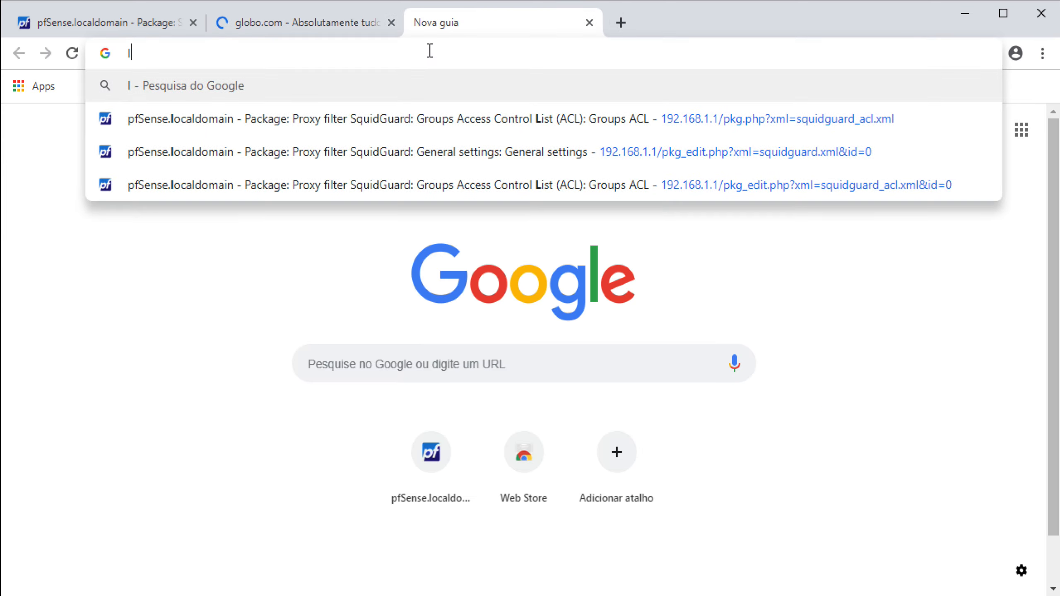
{"action": "key", "text": "BackSpace"}
{"action": "type", "text": "www"}
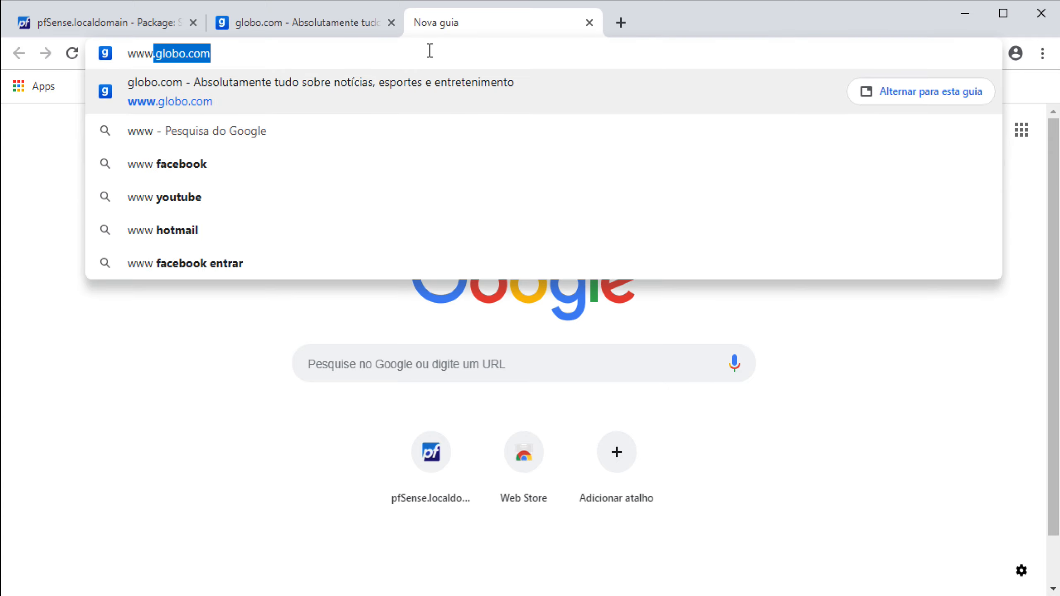
{"action": "type", "text": ".faceb"}
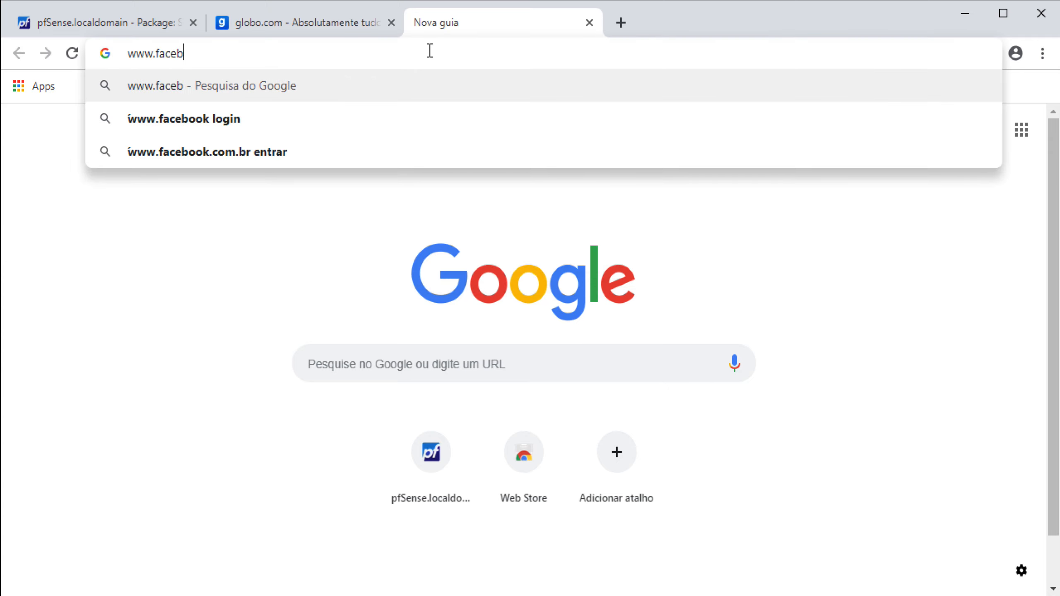
{"action": "type", "text": "ook"}
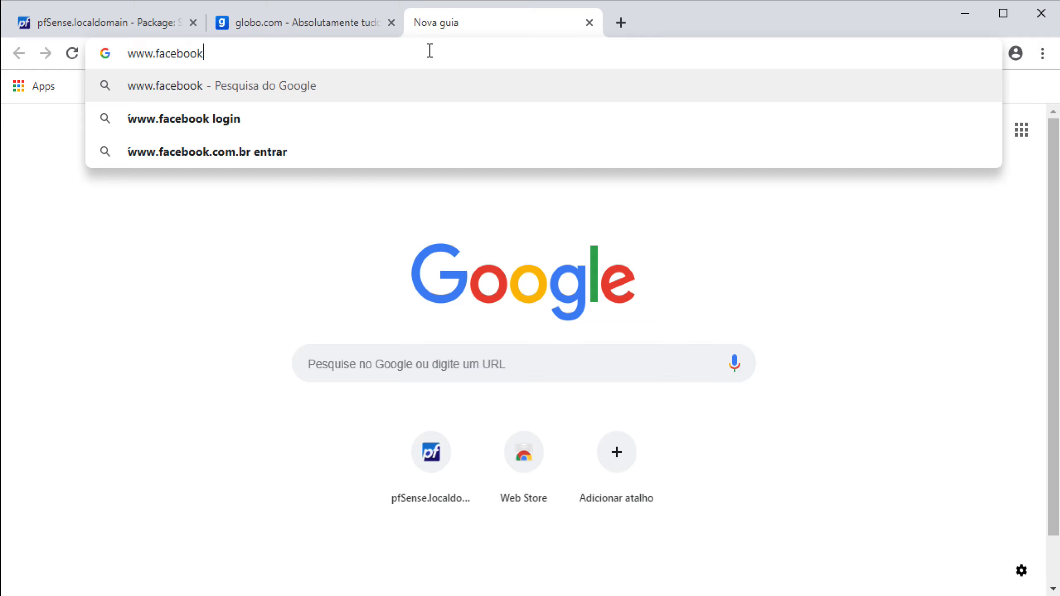
{"action": "type", "text": ".com"}
{"action": "key", "text": "Return"}
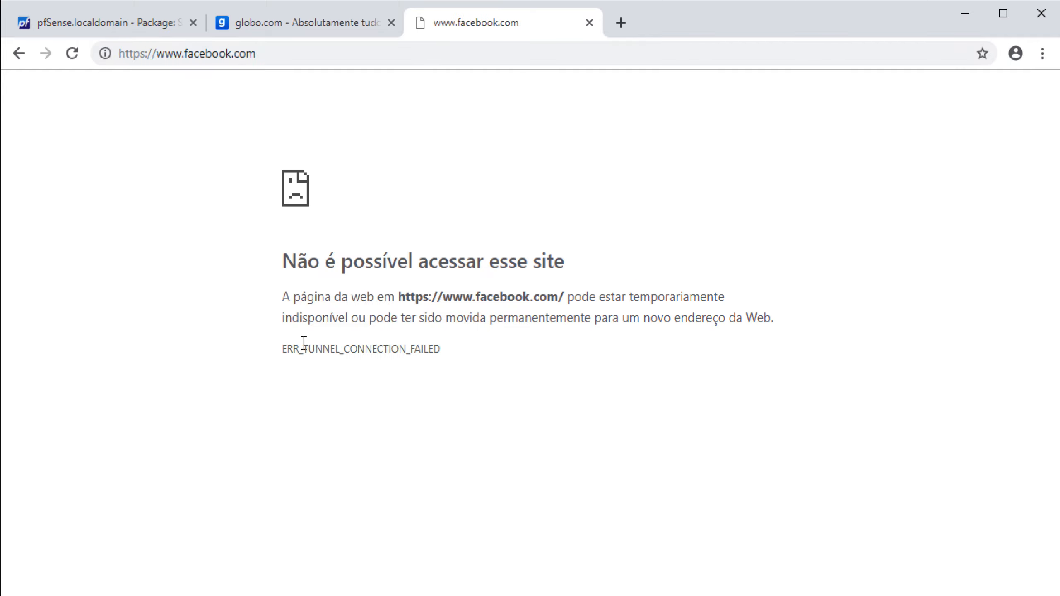
{"action": "left_click", "coordinate": [157, 27]}
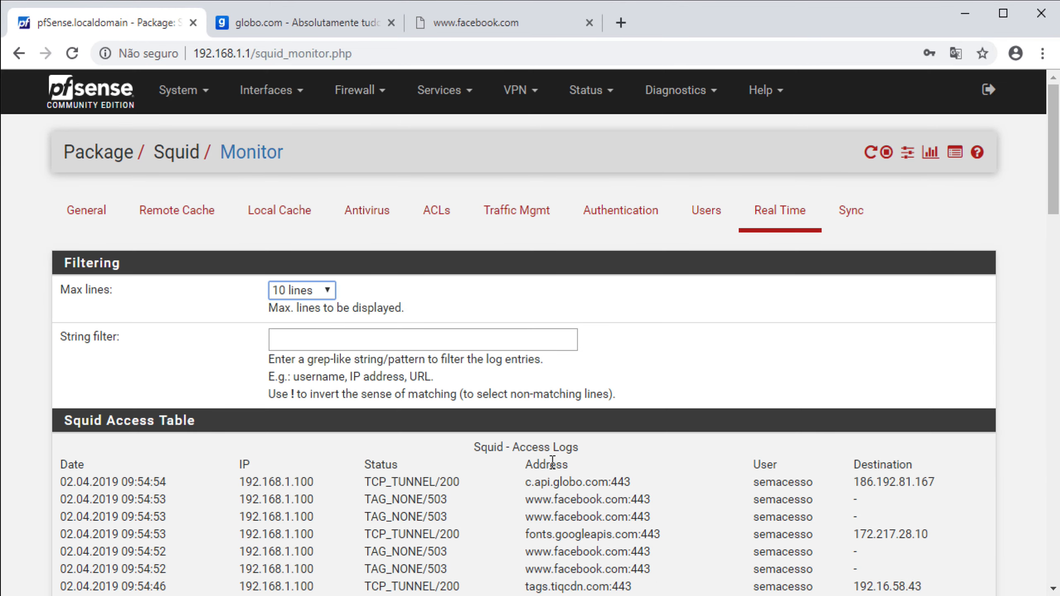
{"action": "scroll", "coordinate": [551, 461], "scroll_direction": "down", "scroll_amount": 2}
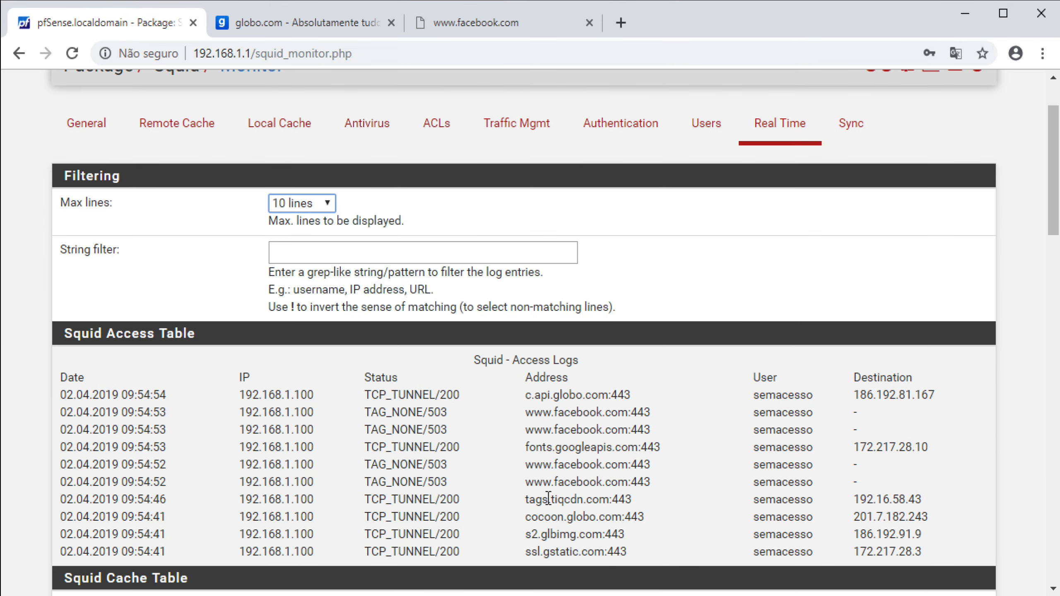
{"action": "scroll", "coordinate": [517, 498], "scroll_direction": "down", "scroll_amount": 2}
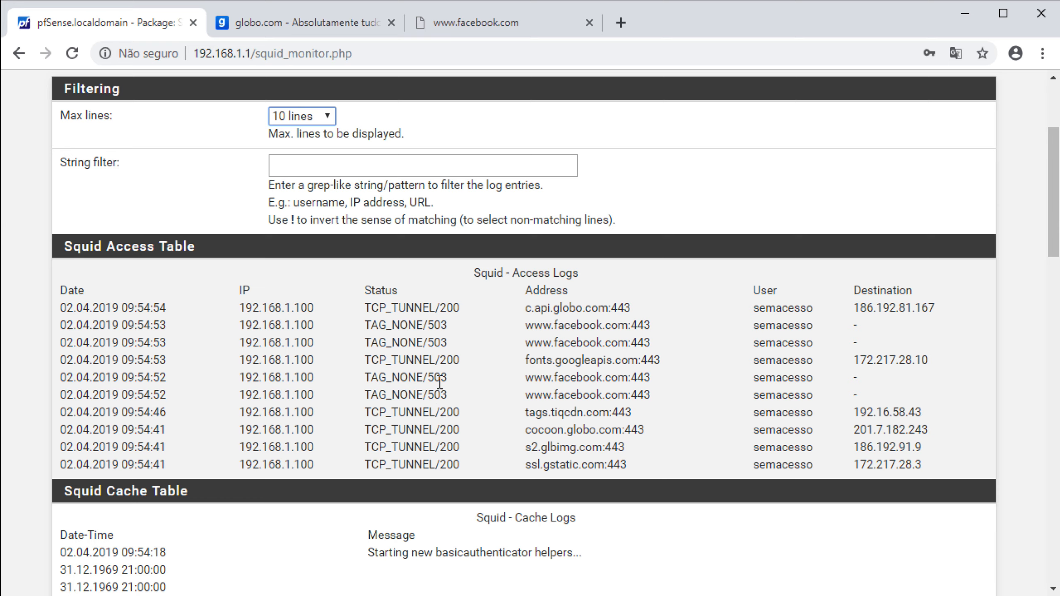
{"action": "scroll", "coordinate": [403, 454], "scroll_direction": "down", "scroll_amount": 2}
{"action": "scroll", "coordinate": [341, 472], "scroll_direction": "down", "scroll_amount": 12}
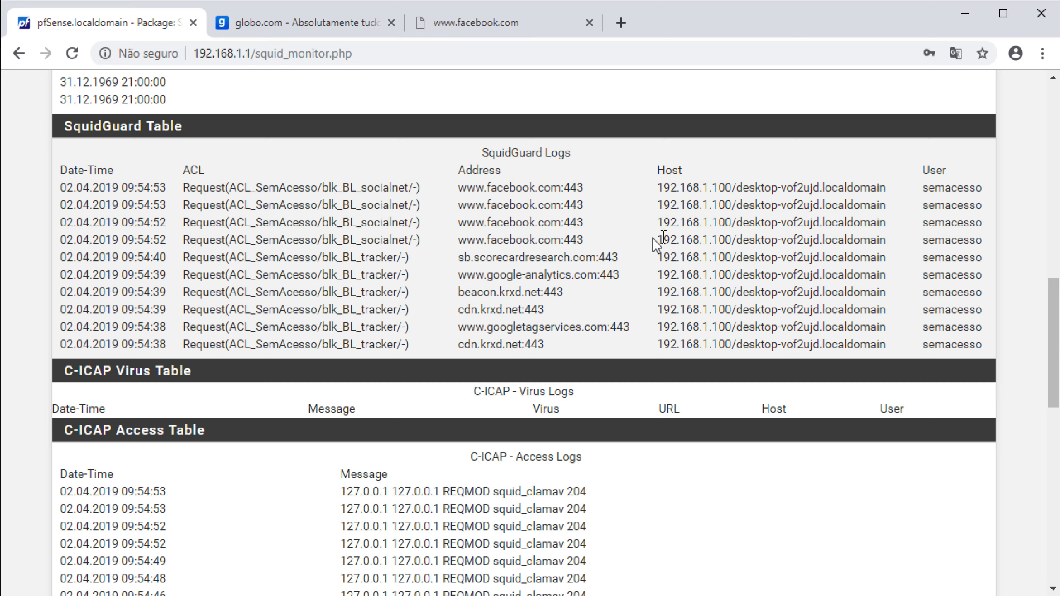
{"action": "scroll", "coordinate": [360, 270], "scroll_direction": "up", "scroll_amount": 20}
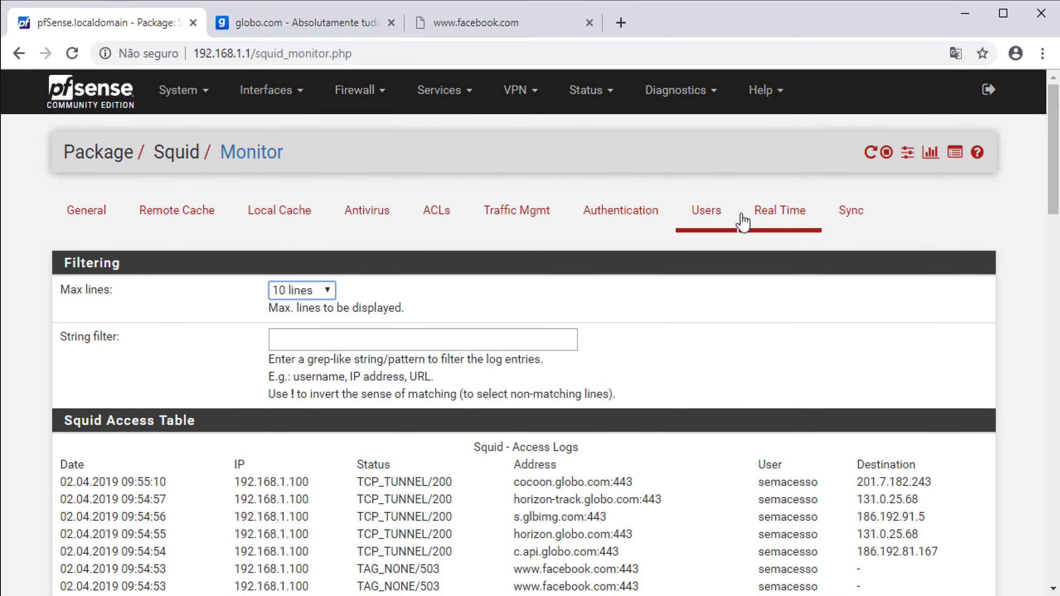
{"action": "left_click", "coordinate": [111, 98]}
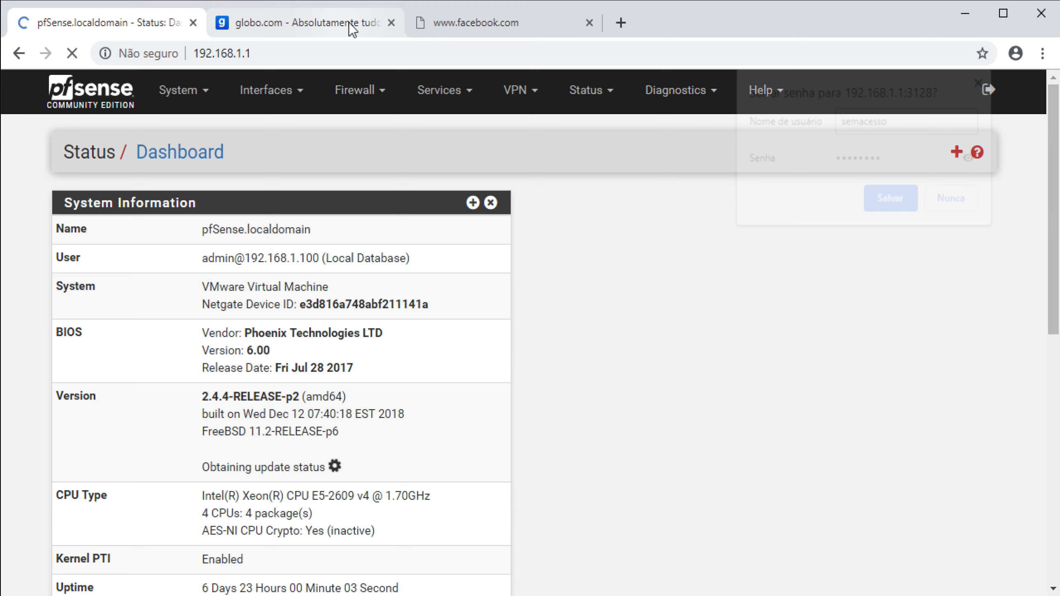
Decline saving the password and close the globo.com tab
{"action": "left_click", "coordinate": [349, 23]}
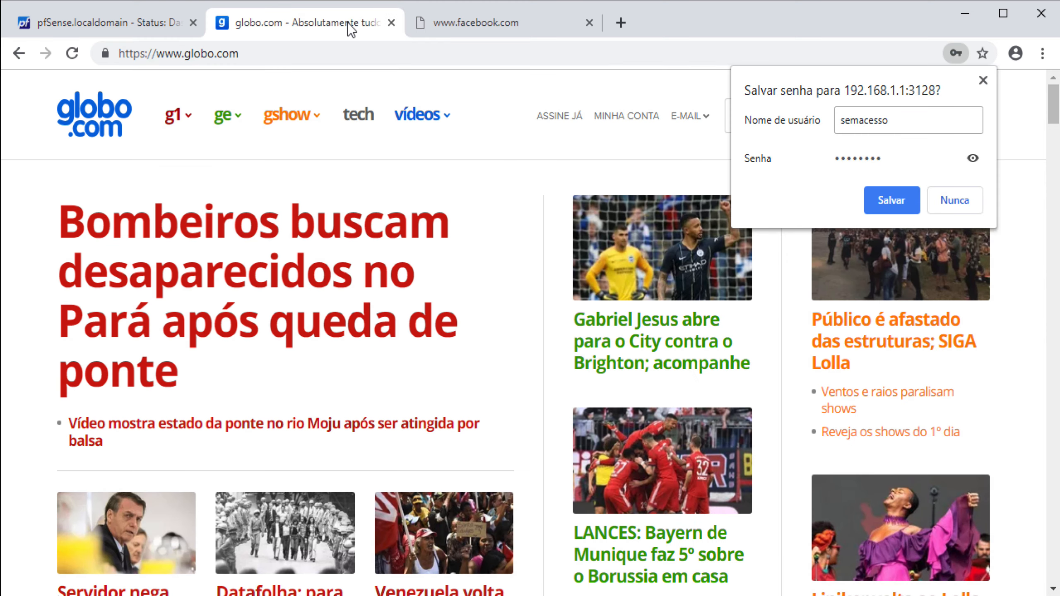
{"action": "left_click", "coordinate": [954, 200]}
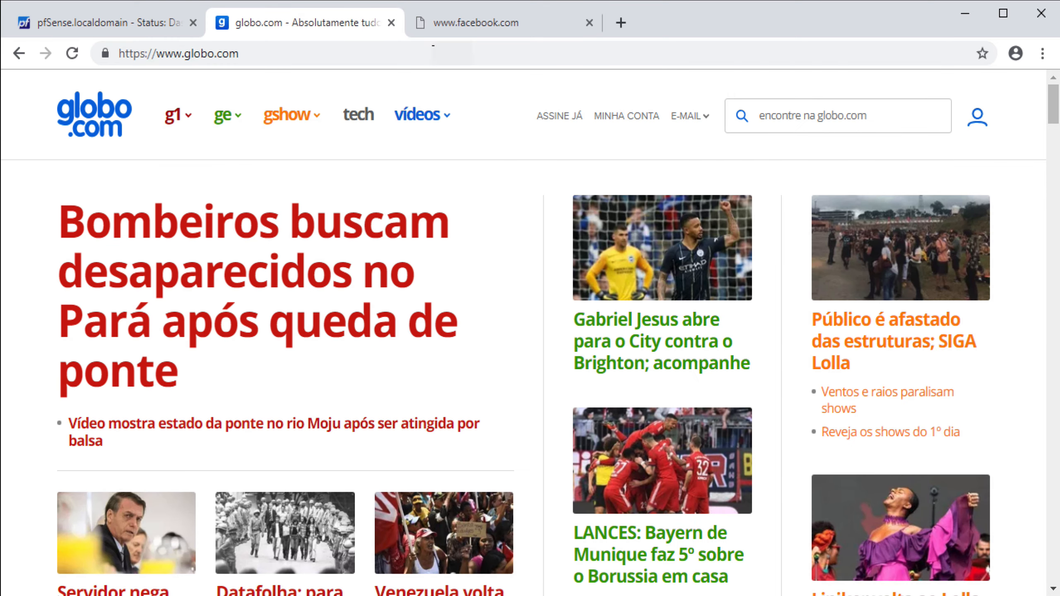
{"action": "left_click", "coordinate": [391, 23]}
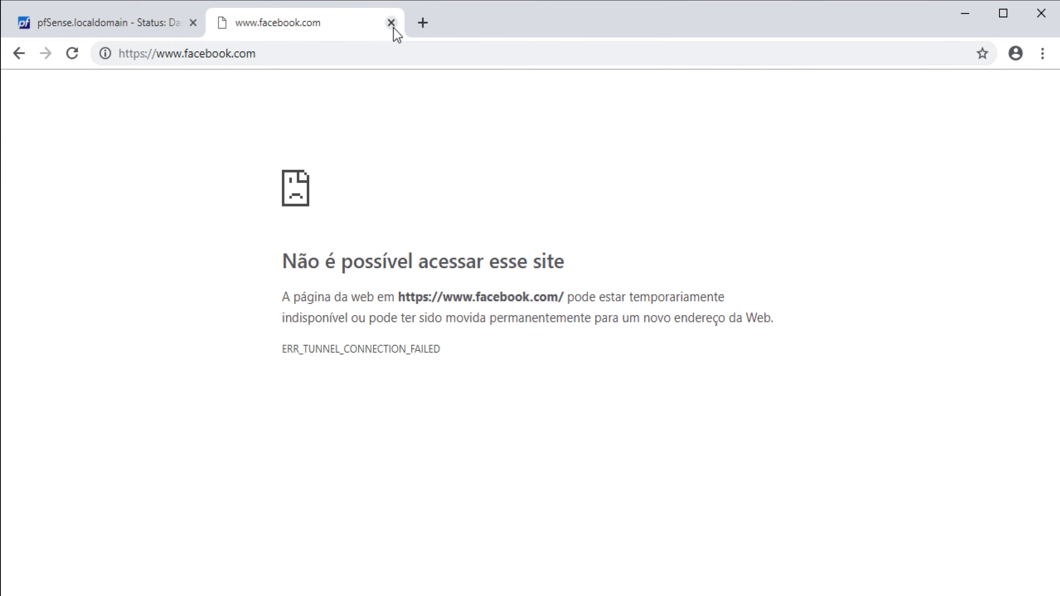
Clear Chrome's browsing data and cache via a 'cache' settings search, close Facebook, return to pfSense
{"action": "left_click", "coordinate": [1043, 53]}
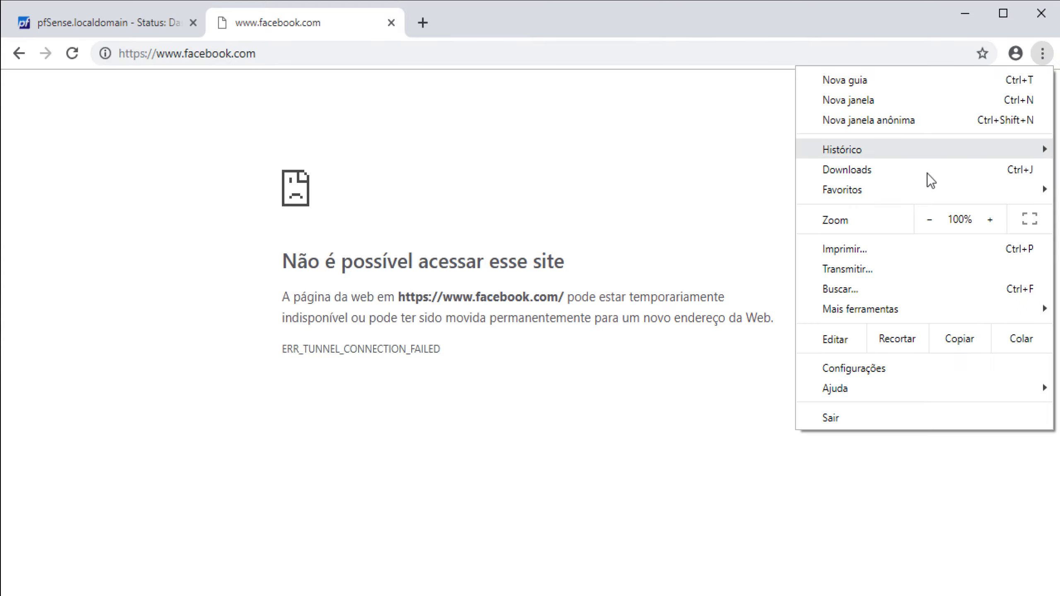
{"action": "left_click", "coordinate": [836, 368]}
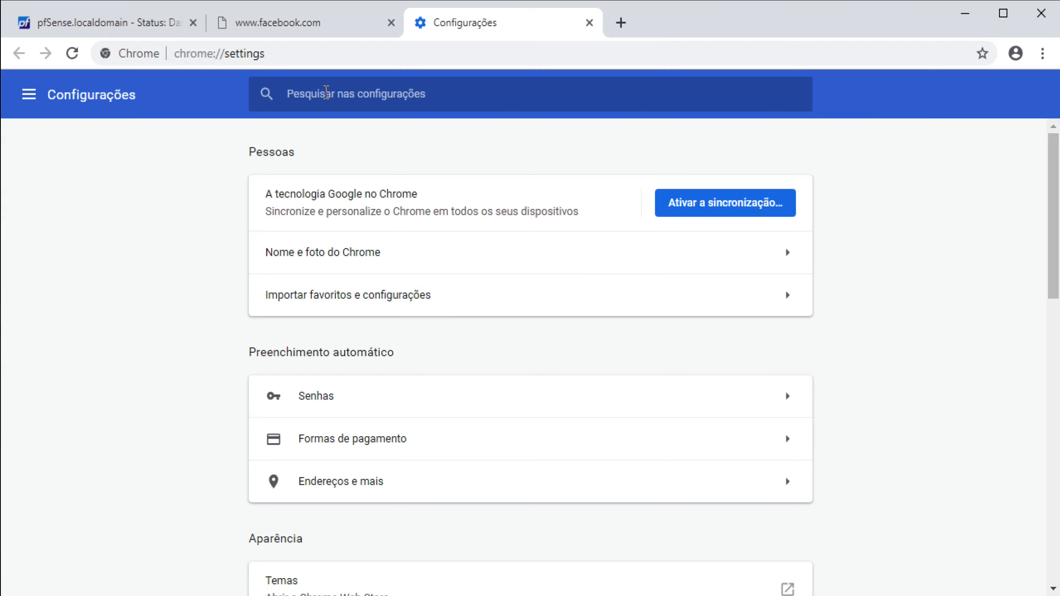
{"action": "left_click", "coordinate": [326, 93]}
{"action": "type", "text": "cache"}
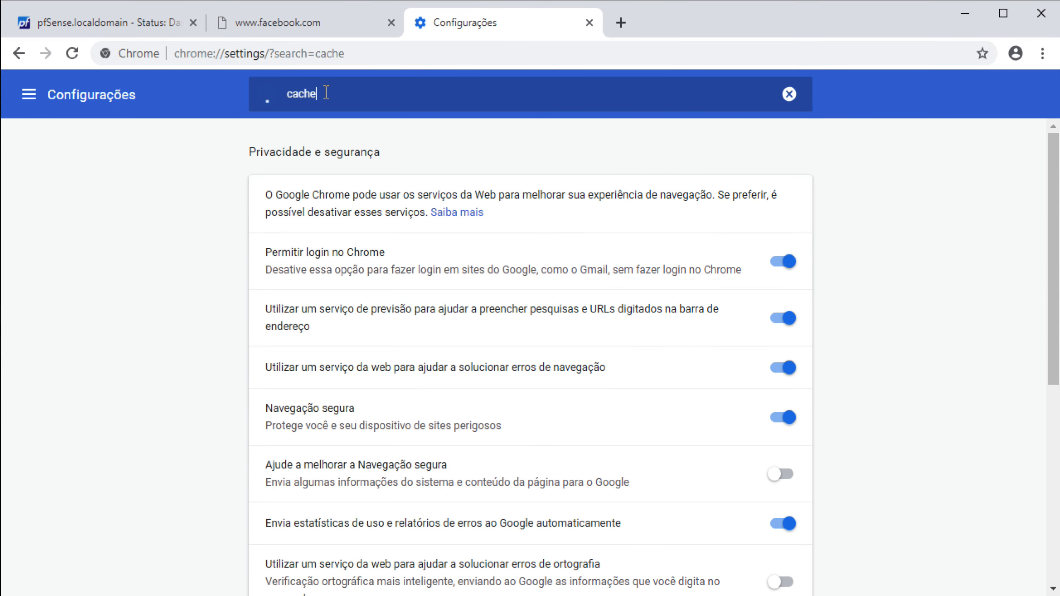
{"action": "scroll", "coordinate": [480, 491], "scroll_direction": "down", "scroll_amount": 6}
{"action": "left_click", "coordinate": [404, 520]}
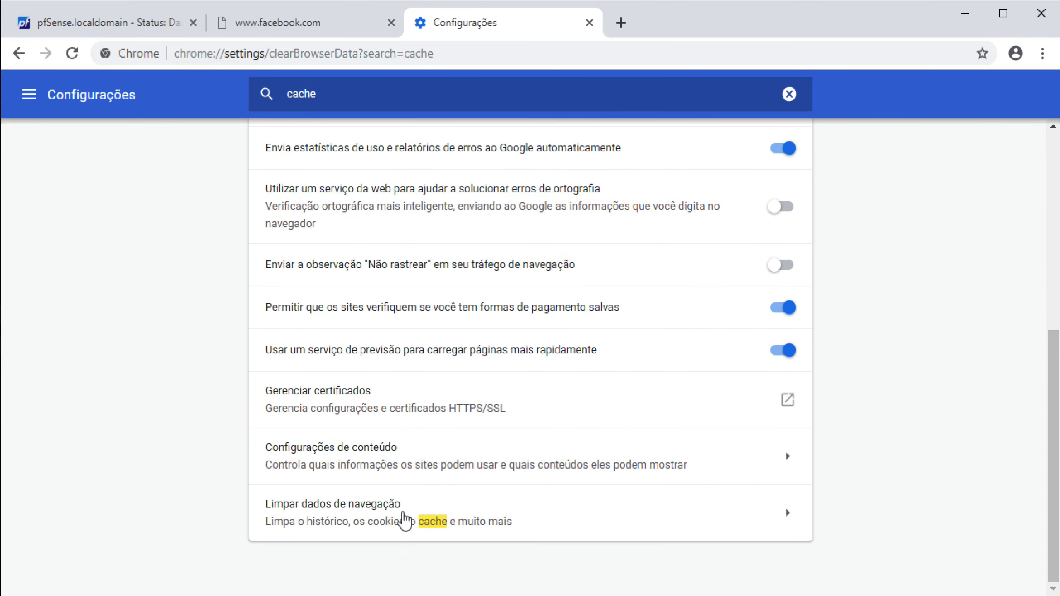
{"action": "left_click", "coordinate": [677, 514]}
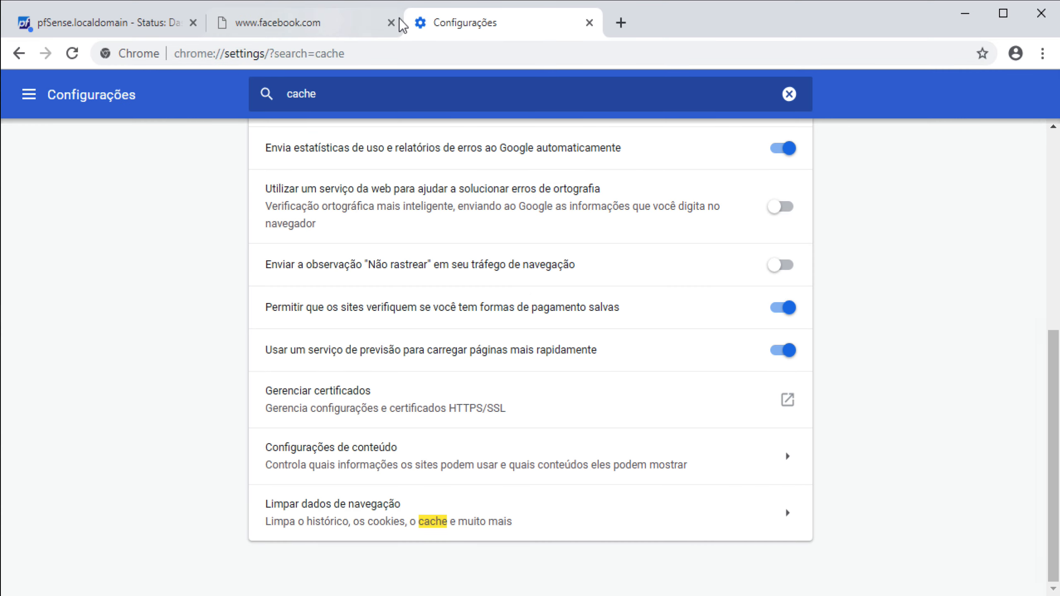
{"action": "left_click", "coordinate": [390, 22]}
{"action": "left_click", "coordinate": [105, 30]}
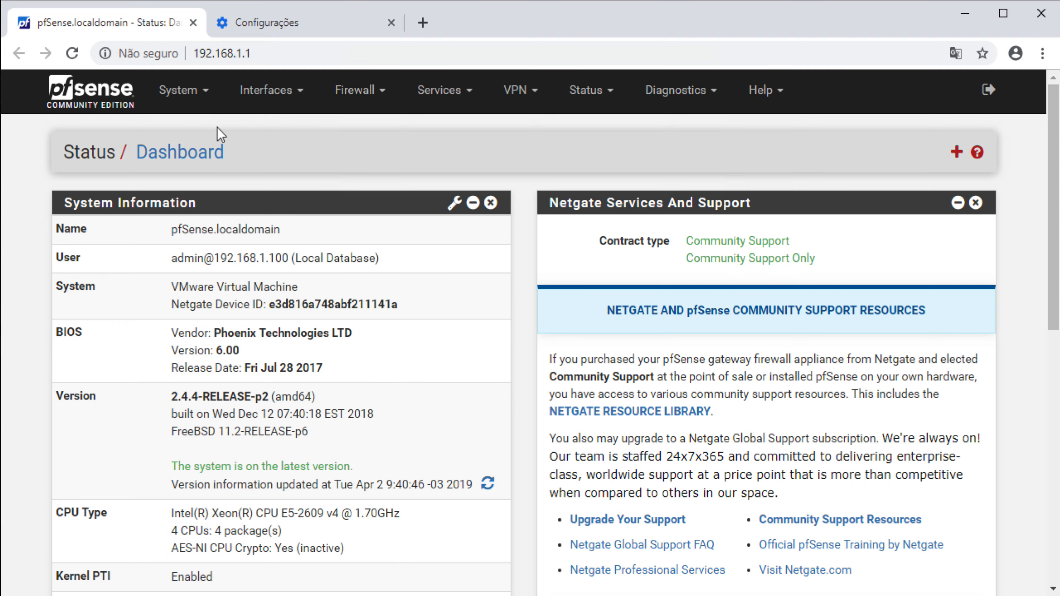
Sign back in to pfSense as admin with the administrator password
{"action": "left_click", "coordinate": [104, 98]}
{"action": "type", "text": "admin"}
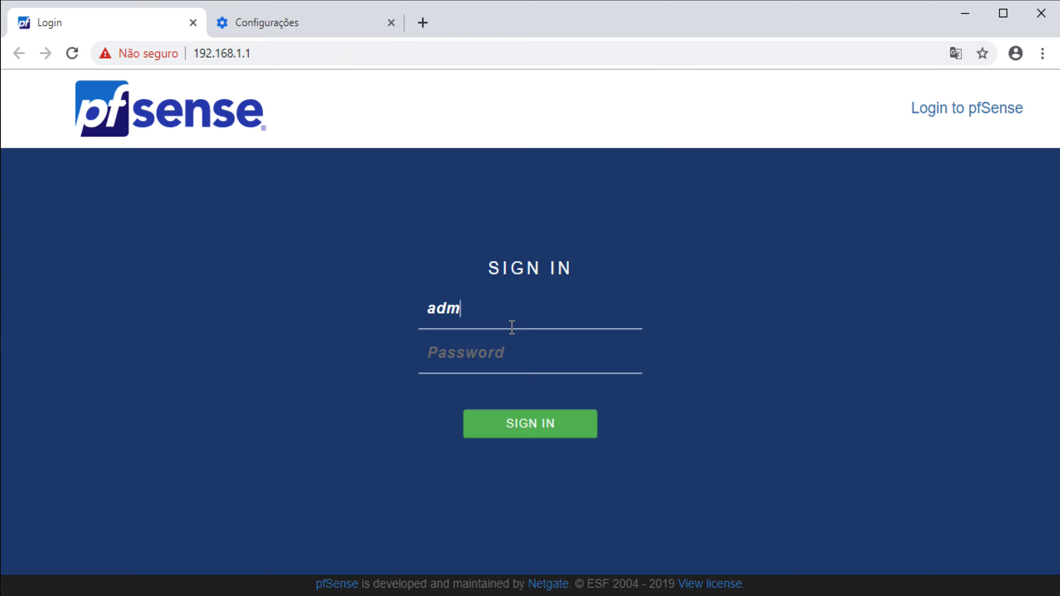
{"action": "key", "text": "Tab"}
{"action": "type", "text": "admin1234"}
{"action": "key", "text": "Return"}
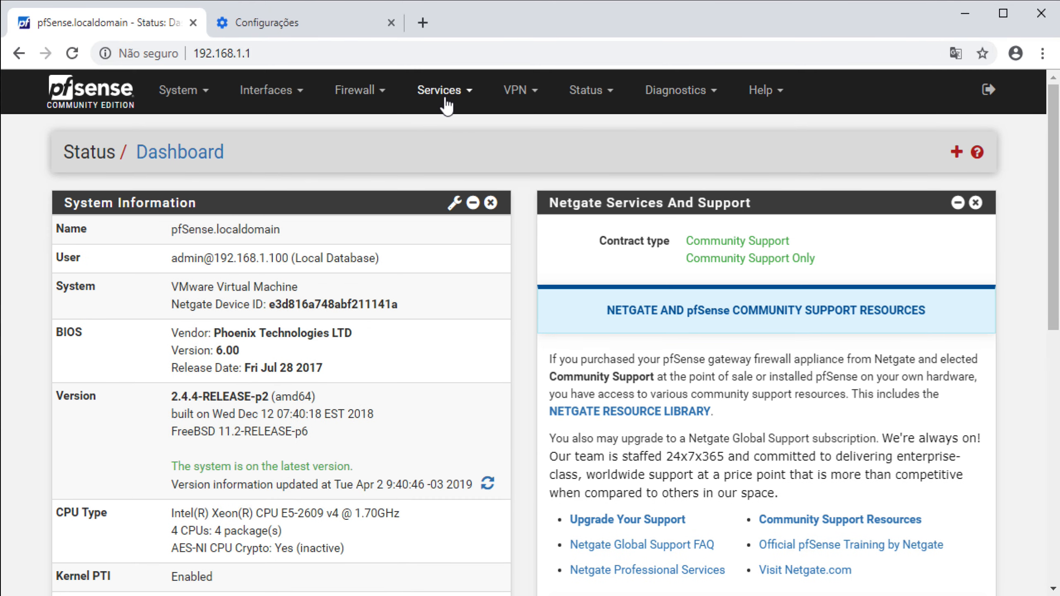
Show the Squid Proxy Server Real Time log, then open a new tab prompting for proxy login
{"action": "left_click", "coordinate": [443, 101]}
{"action": "left_click", "coordinate": [476, 502]}
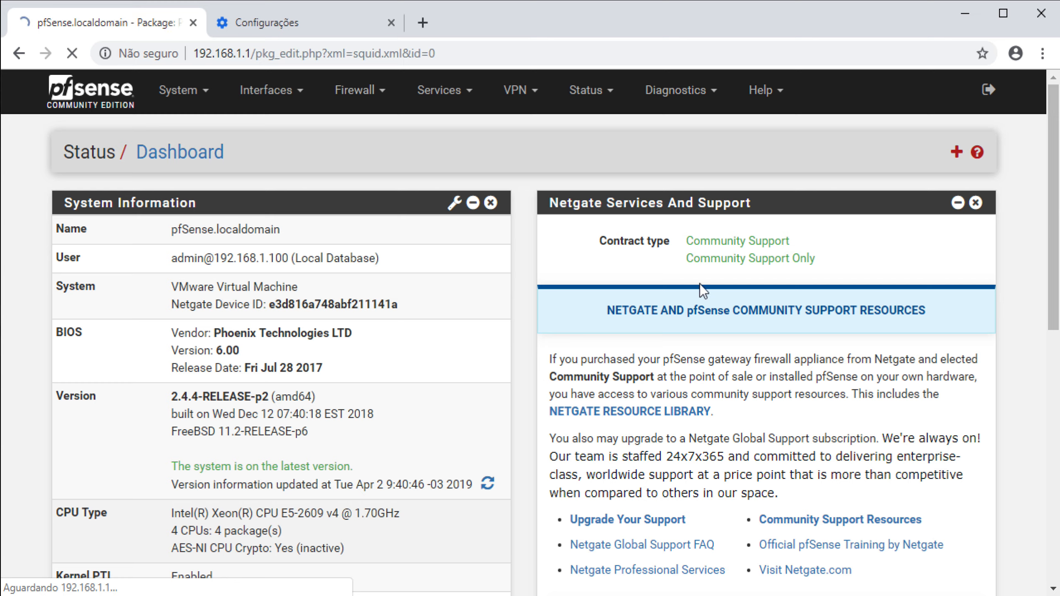
{"action": "left_click", "coordinate": [769, 211]}
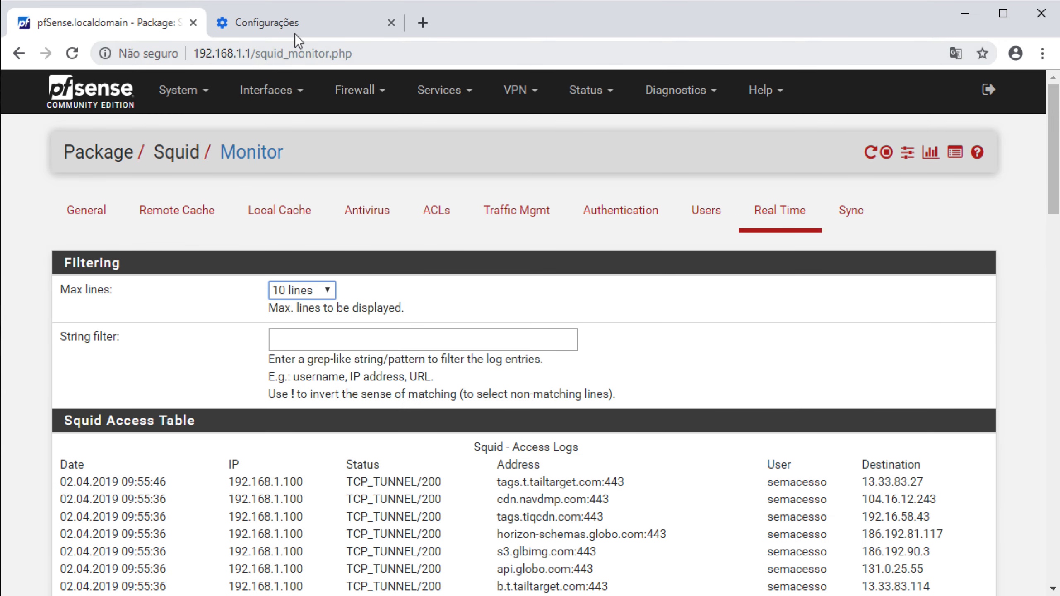
{"action": "left_click", "coordinate": [422, 23]}
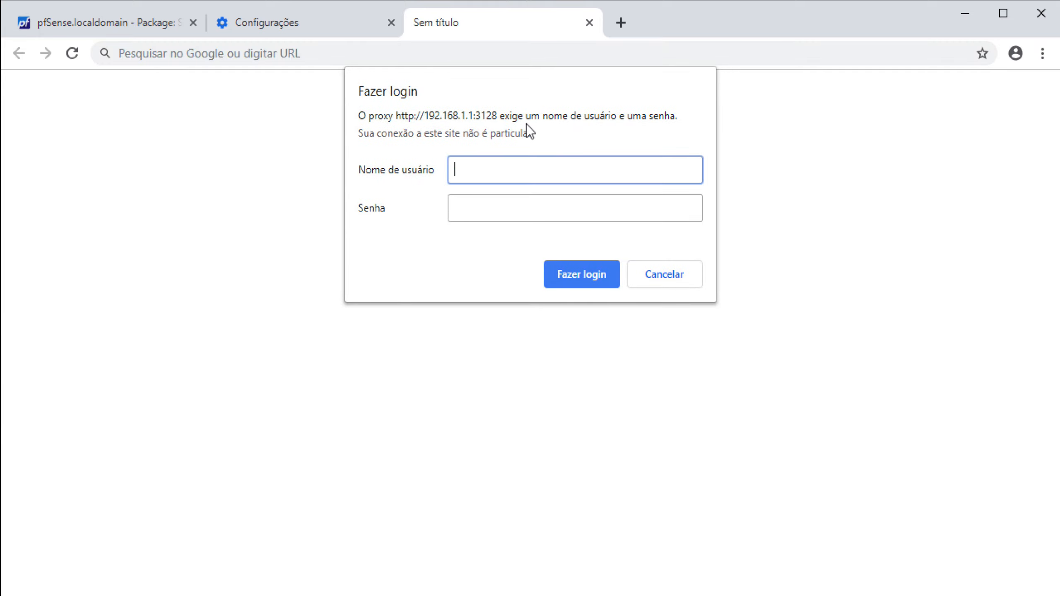
Log in to the proxy as the ComAcesso user and check the Squid log
{"action": "type", "text": "comacesso"}
{"action": "key", "text": "Tab"}
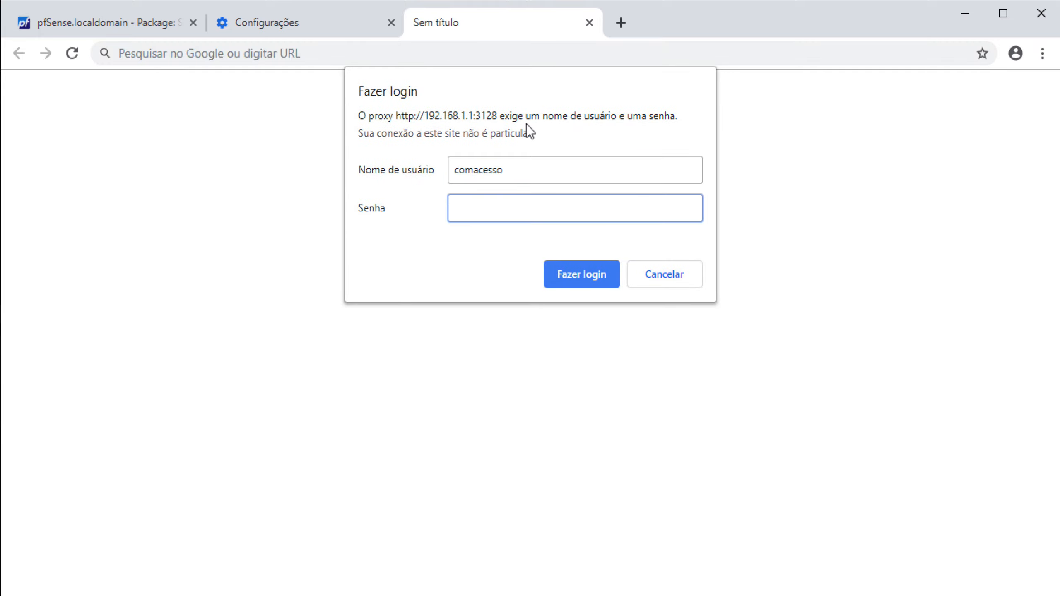
{"action": "type", "text": "12345678"}
{"action": "left_click", "coordinate": [597, 275]}
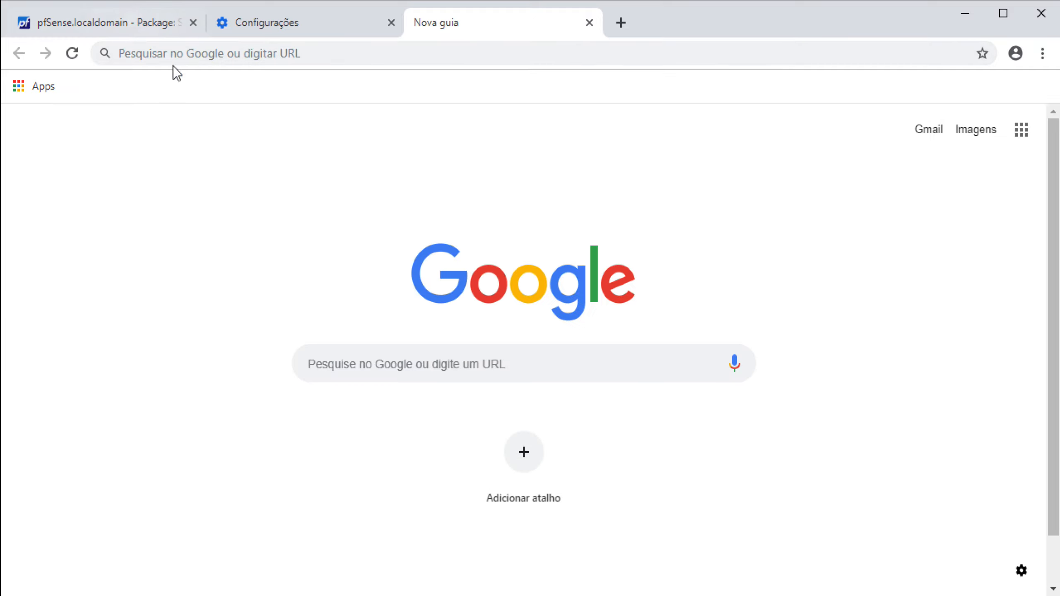
{"action": "left_click", "coordinate": [120, 29]}
{"action": "scroll", "coordinate": [638, 459], "scroll_direction": "down", "scroll_amount": 2}
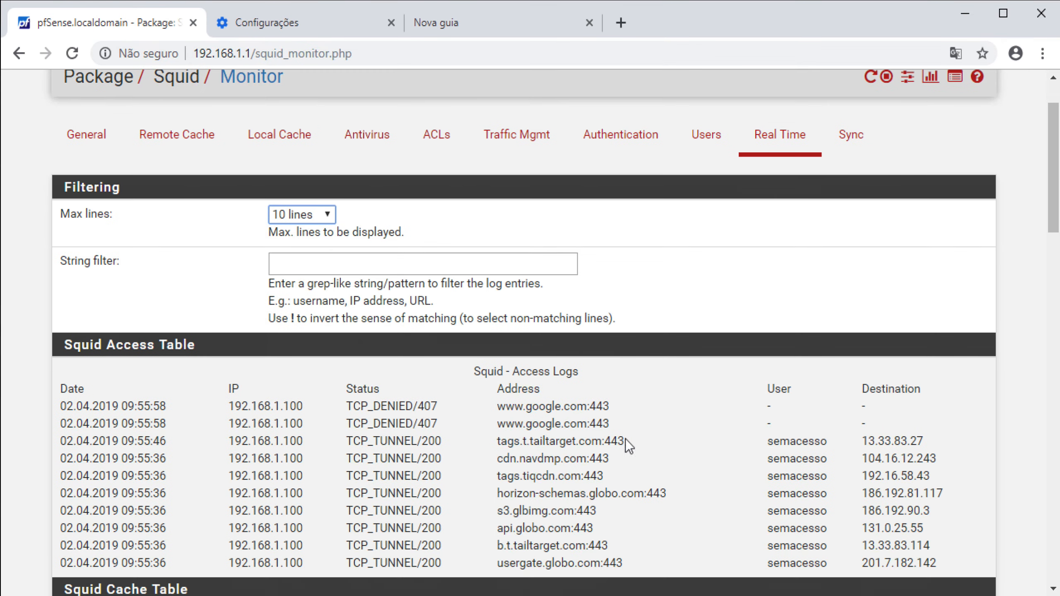
Search Google for globo in the new tab, then check the Squid log again
{"action": "left_click", "coordinate": [477, 19]}
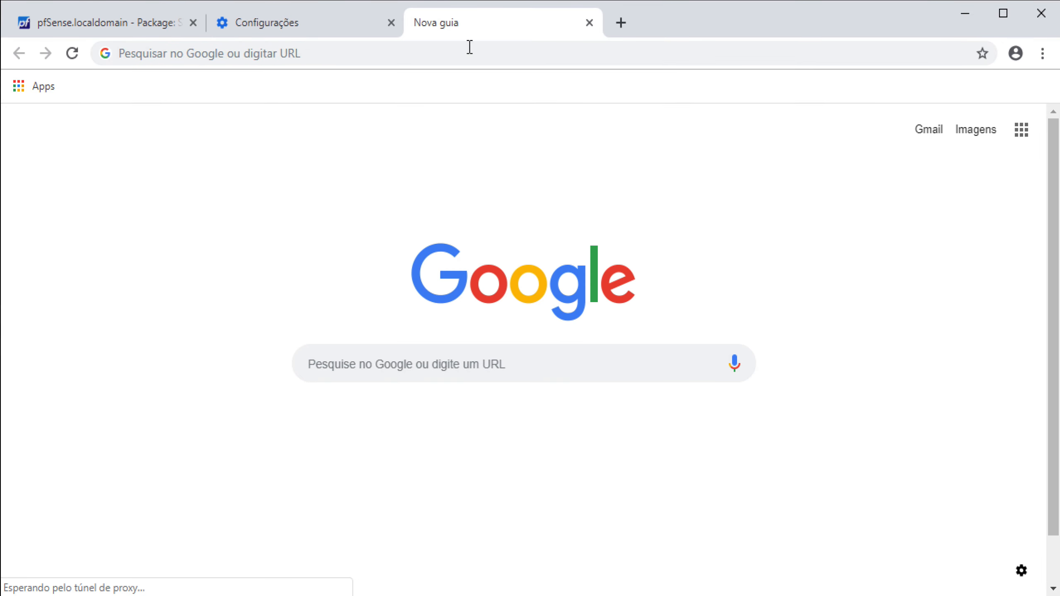
{"action": "left_click", "coordinate": [448, 53]}
{"action": "type", "text": "gl"}
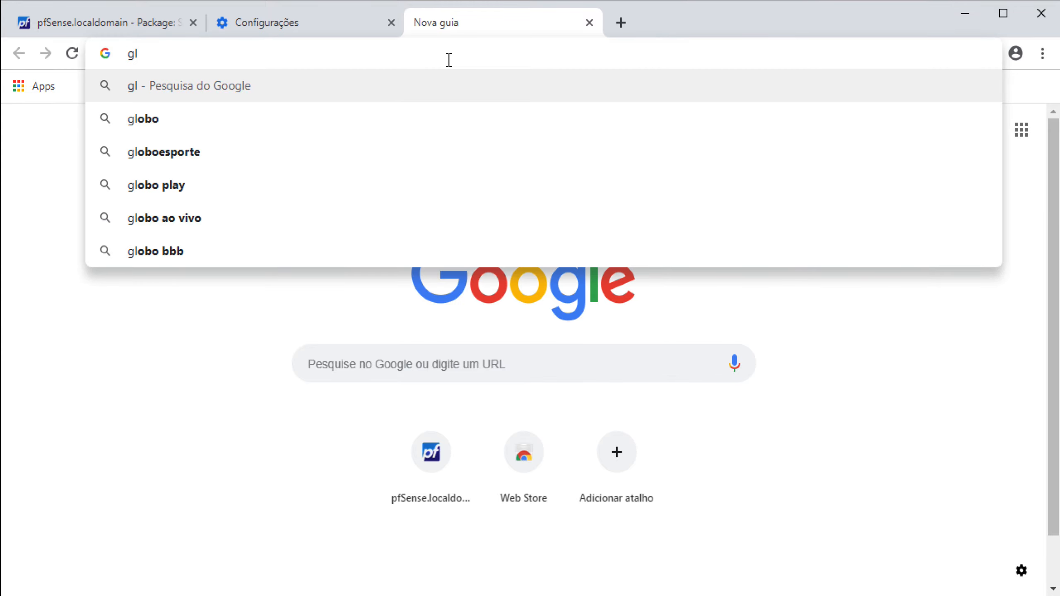
{"action": "key", "text": "Down"}
{"action": "key", "text": "Return"}
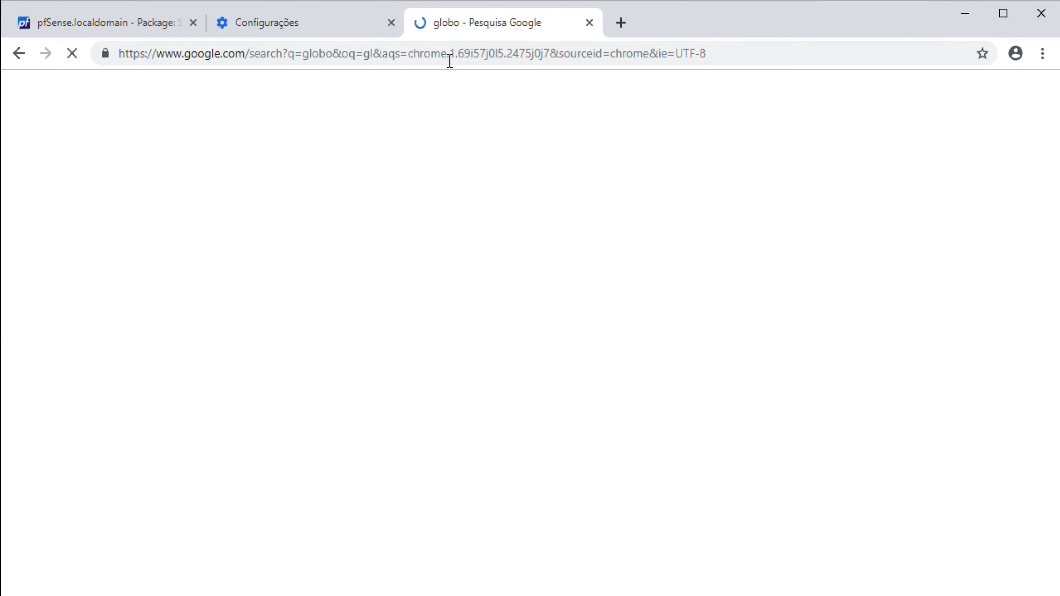
{"action": "left_click", "coordinate": [74, 22]}
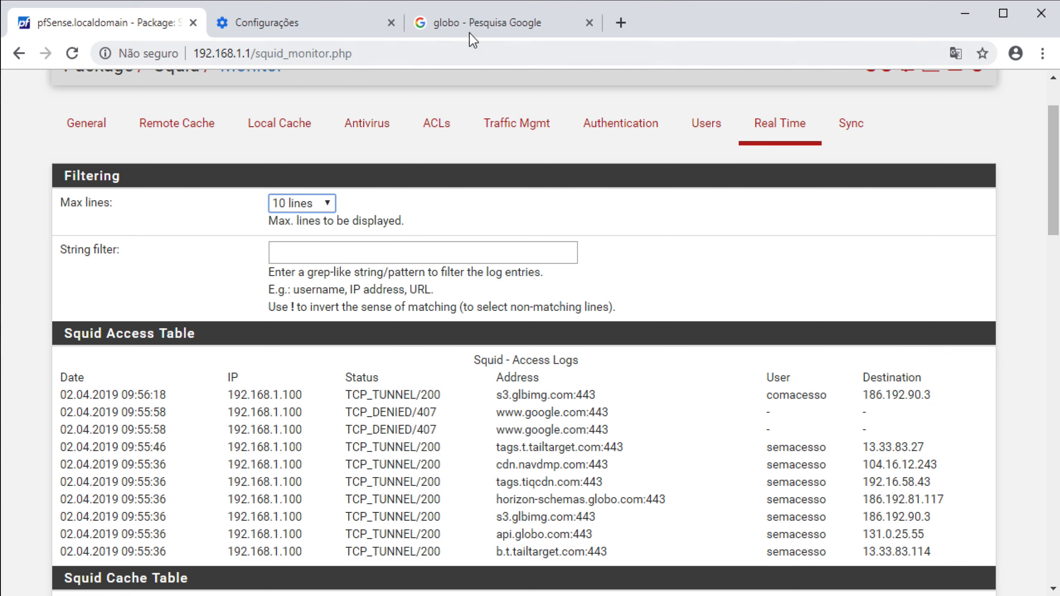
{"action": "left_click", "coordinate": [471, 34]}
{"action": "left_click", "coordinate": [463, 61]}
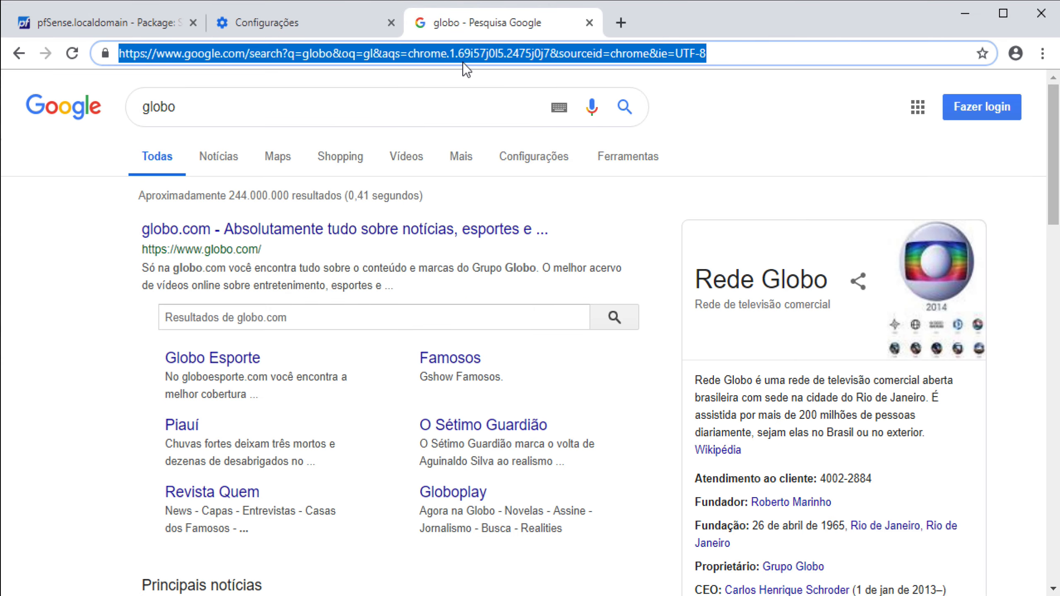
{"action": "type", "text": "www.faceb"}
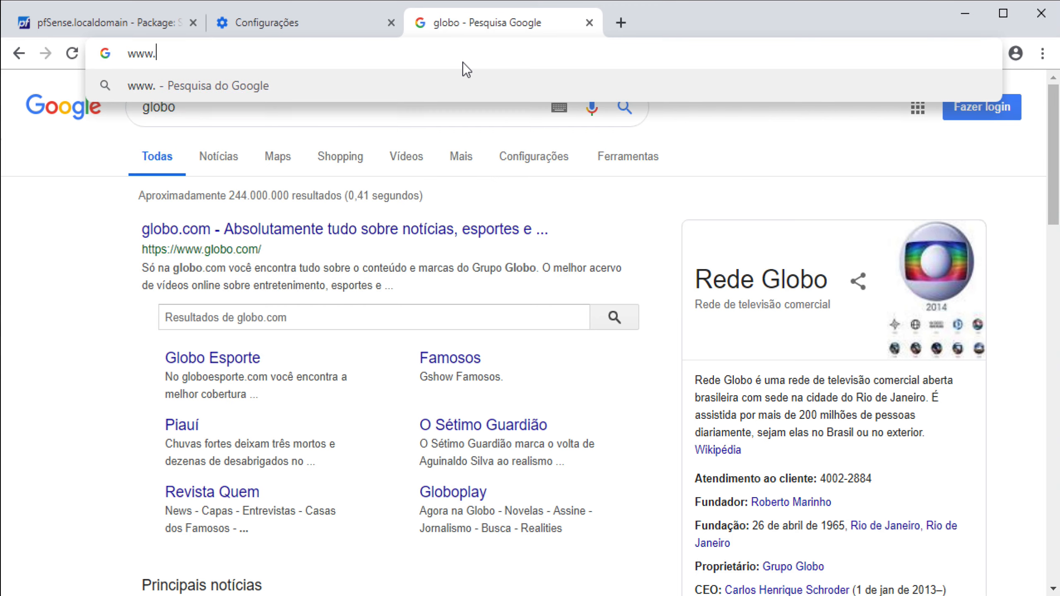
{"action": "key", "text": "BackSpace"}
{"action": "key", "text": "BackSpace"}
{"action": "key", "text": "BackSpace"}
{"action": "key", "text": "BackSpace"}
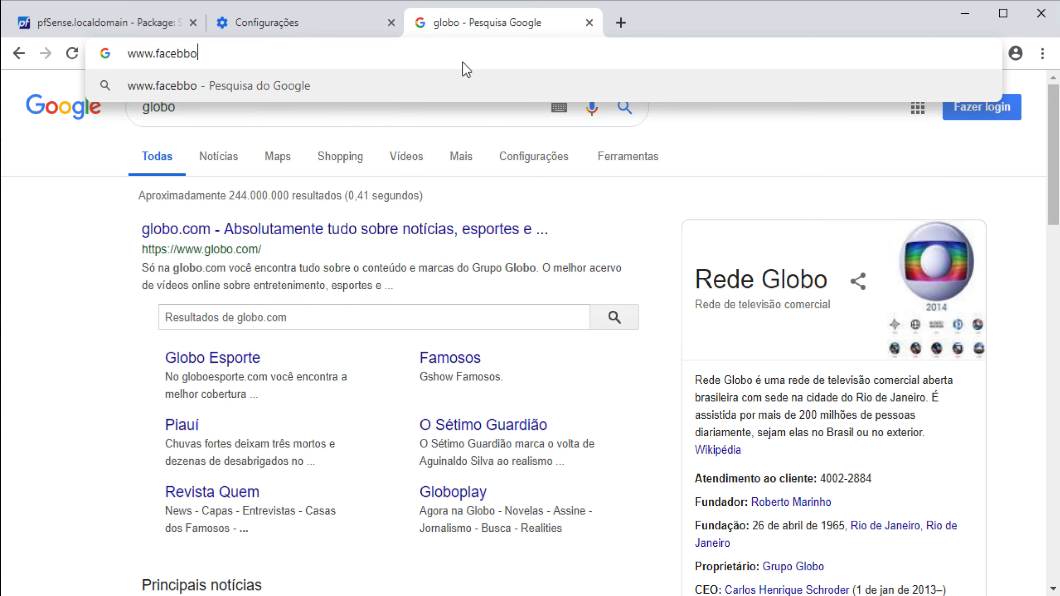
{"action": "type", "text": "book.com"}
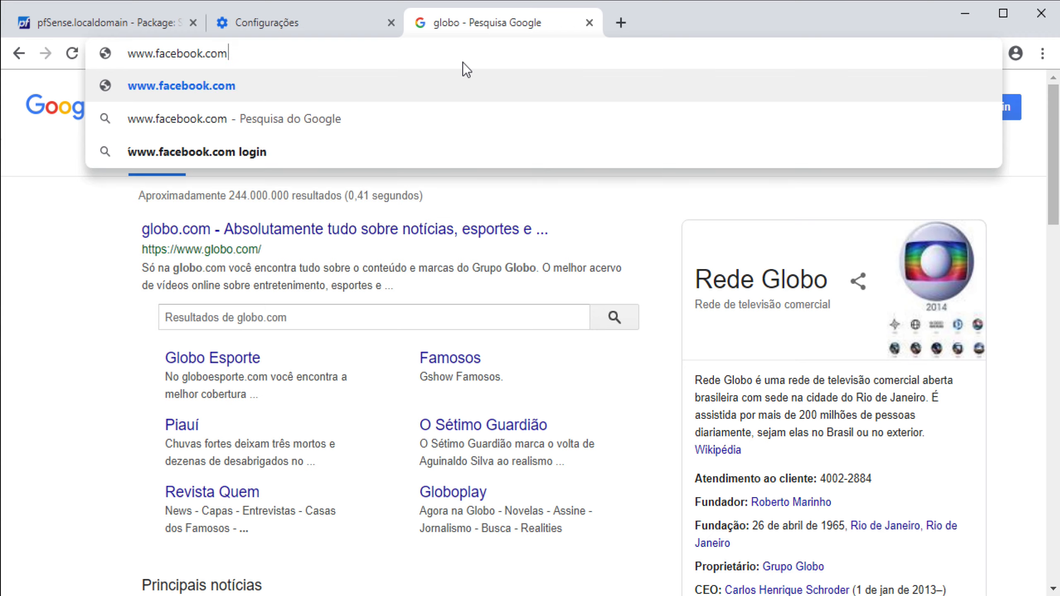
{"action": "key", "text": "Return"}
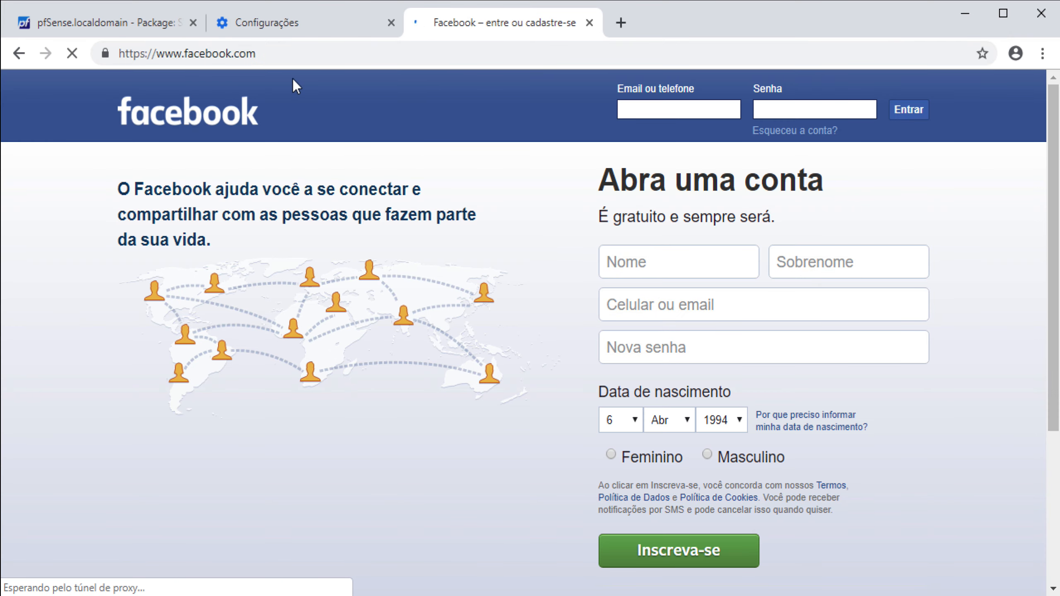
Confirm the Squid log shows facebook.com and fbcdn tunnels allowed, then return to the dashboard
{"action": "left_click", "coordinate": [127, 22]}
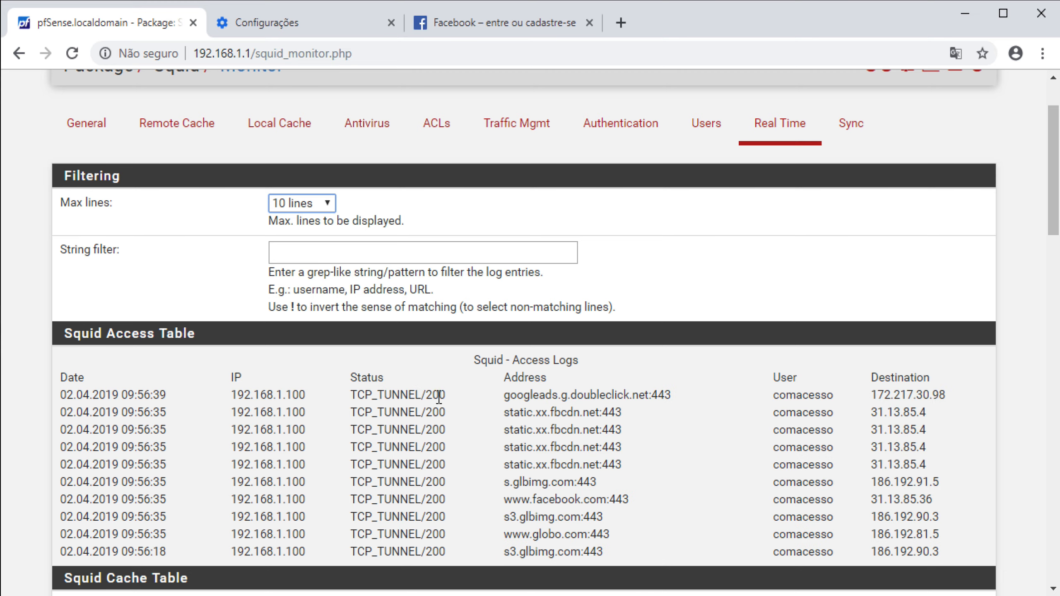
{"action": "scroll", "coordinate": [513, 457], "scroll_direction": "down", "scroll_amount": 10}
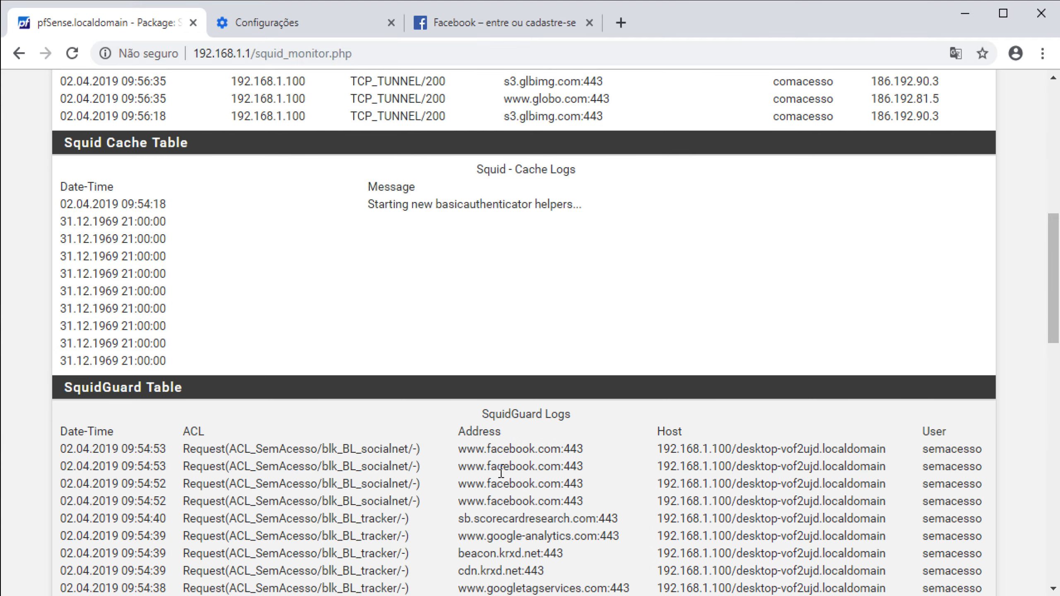
{"action": "scroll", "coordinate": [501, 471], "scroll_direction": "down", "scroll_amount": 2}
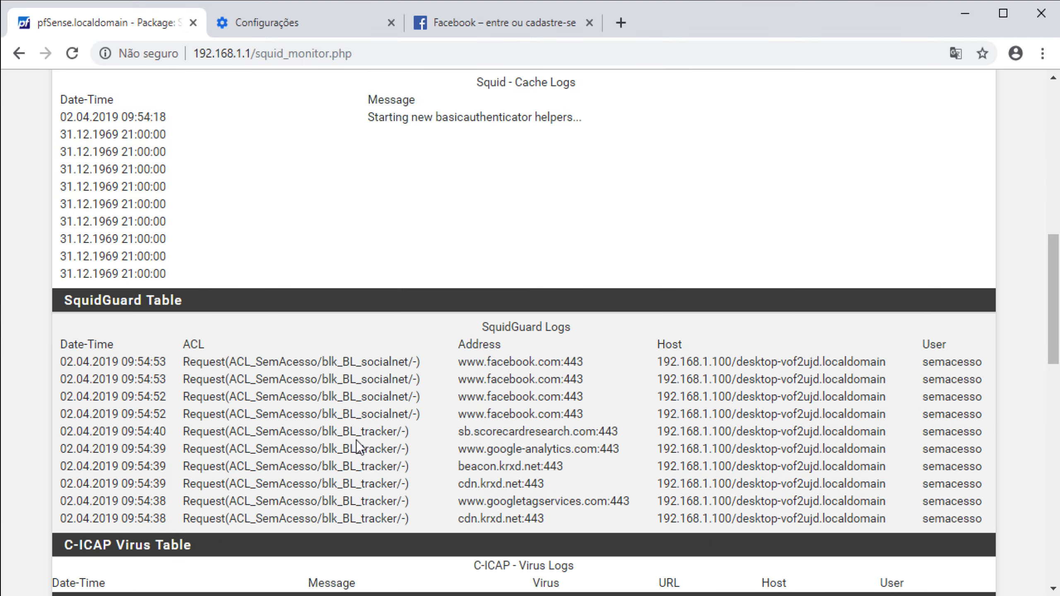
{"action": "scroll", "coordinate": [355, 447], "scroll_direction": "up", "scroll_amount": 12}
{"action": "left_click", "coordinate": [99, 107]}
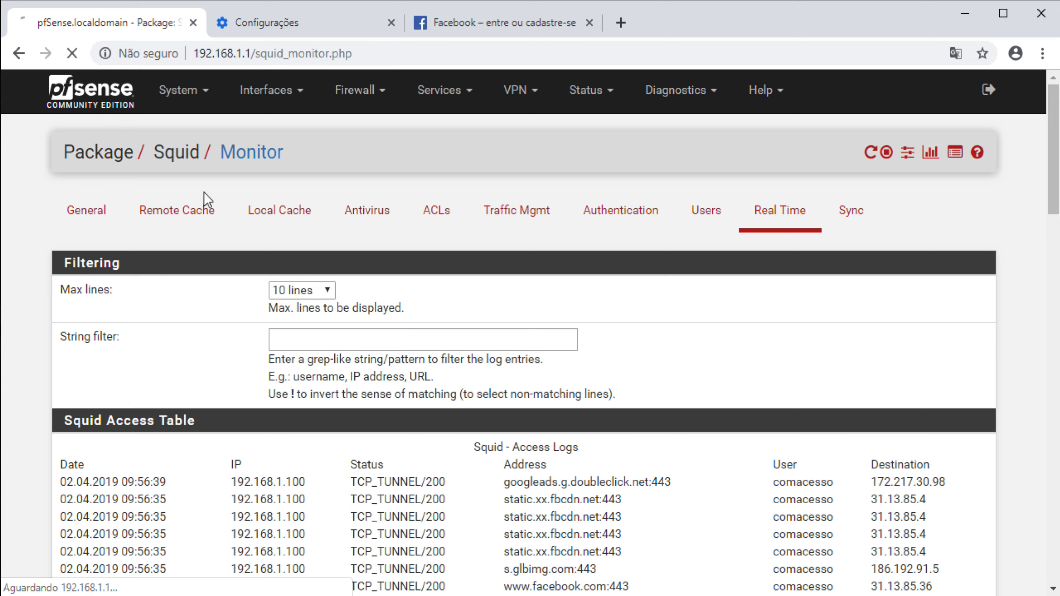